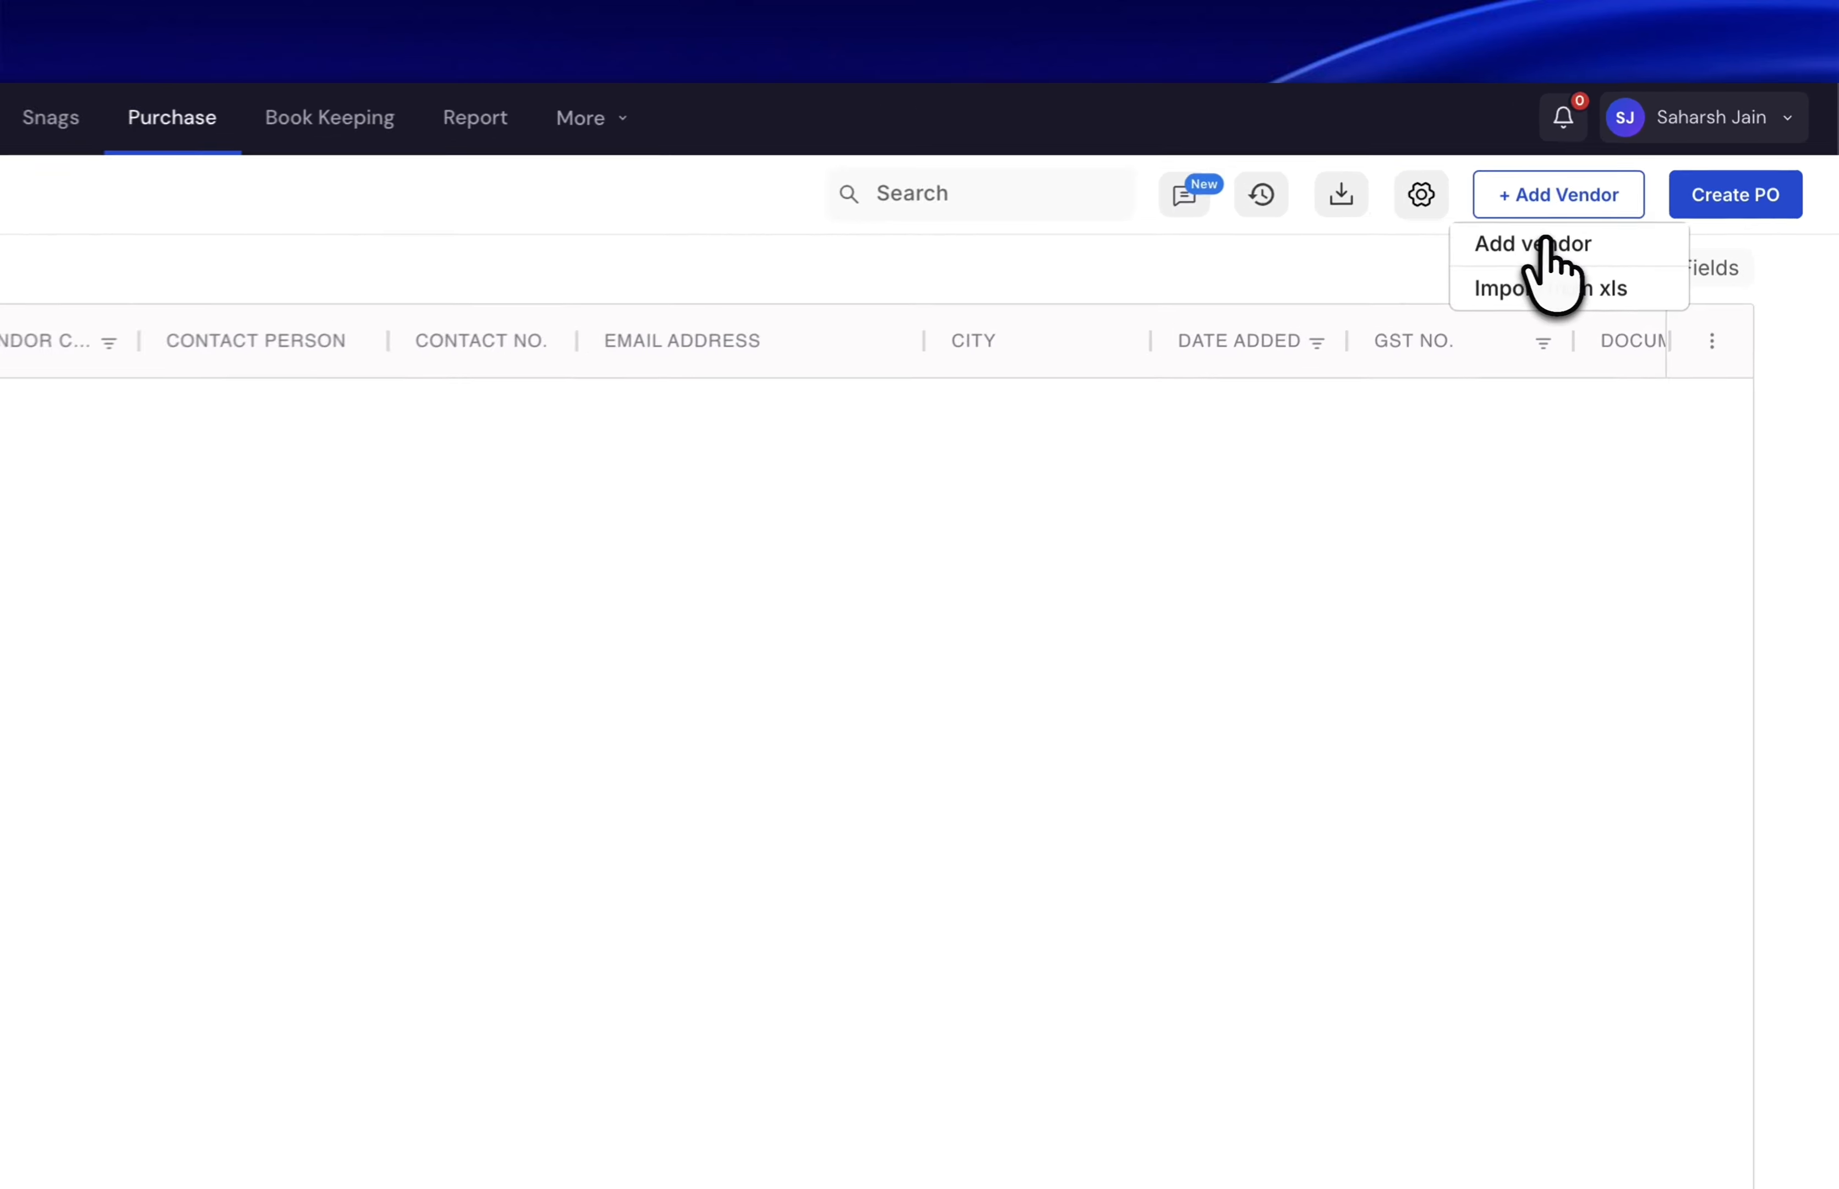
- Choose Add vendor from the + Add Vendor menu to get a blank vendor form
{"action": "left_click", "coordinate": [1610, 204]}
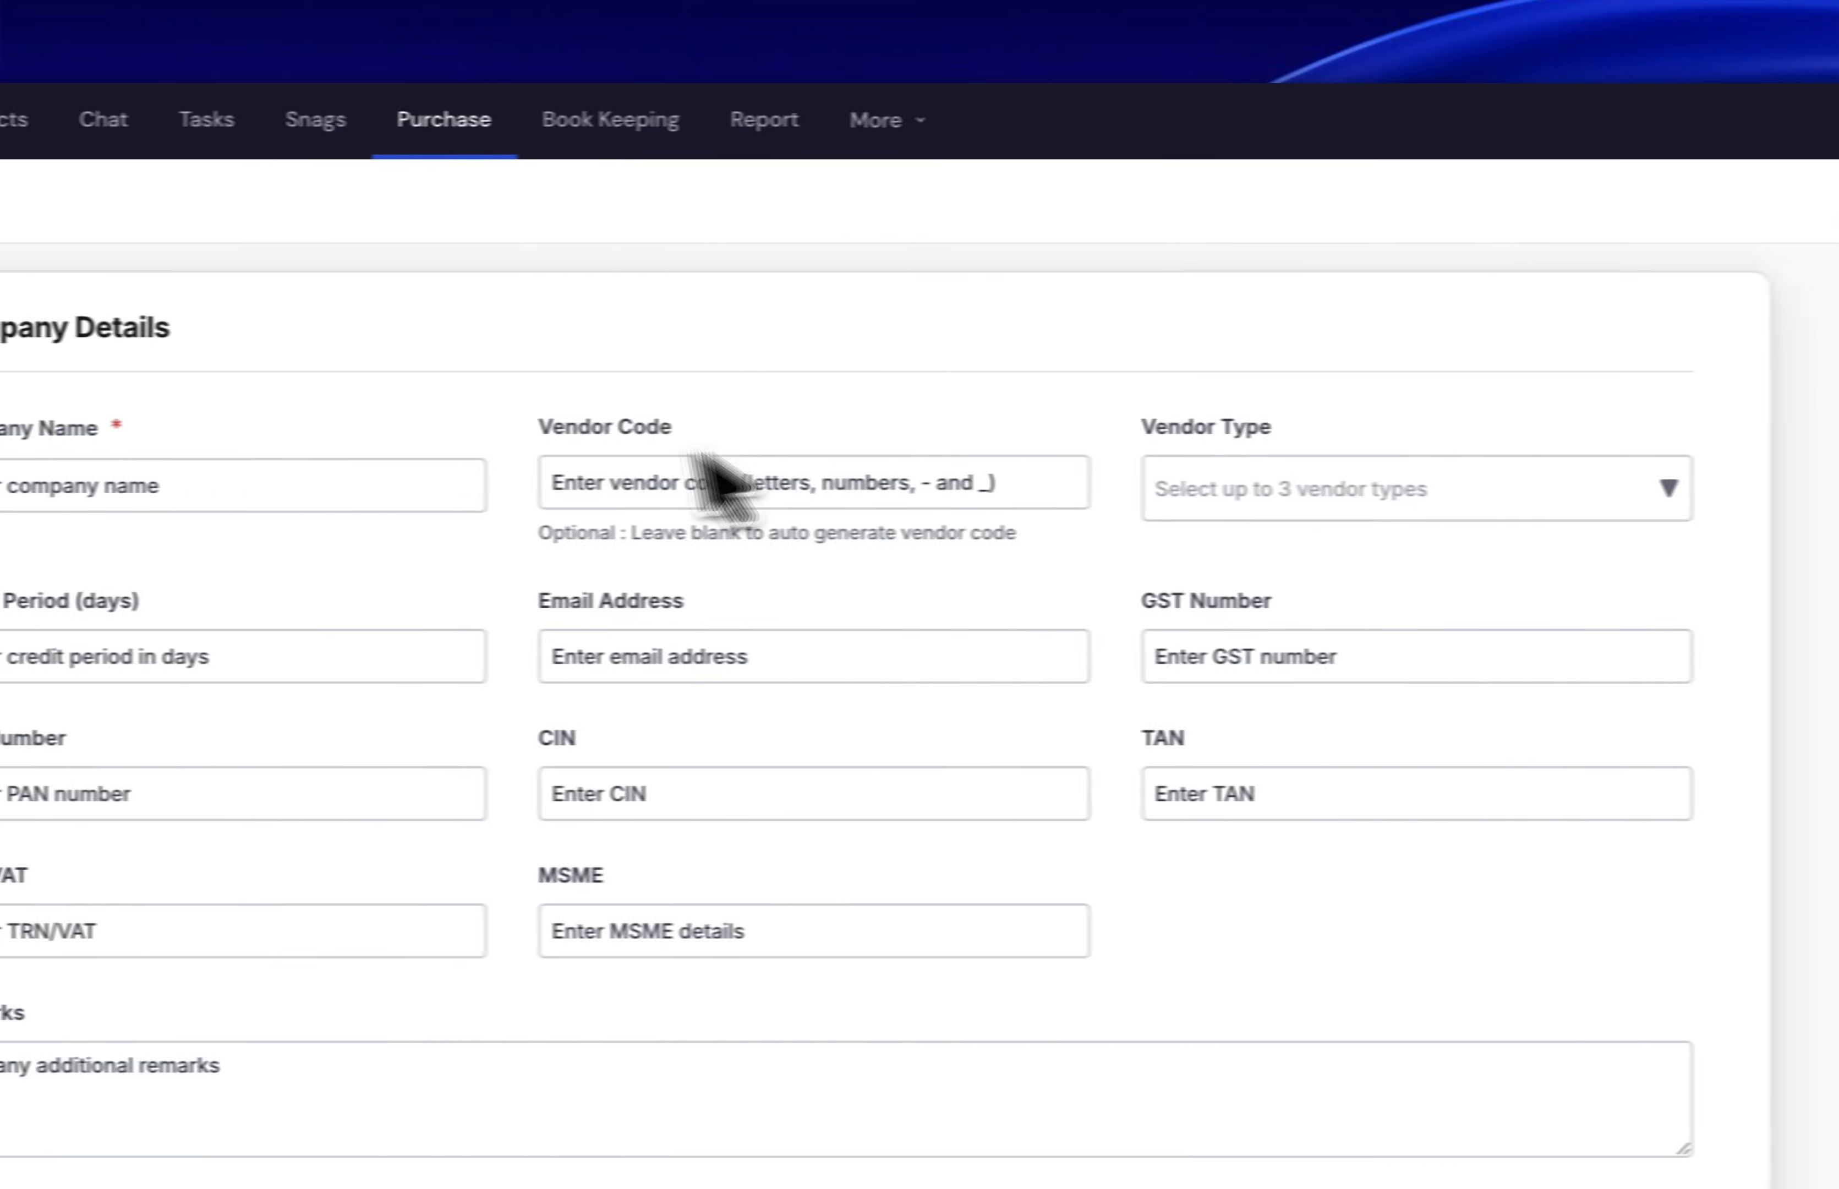
- Enter 'Test Vendor Company' as the company name and IDP001 as the vendor code
{"action": "left_click", "coordinate": [421, 484]}
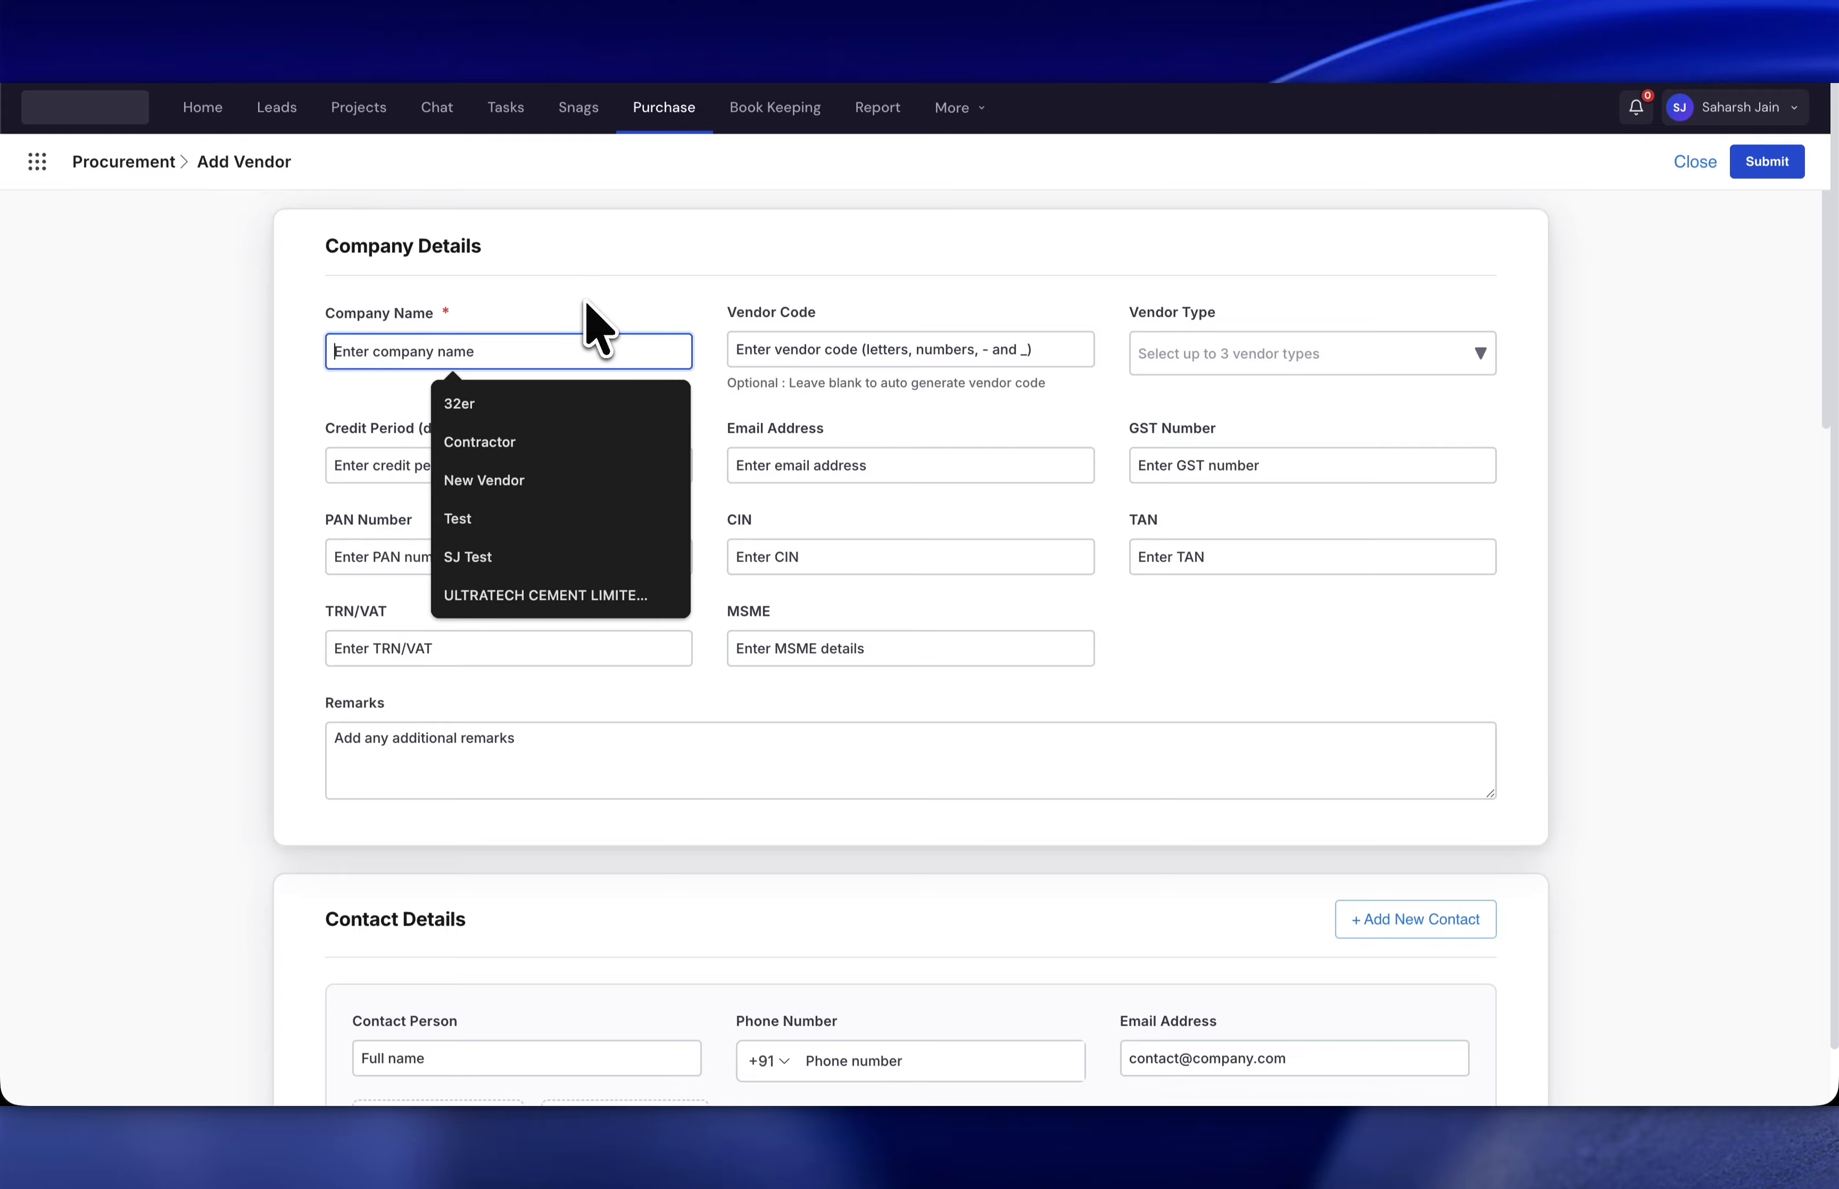
{"action": "type", "text": "Test Vendor Company"}
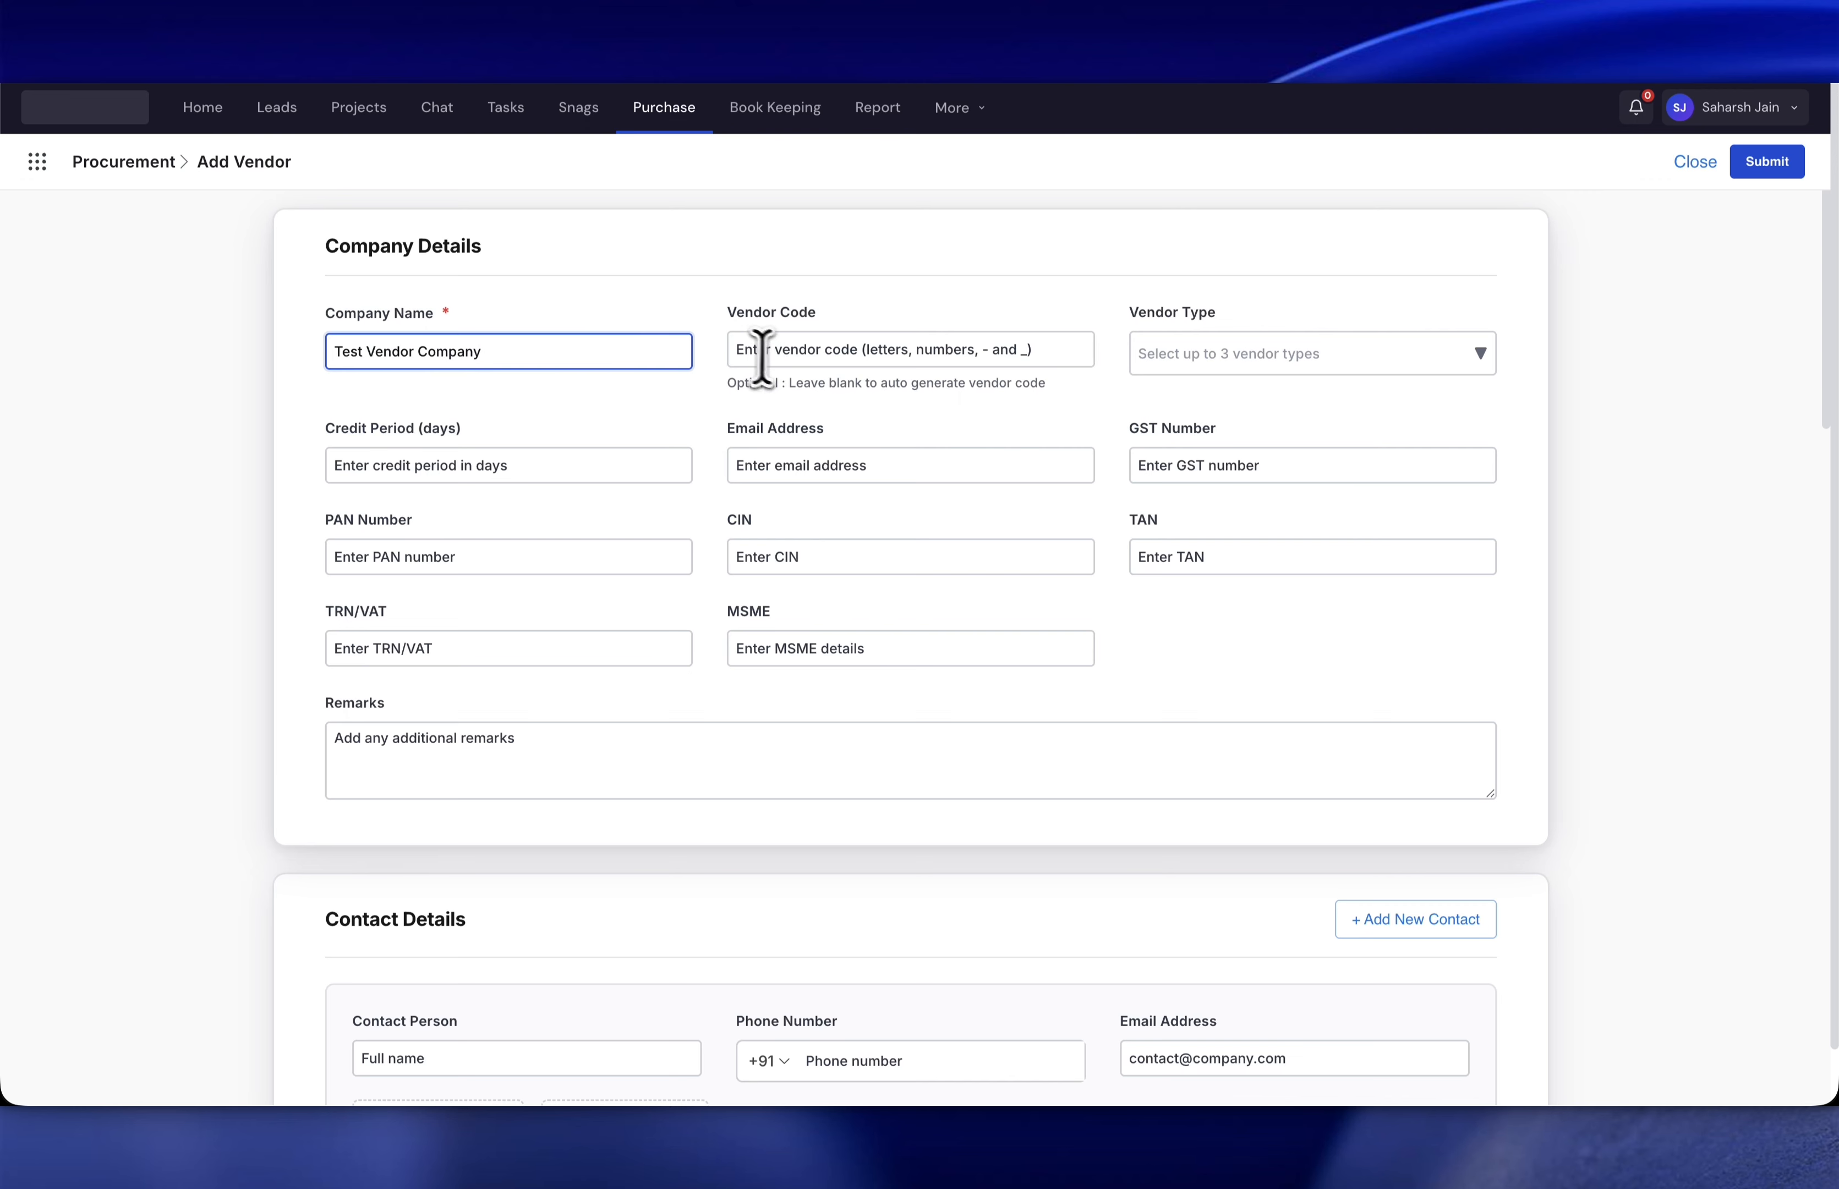
{"action": "left_click", "coordinate": [879, 351]}
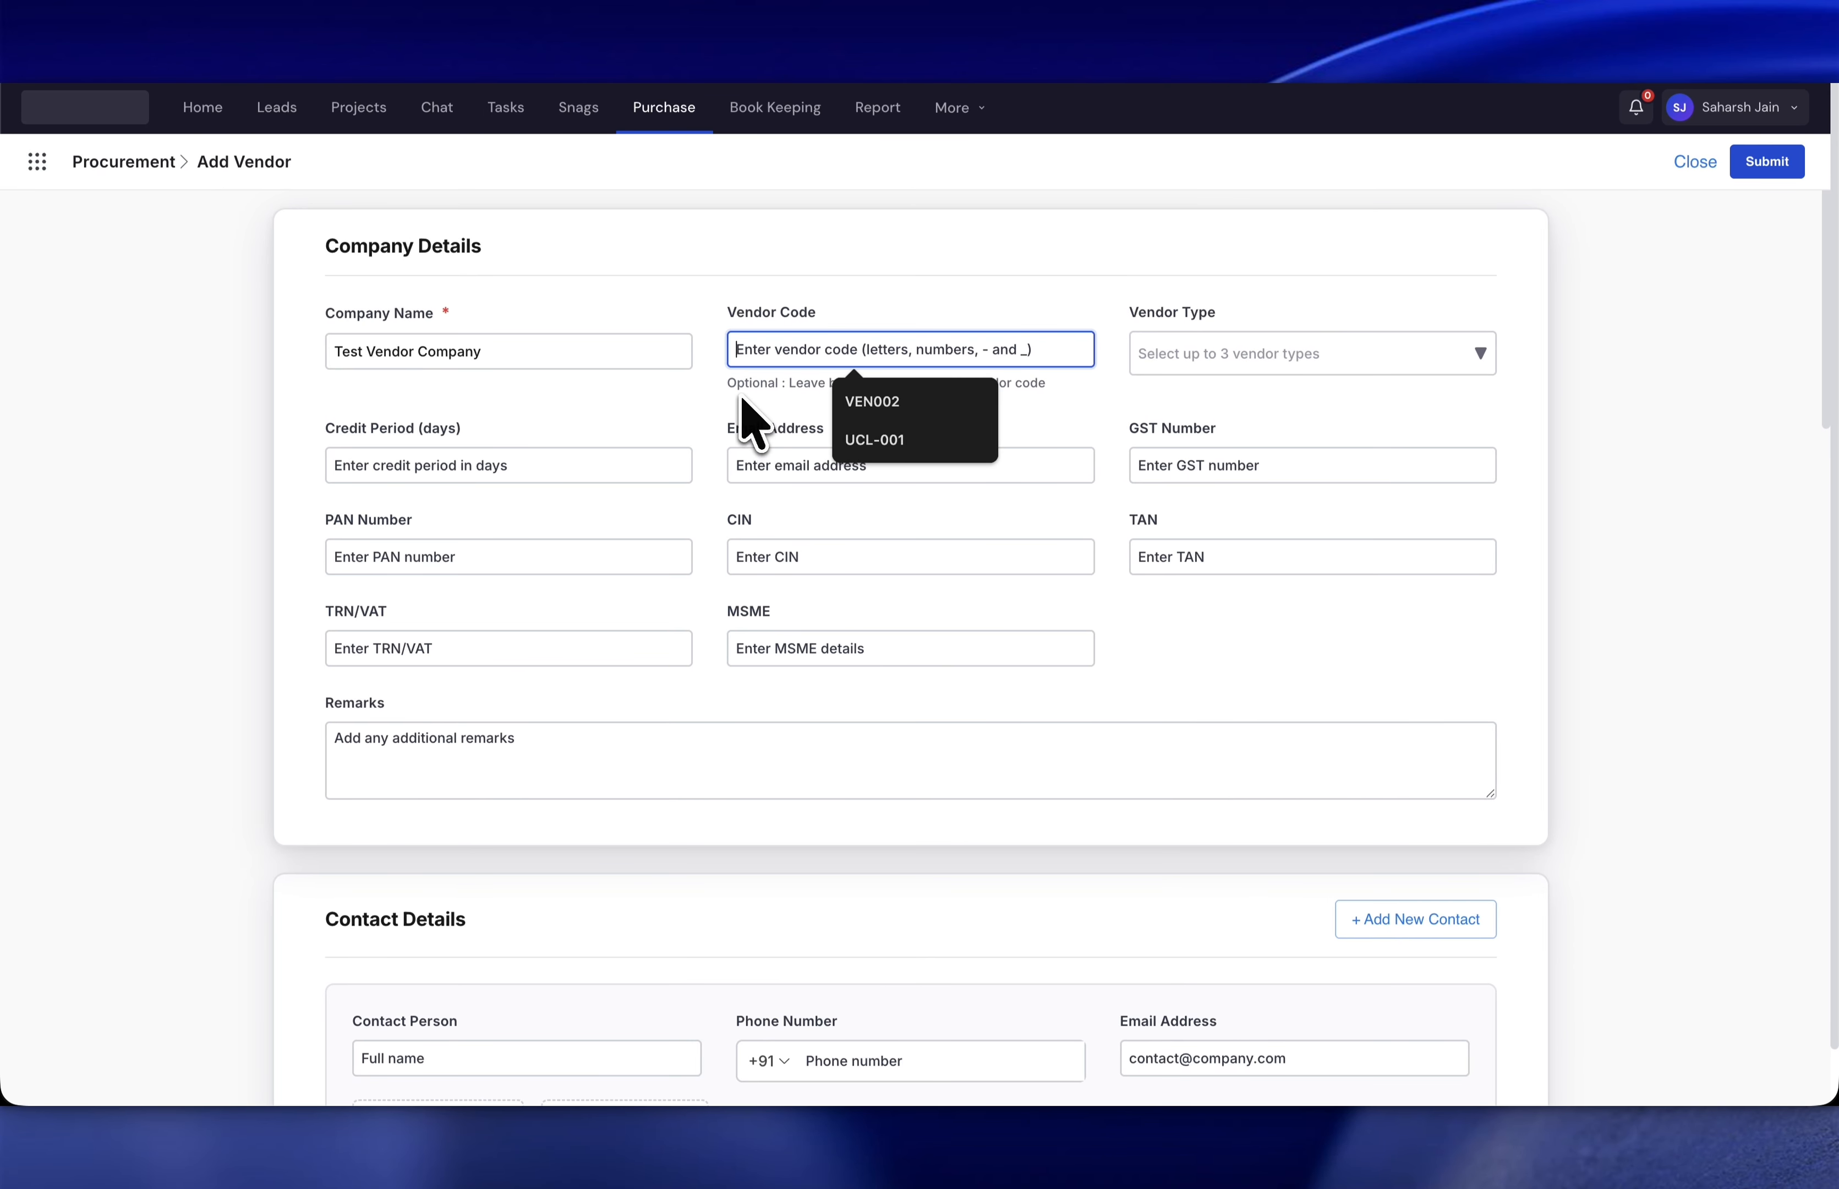
{"action": "type", "text": "IDP00"}
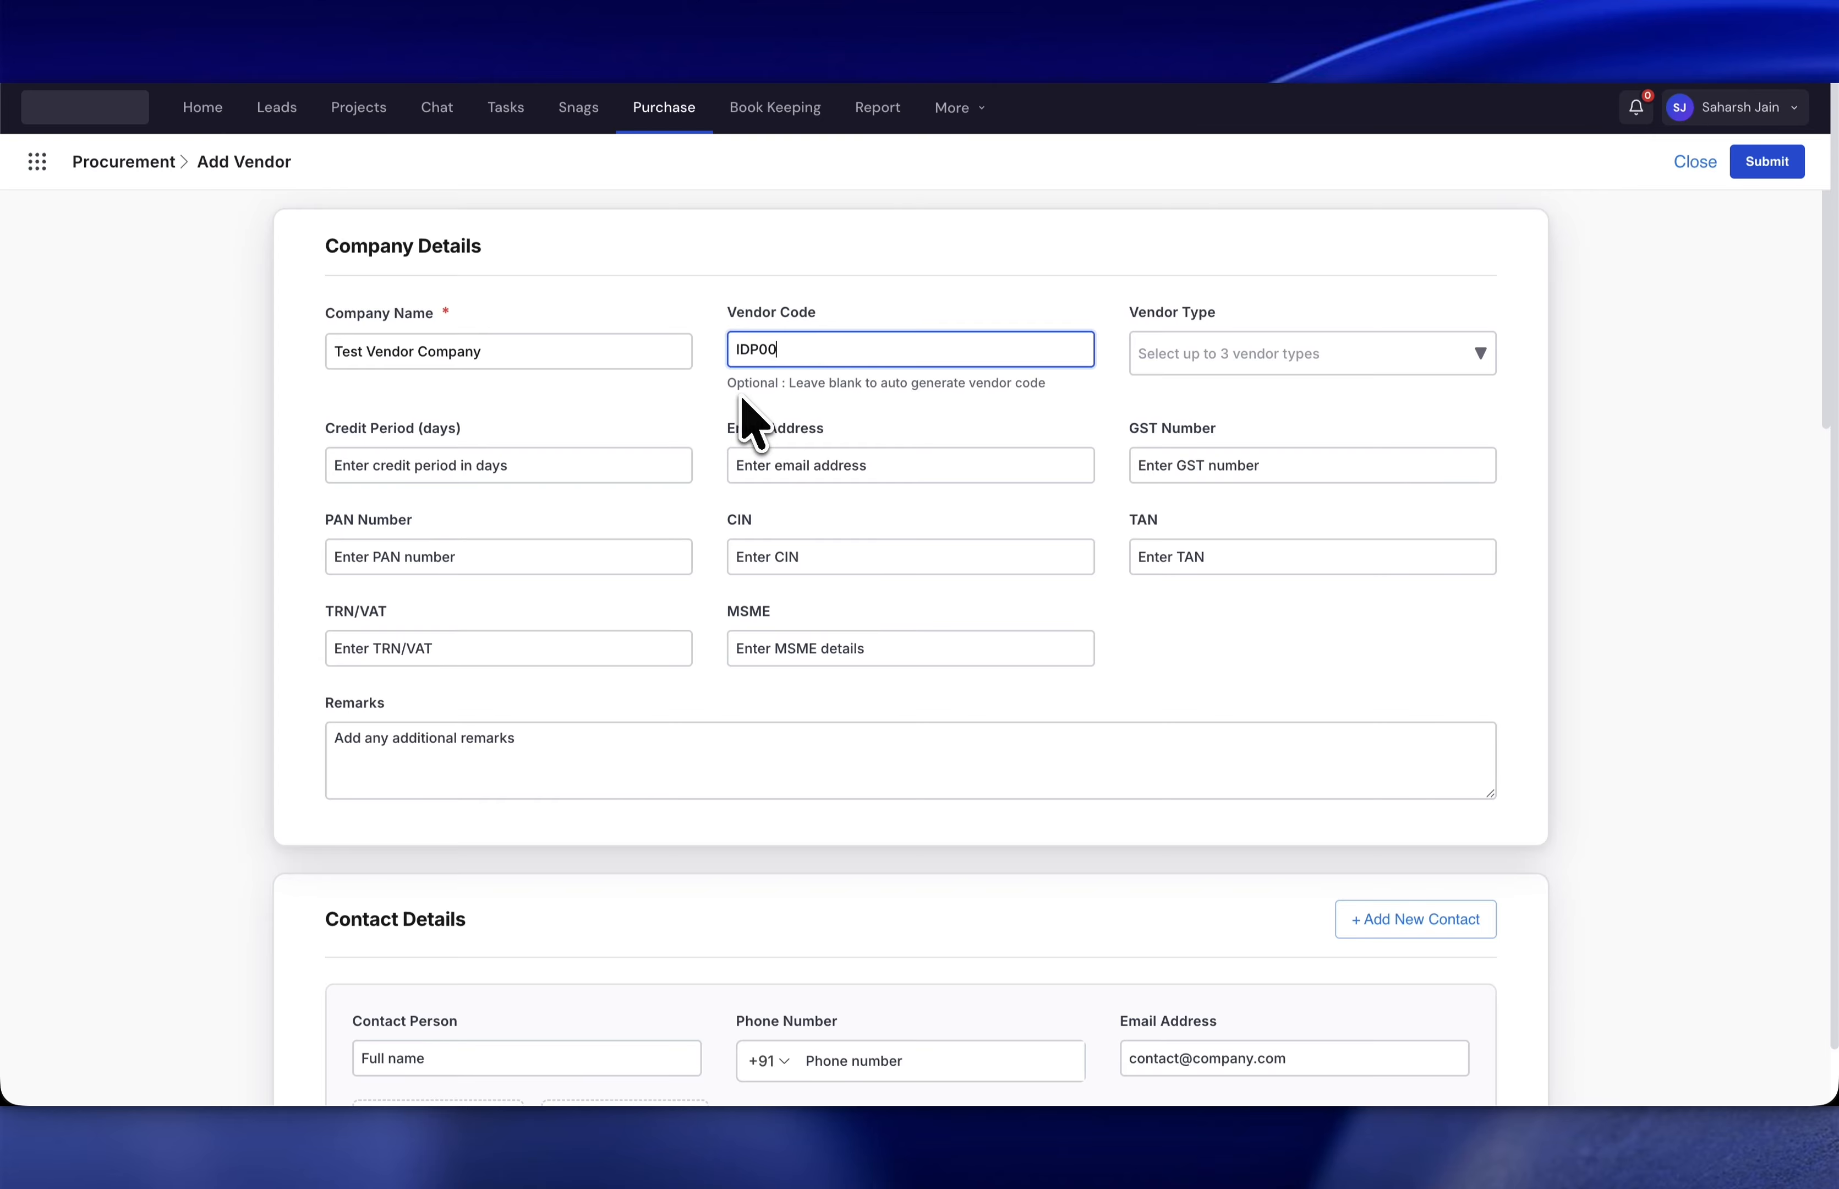
{"action": "type", "text": "1"}
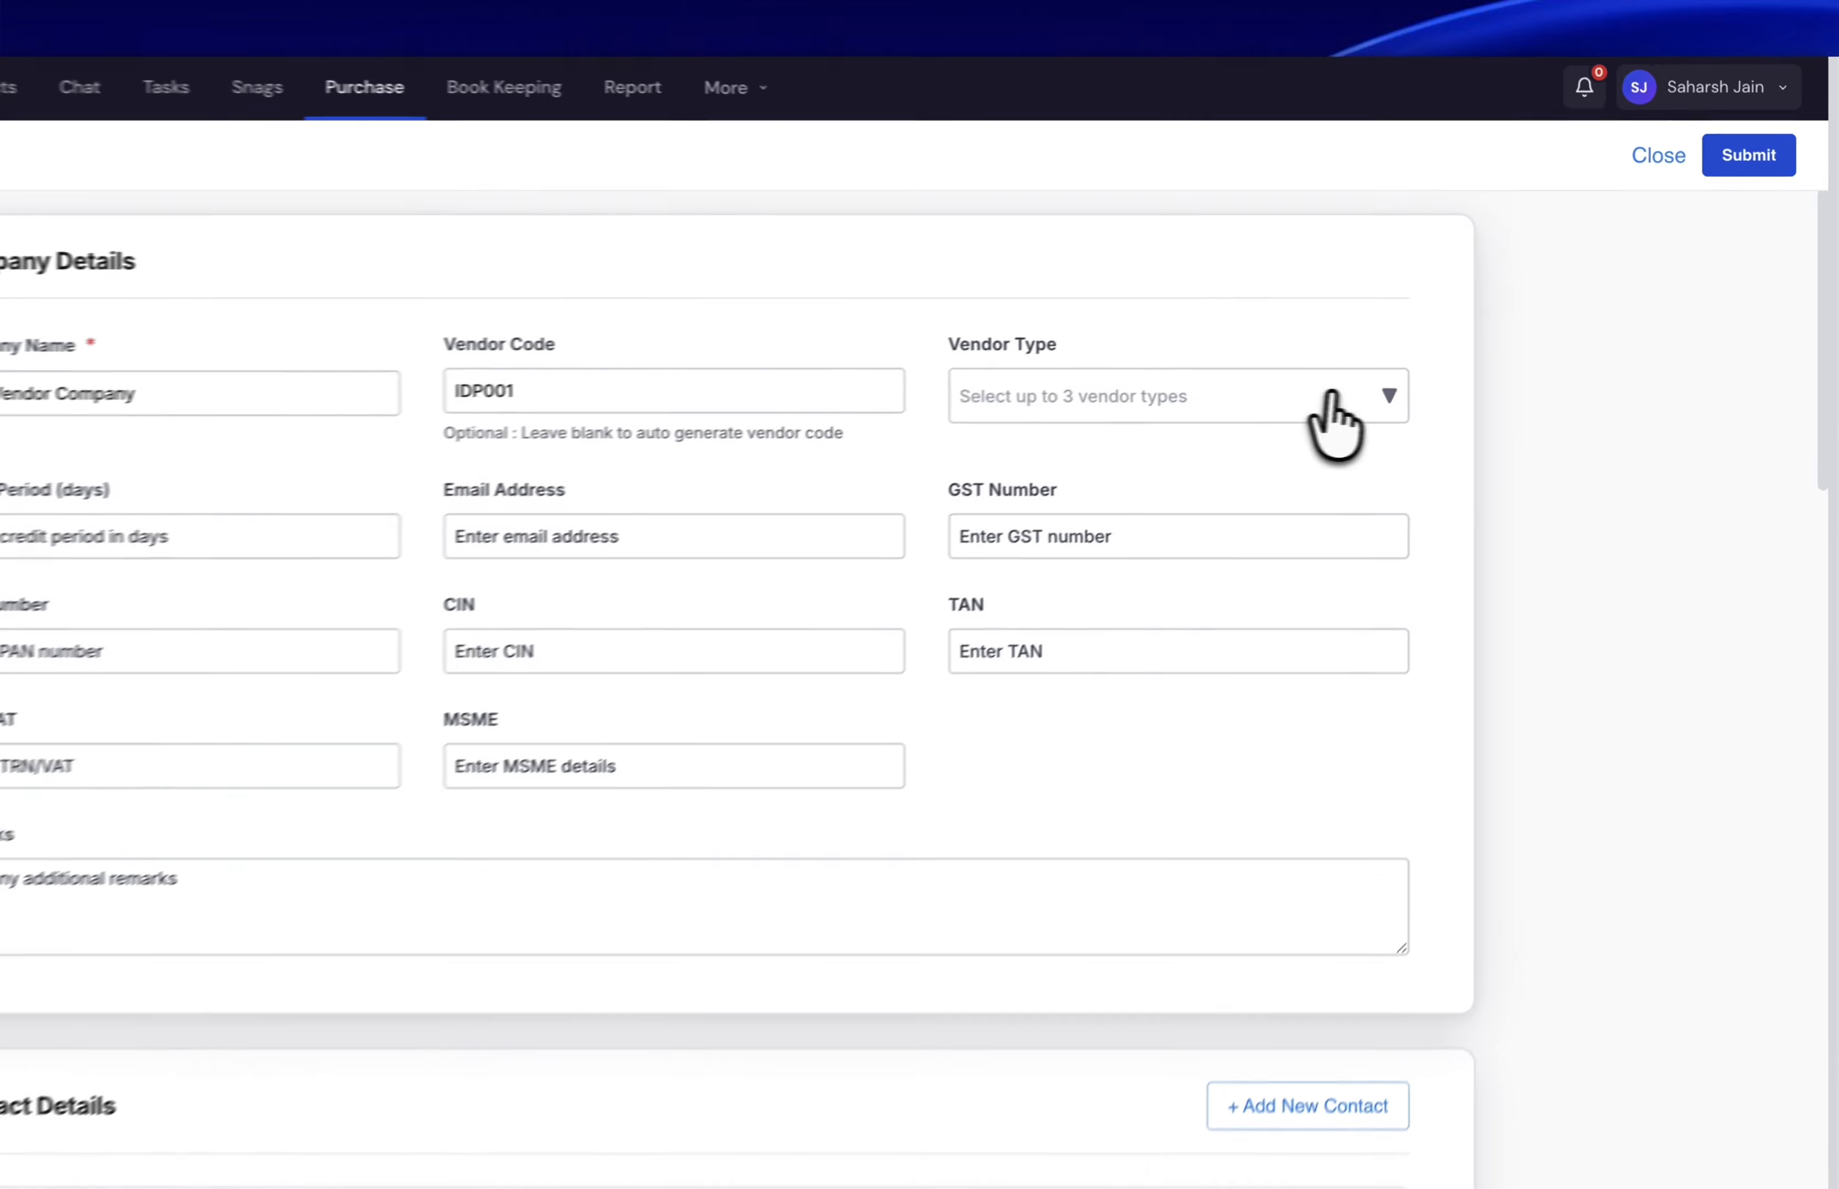
- Tick HVAC and Labour Contractor in the Vendor Type list, then close it
{"action": "left_click", "coordinate": [1360, 395]}
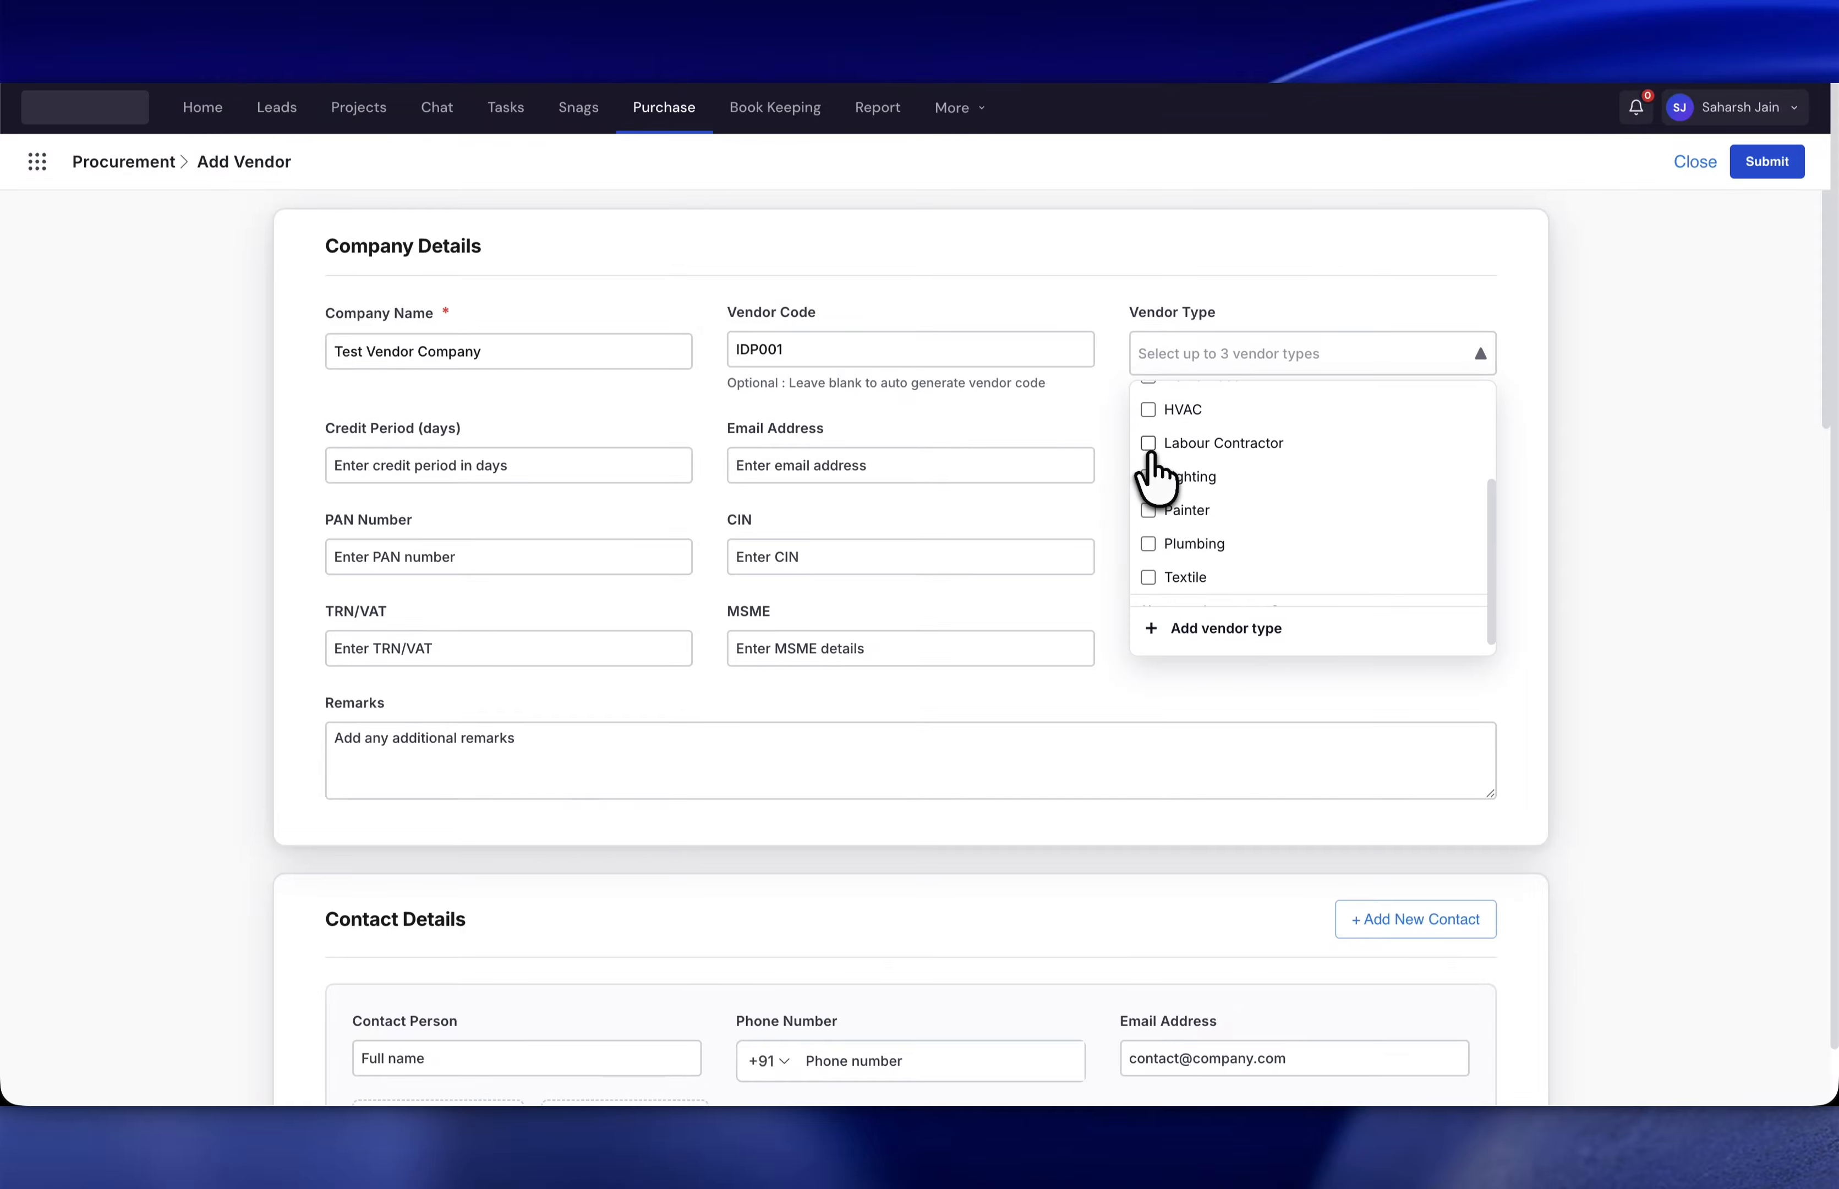
{"action": "scroll", "coordinate": [1151, 473], "scroll_direction": "down", "scroll_amount": 1}
{"action": "scroll", "coordinate": [1158, 560], "scroll_direction": "up", "scroll_amount": 3}
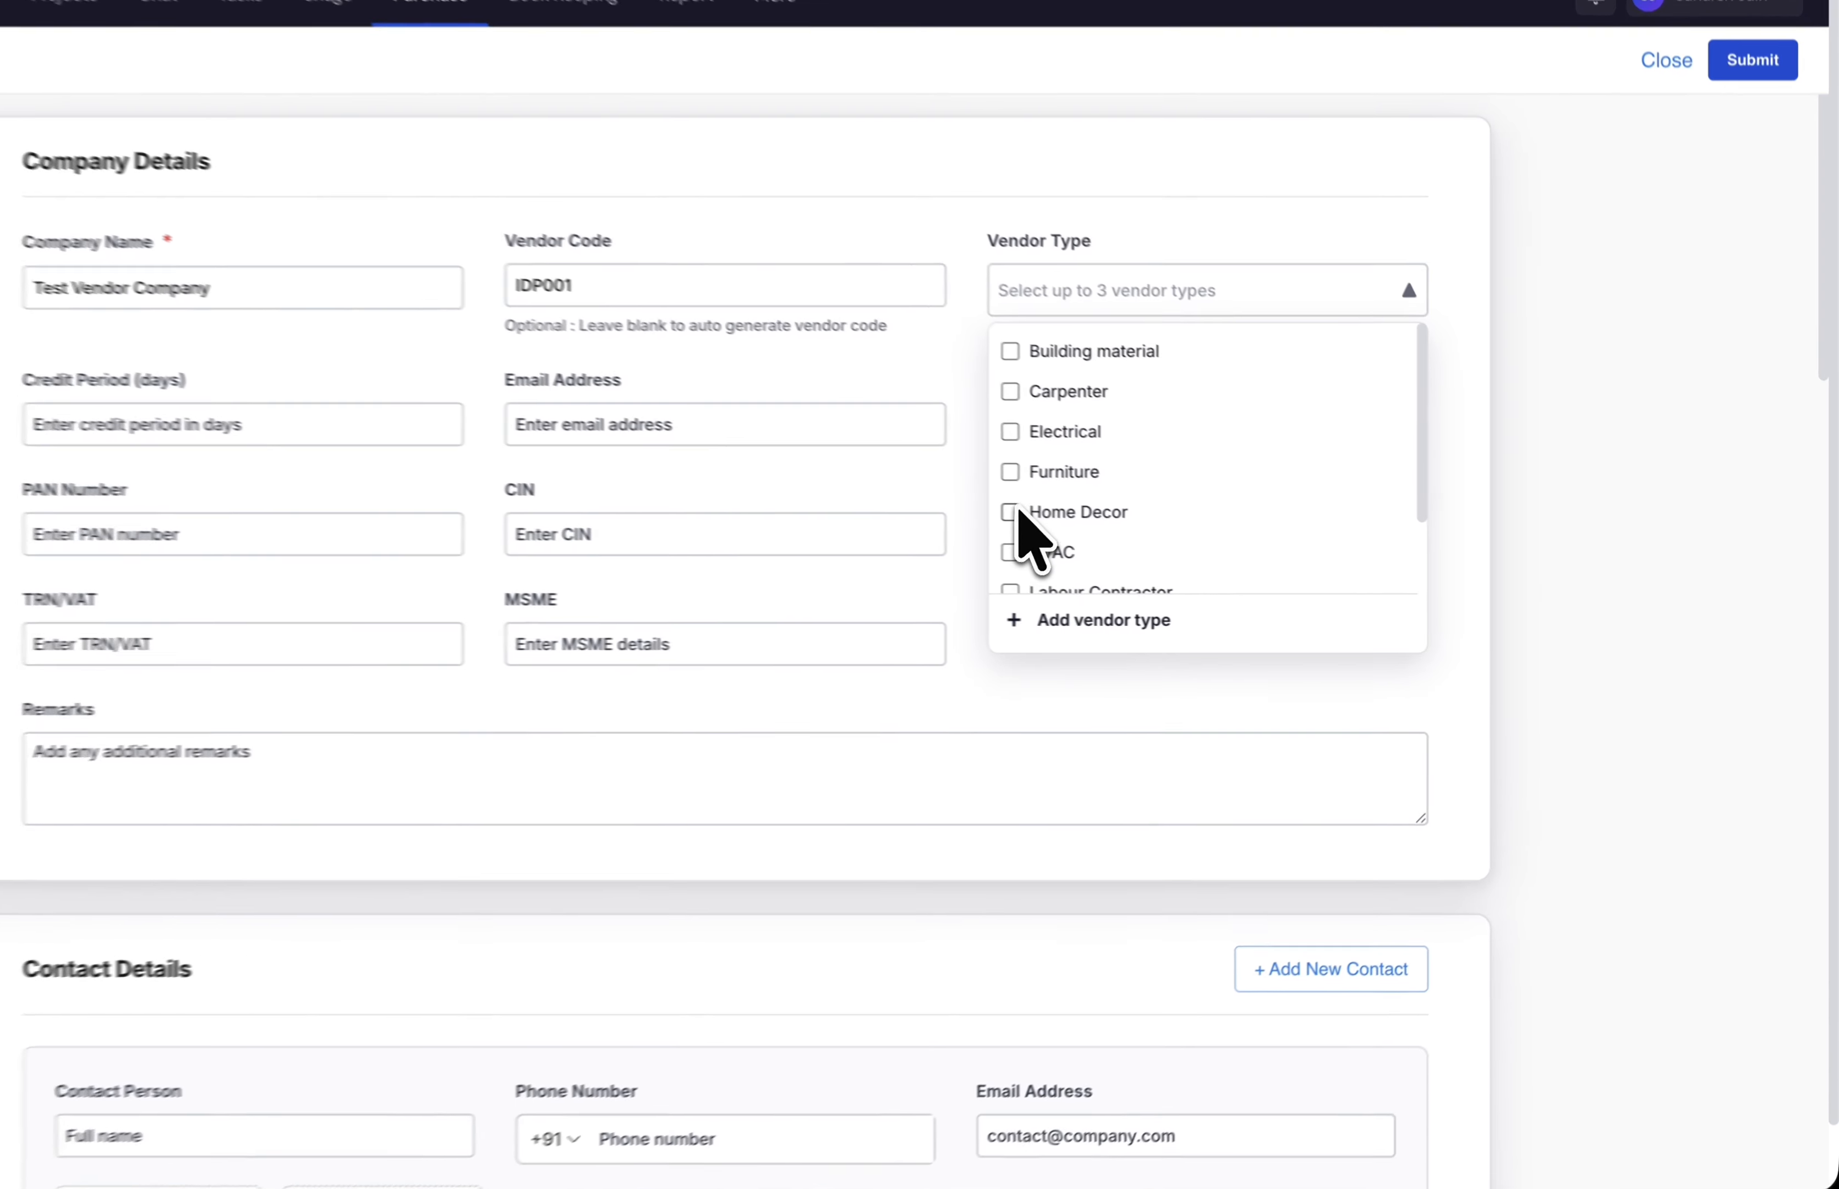
{"action": "left_click", "coordinate": [1148, 571]}
{"action": "scroll", "coordinate": [1151, 583], "scroll_direction": "down", "scroll_amount": 2}
{"action": "scroll", "coordinate": [803, 510], "scroll_direction": "down", "scroll_amount": 2}
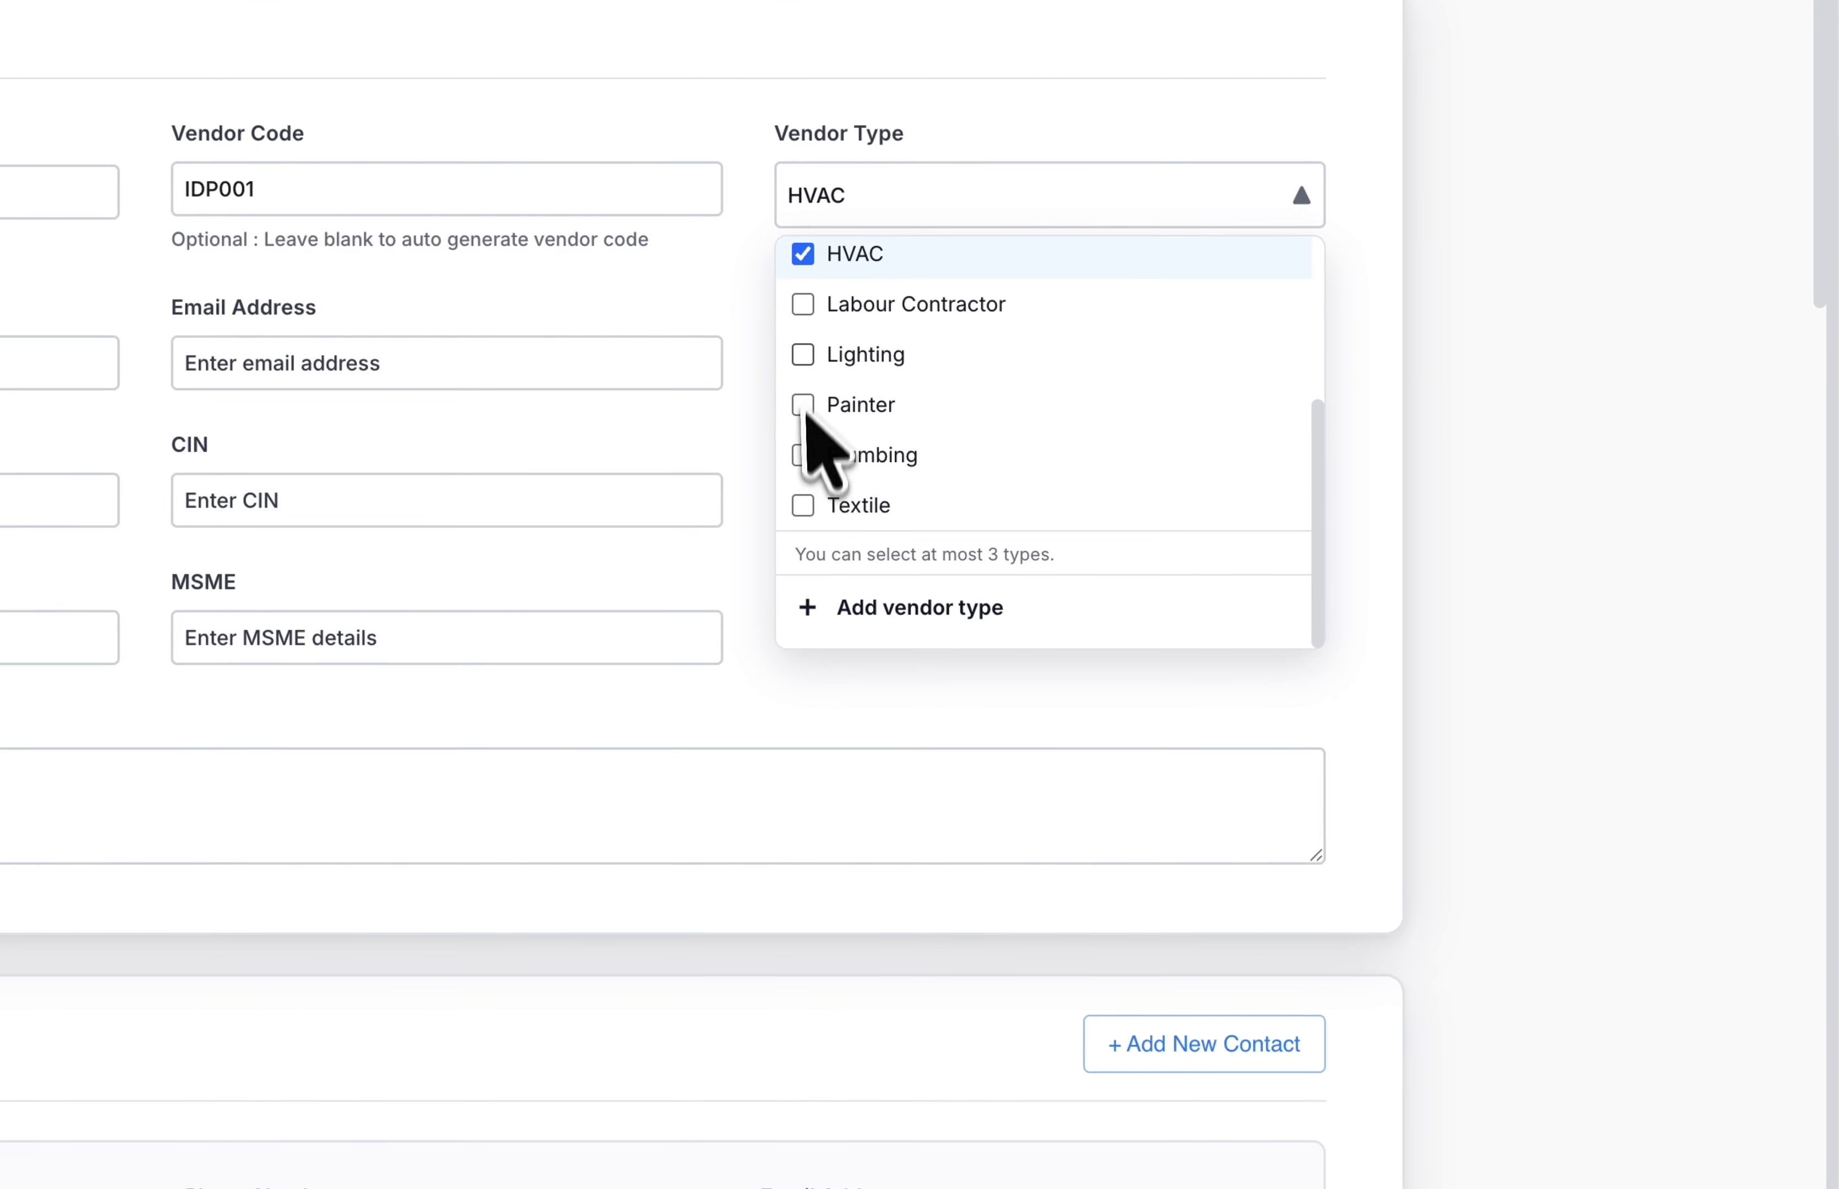
{"action": "left_click", "coordinate": [804, 313]}
{"action": "left_click", "coordinate": [1120, 193]}
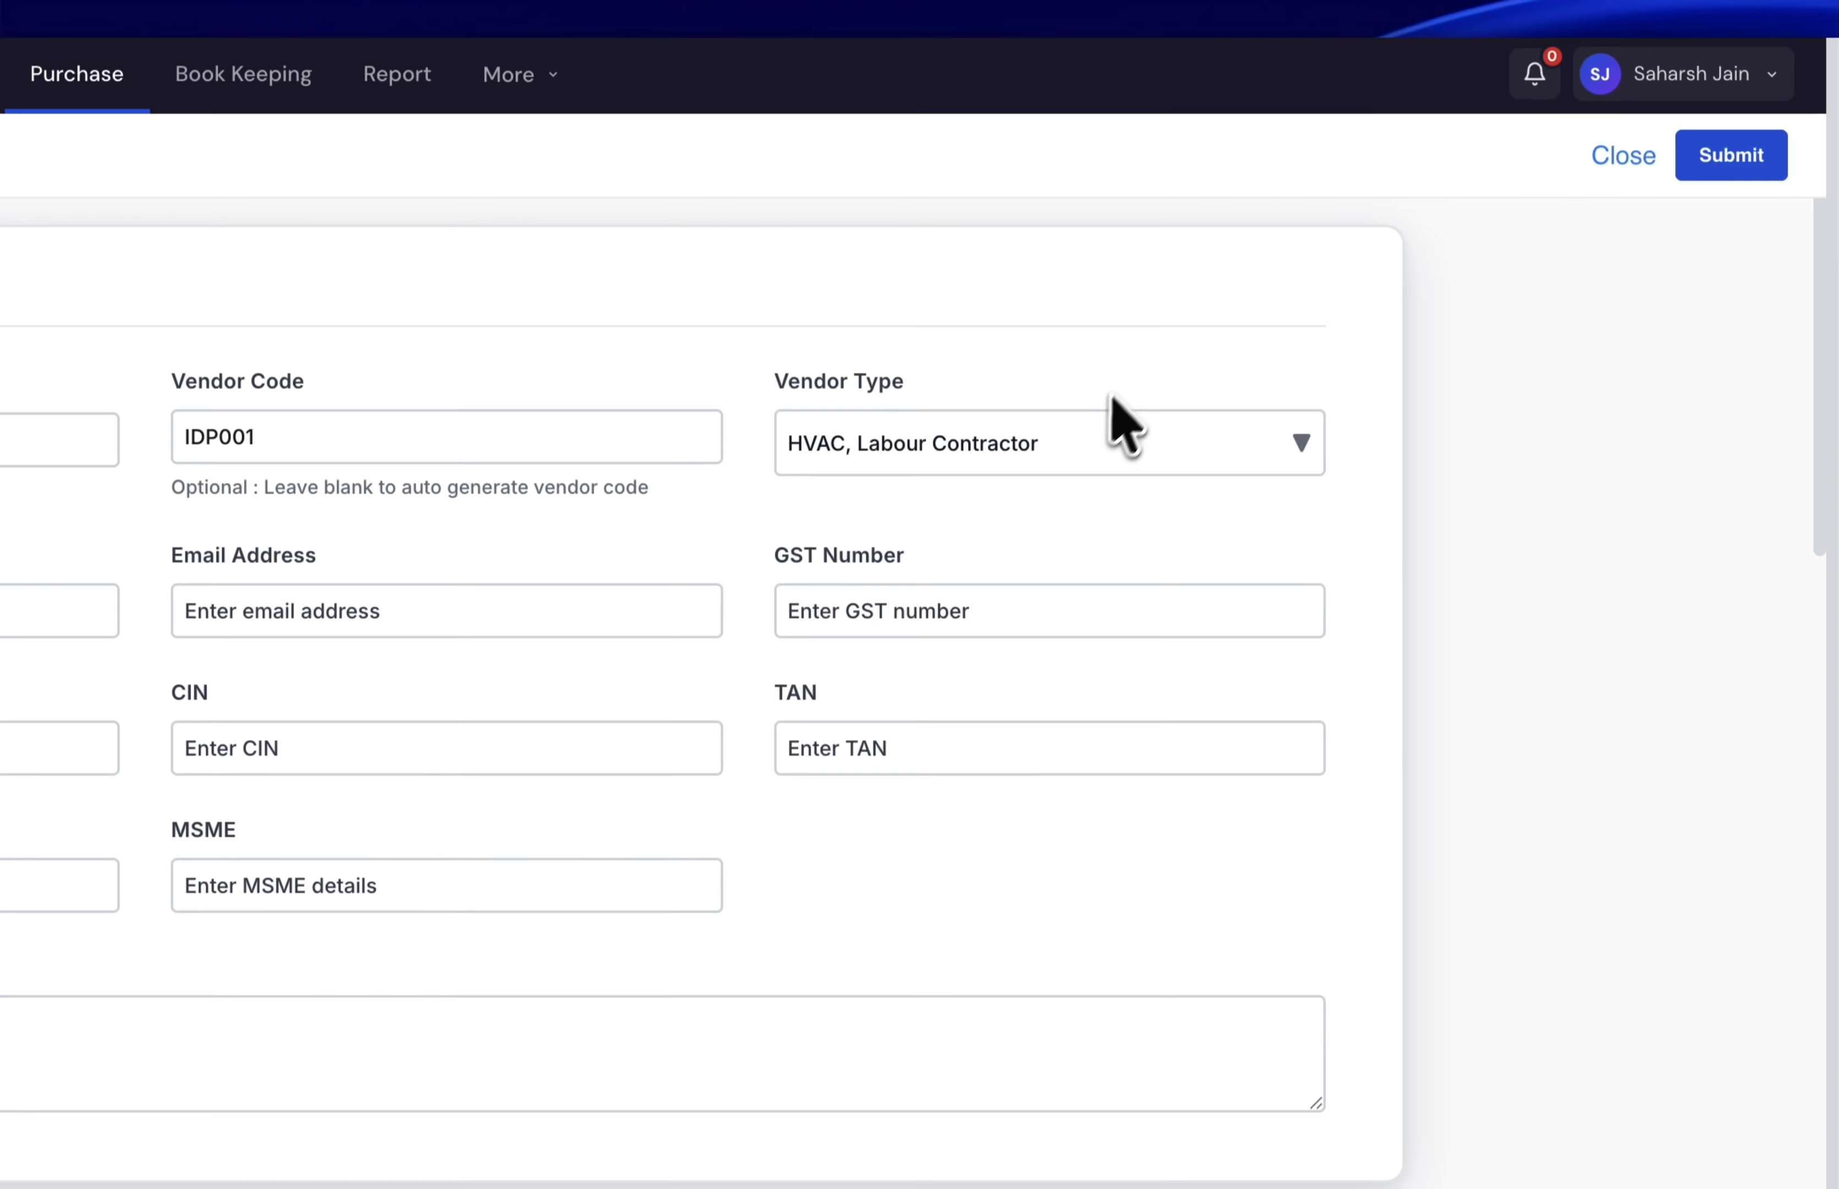
{"action": "left_click", "coordinate": [495, 634]}
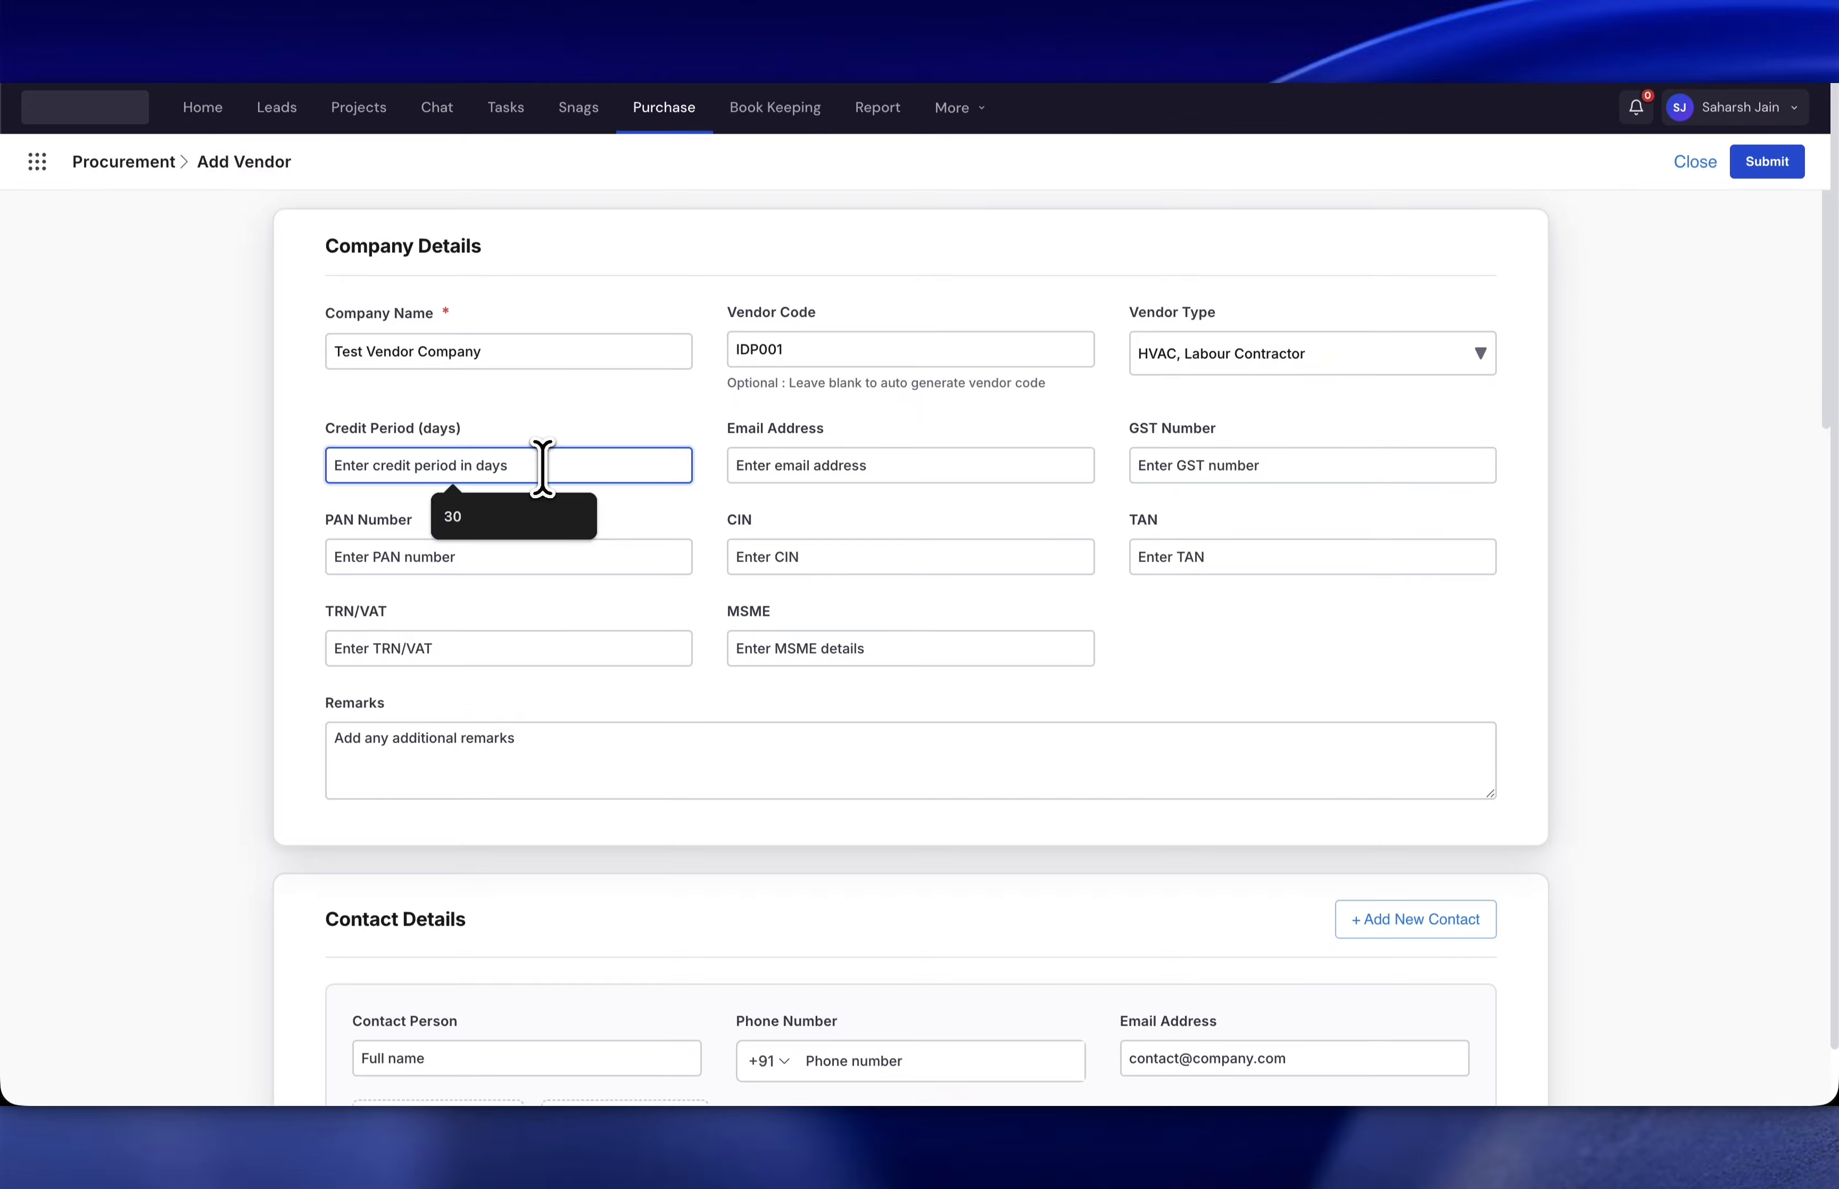
- Set a 30-day credit period and enter the vendor's e-mail address
{"action": "type", "text": "30"}
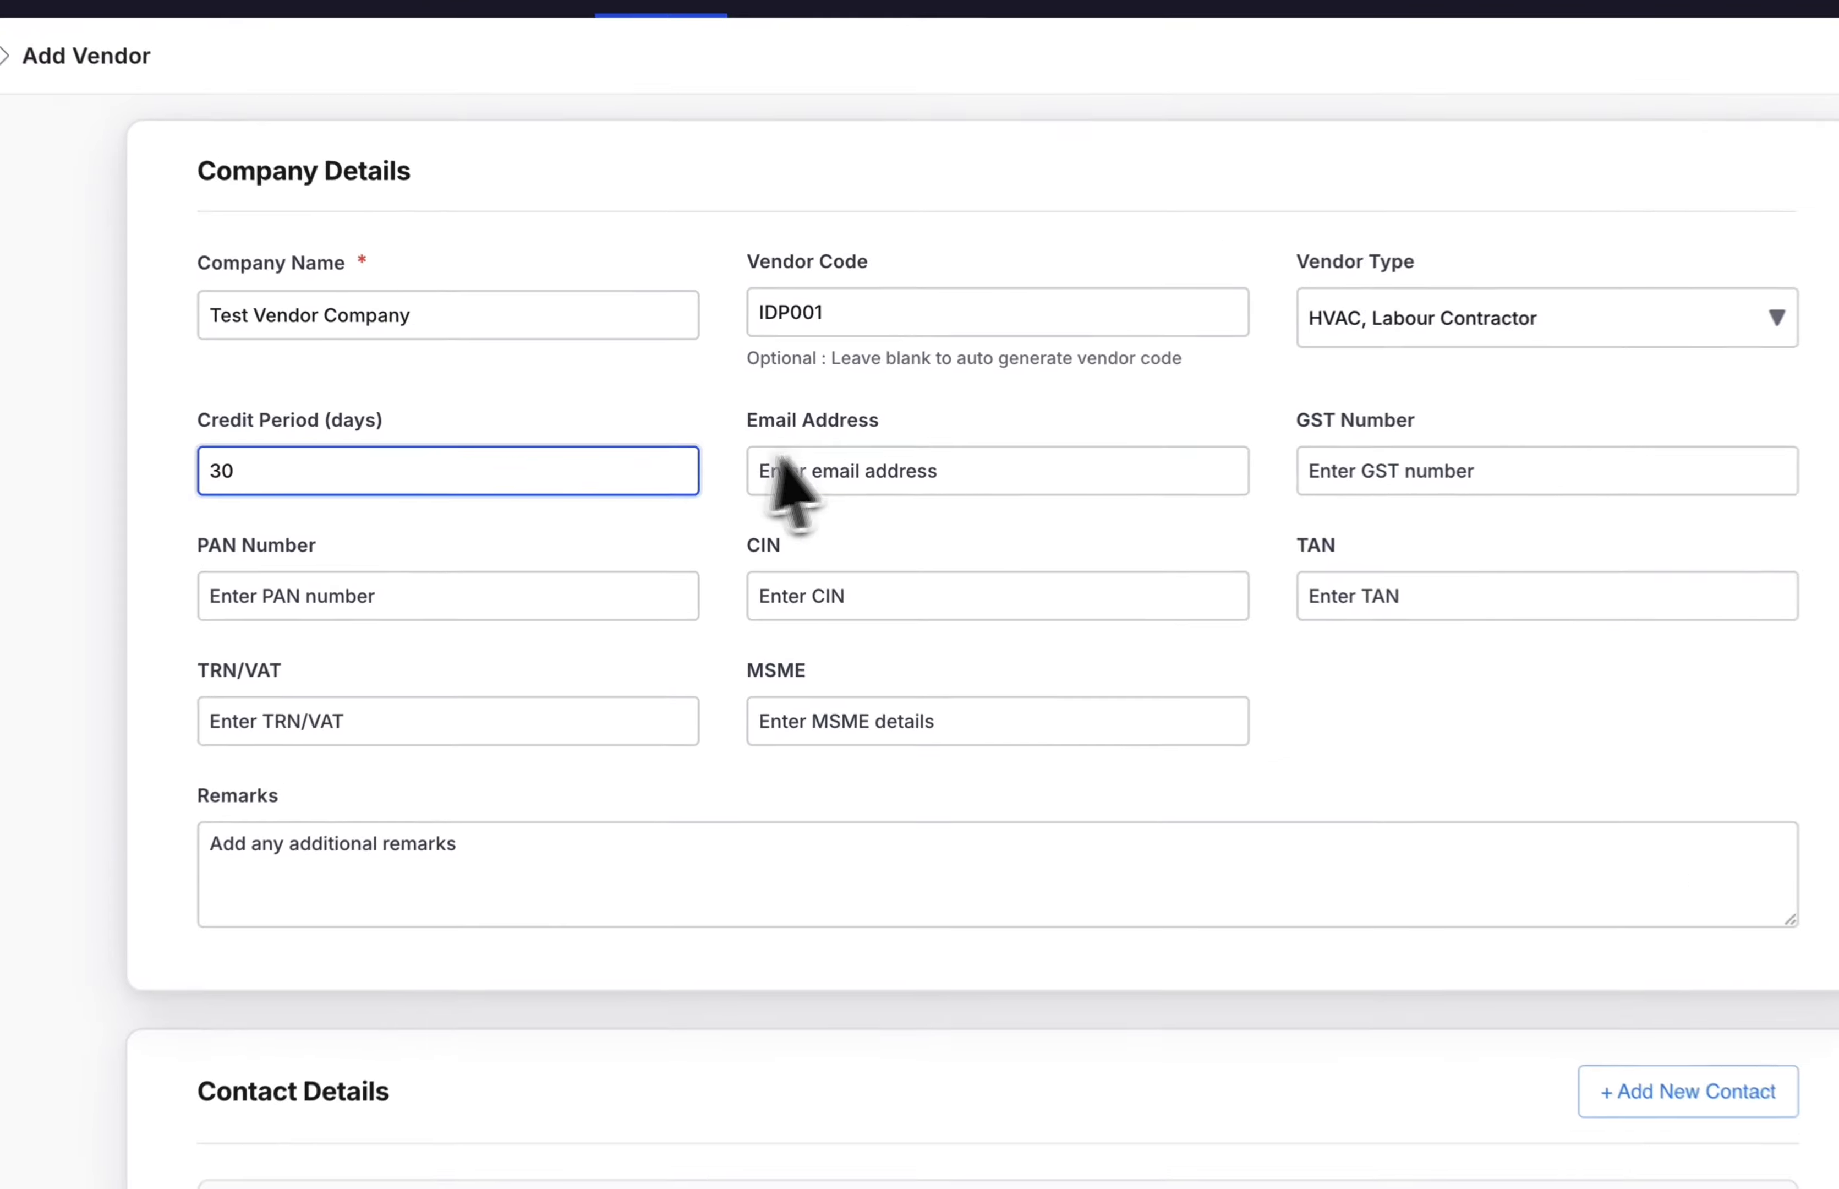
{"action": "left_click", "coordinate": [828, 460]}
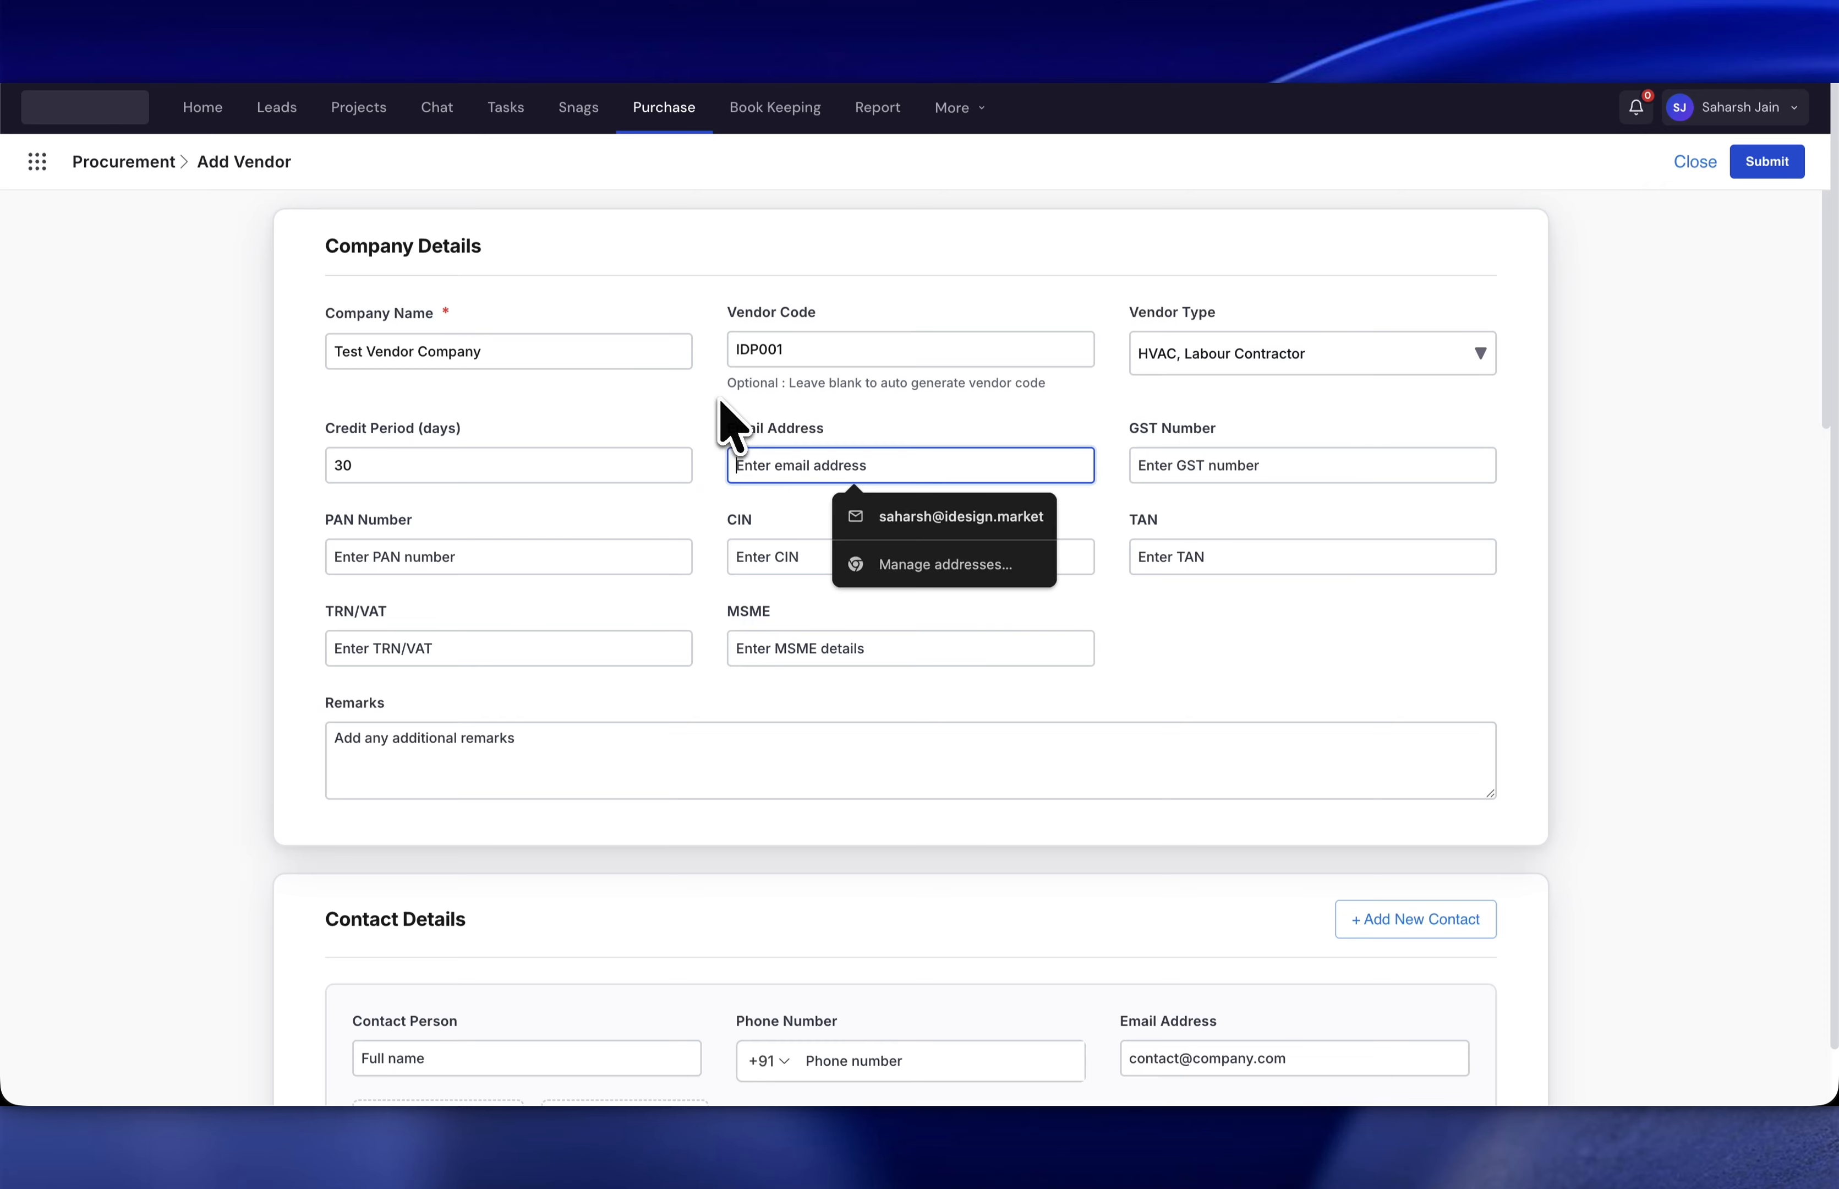
{"action": "type", "text": "testvendor@example"}
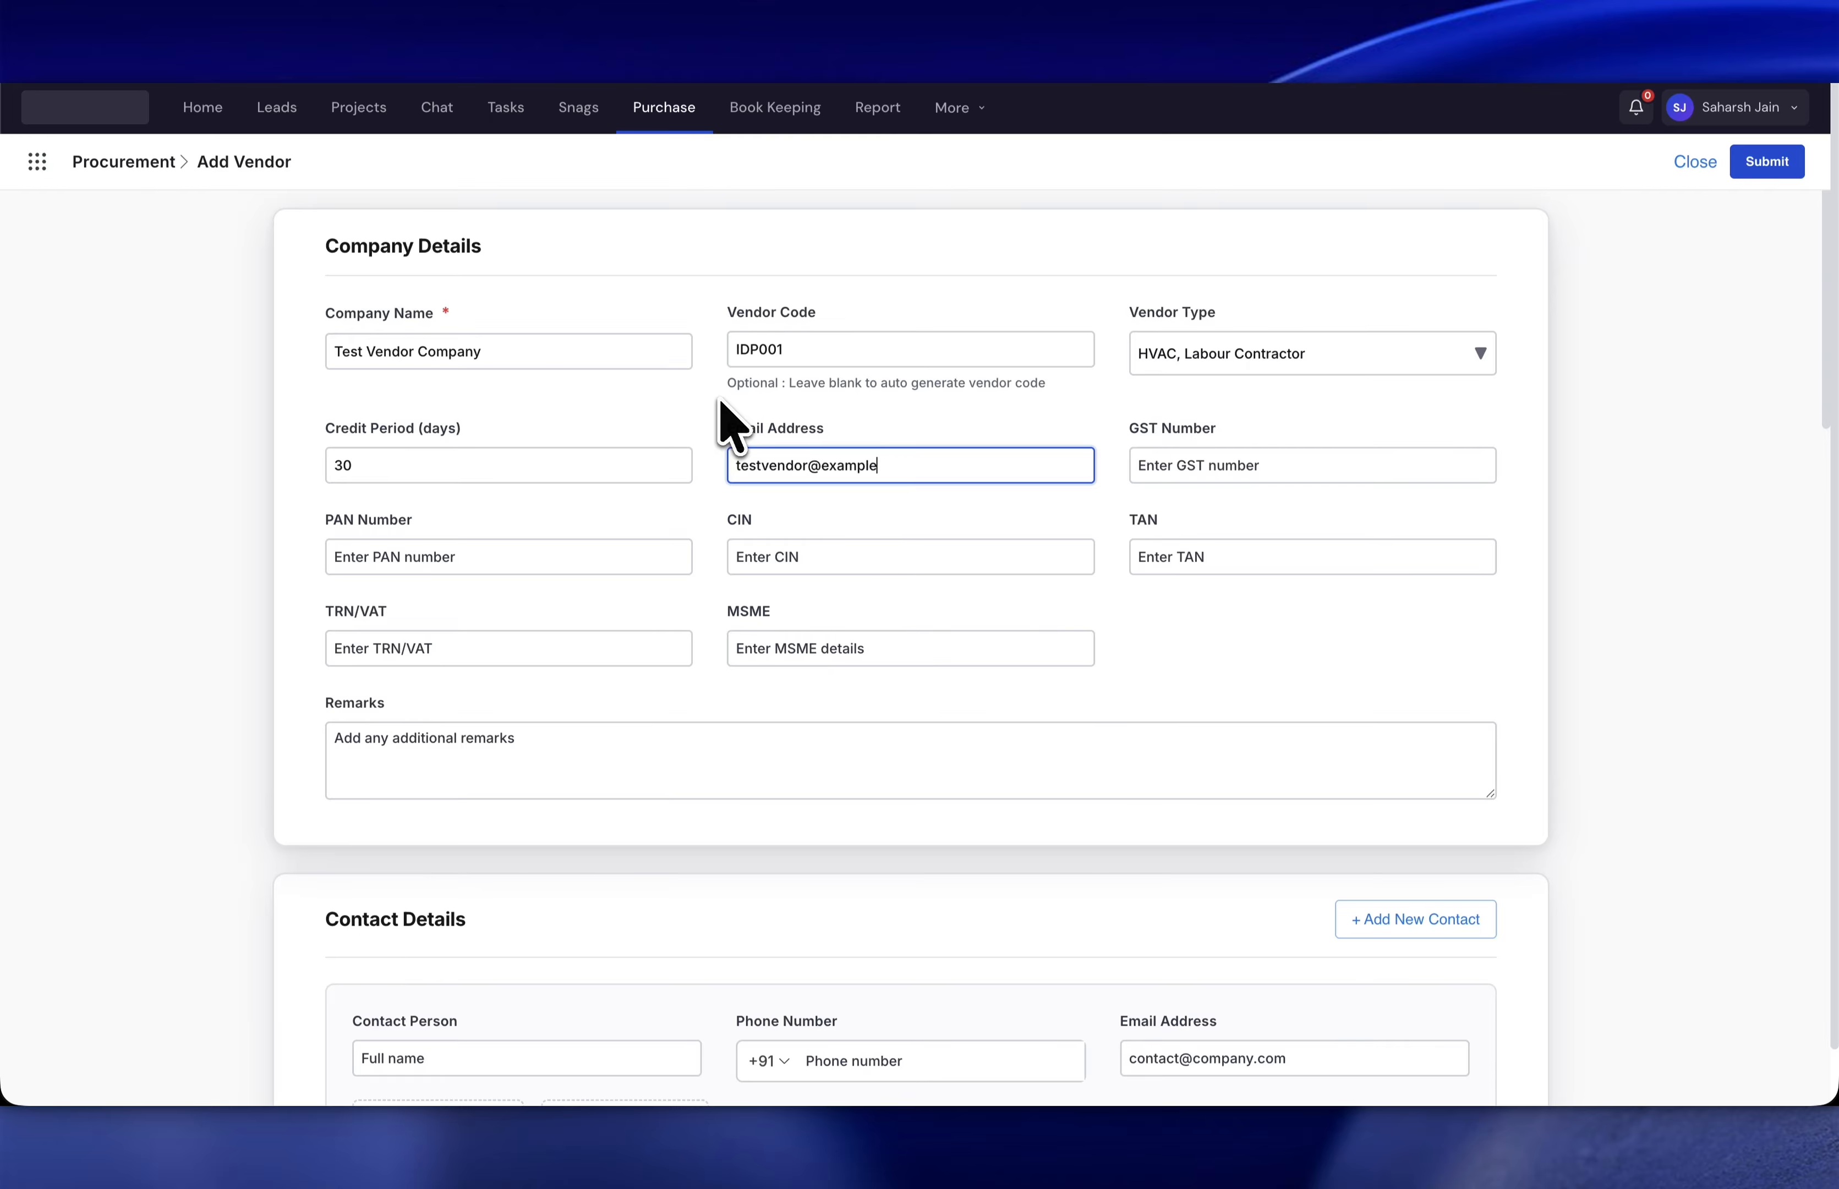
{"action": "type", "text": "m"}
- Fill the GST and PAN numbers from saved suggestions, leaving the CIN empty
{"action": "left_click", "coordinate": [1186, 464]}
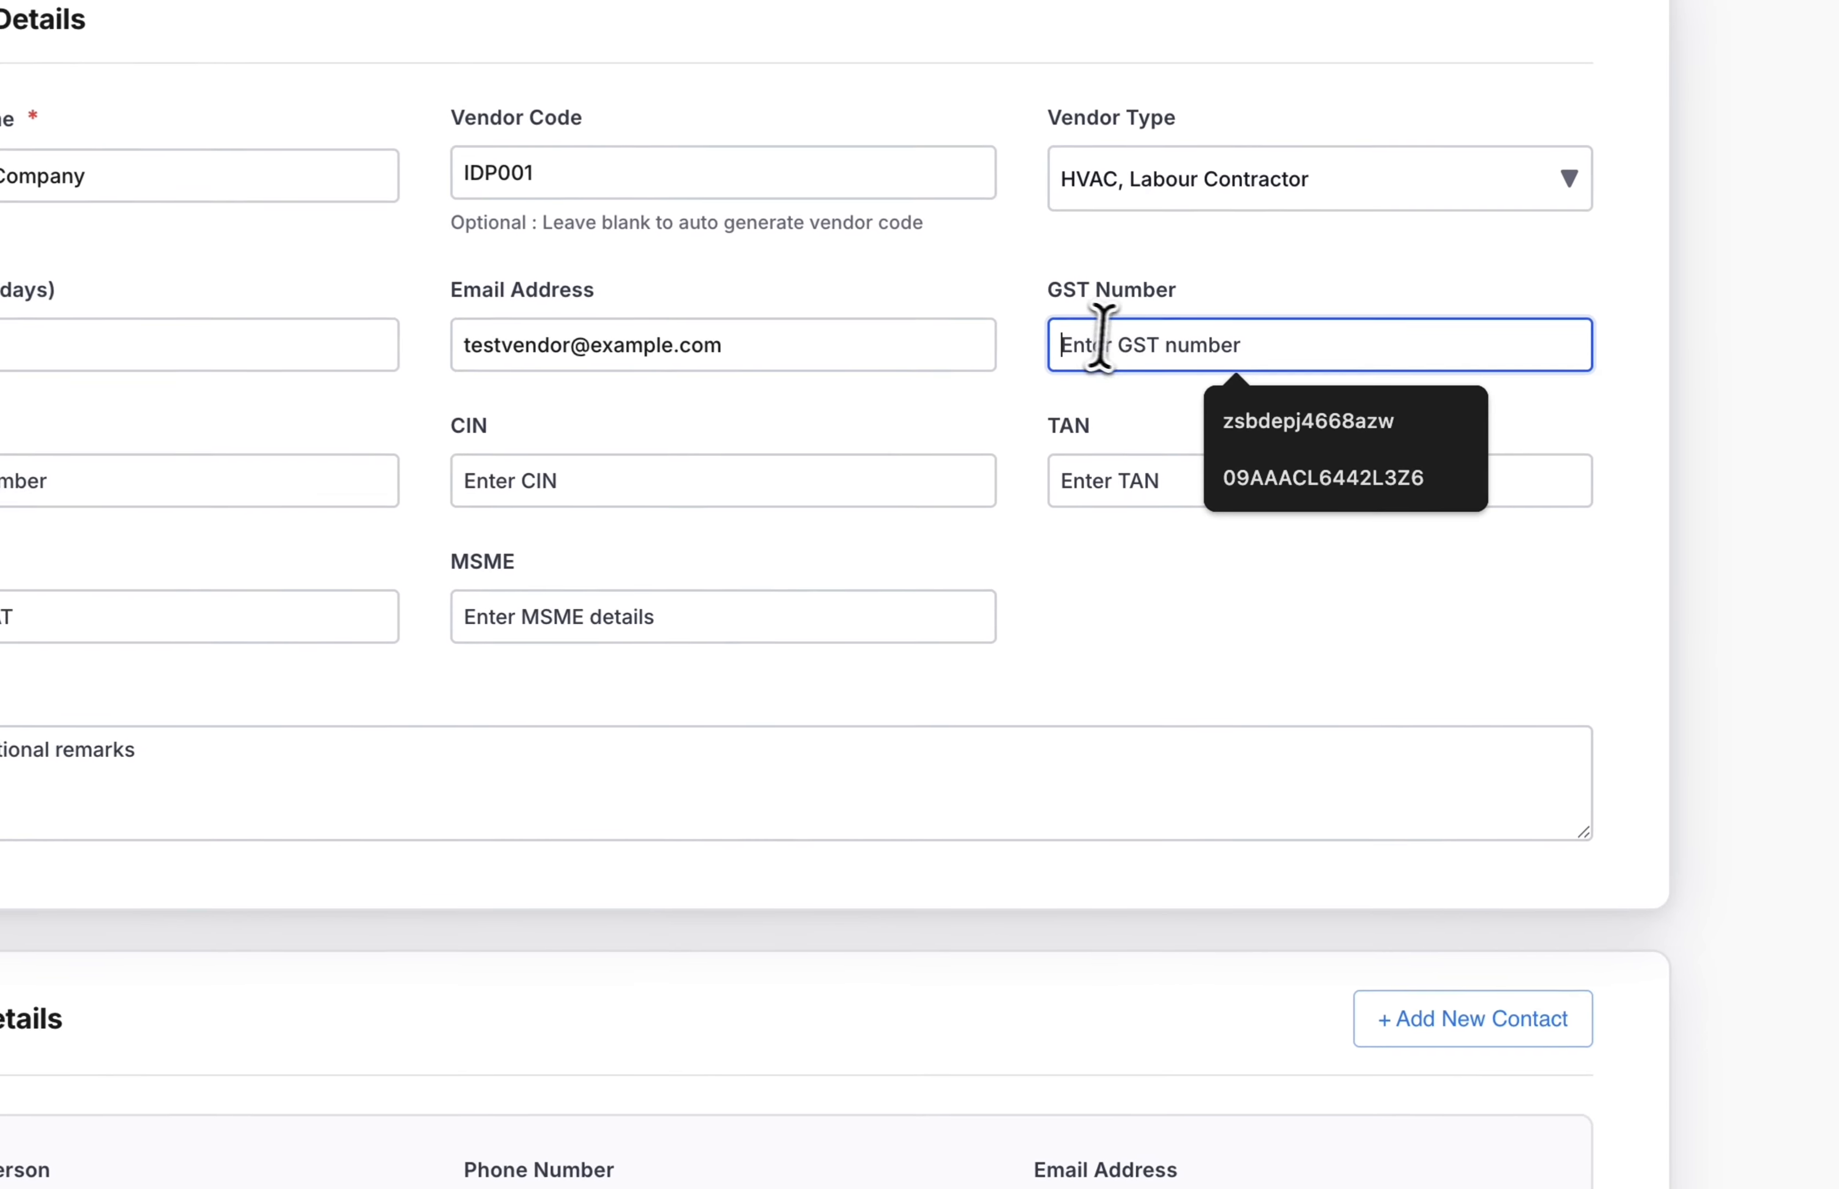
{"action": "left_click", "coordinate": [1221, 477]}
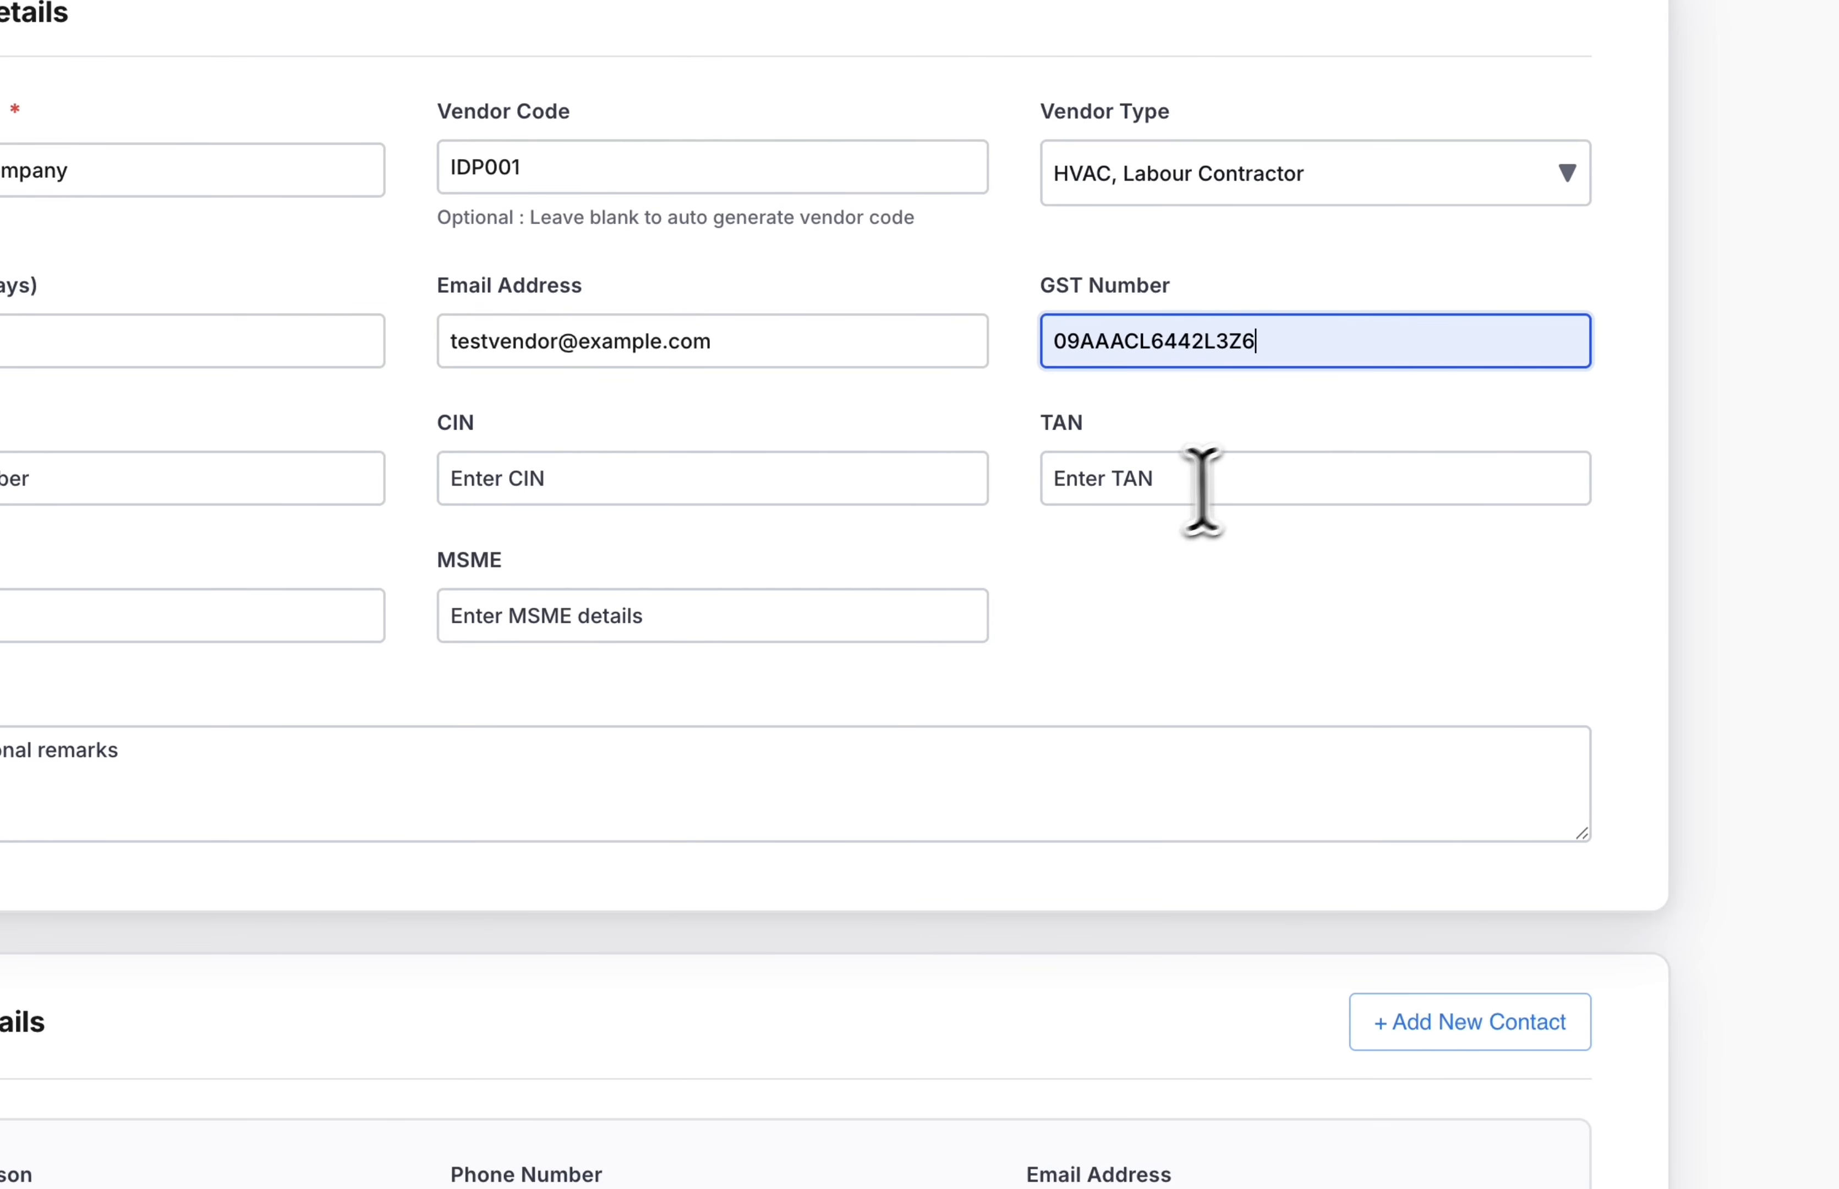
{"action": "left_click", "coordinate": [217, 471]}
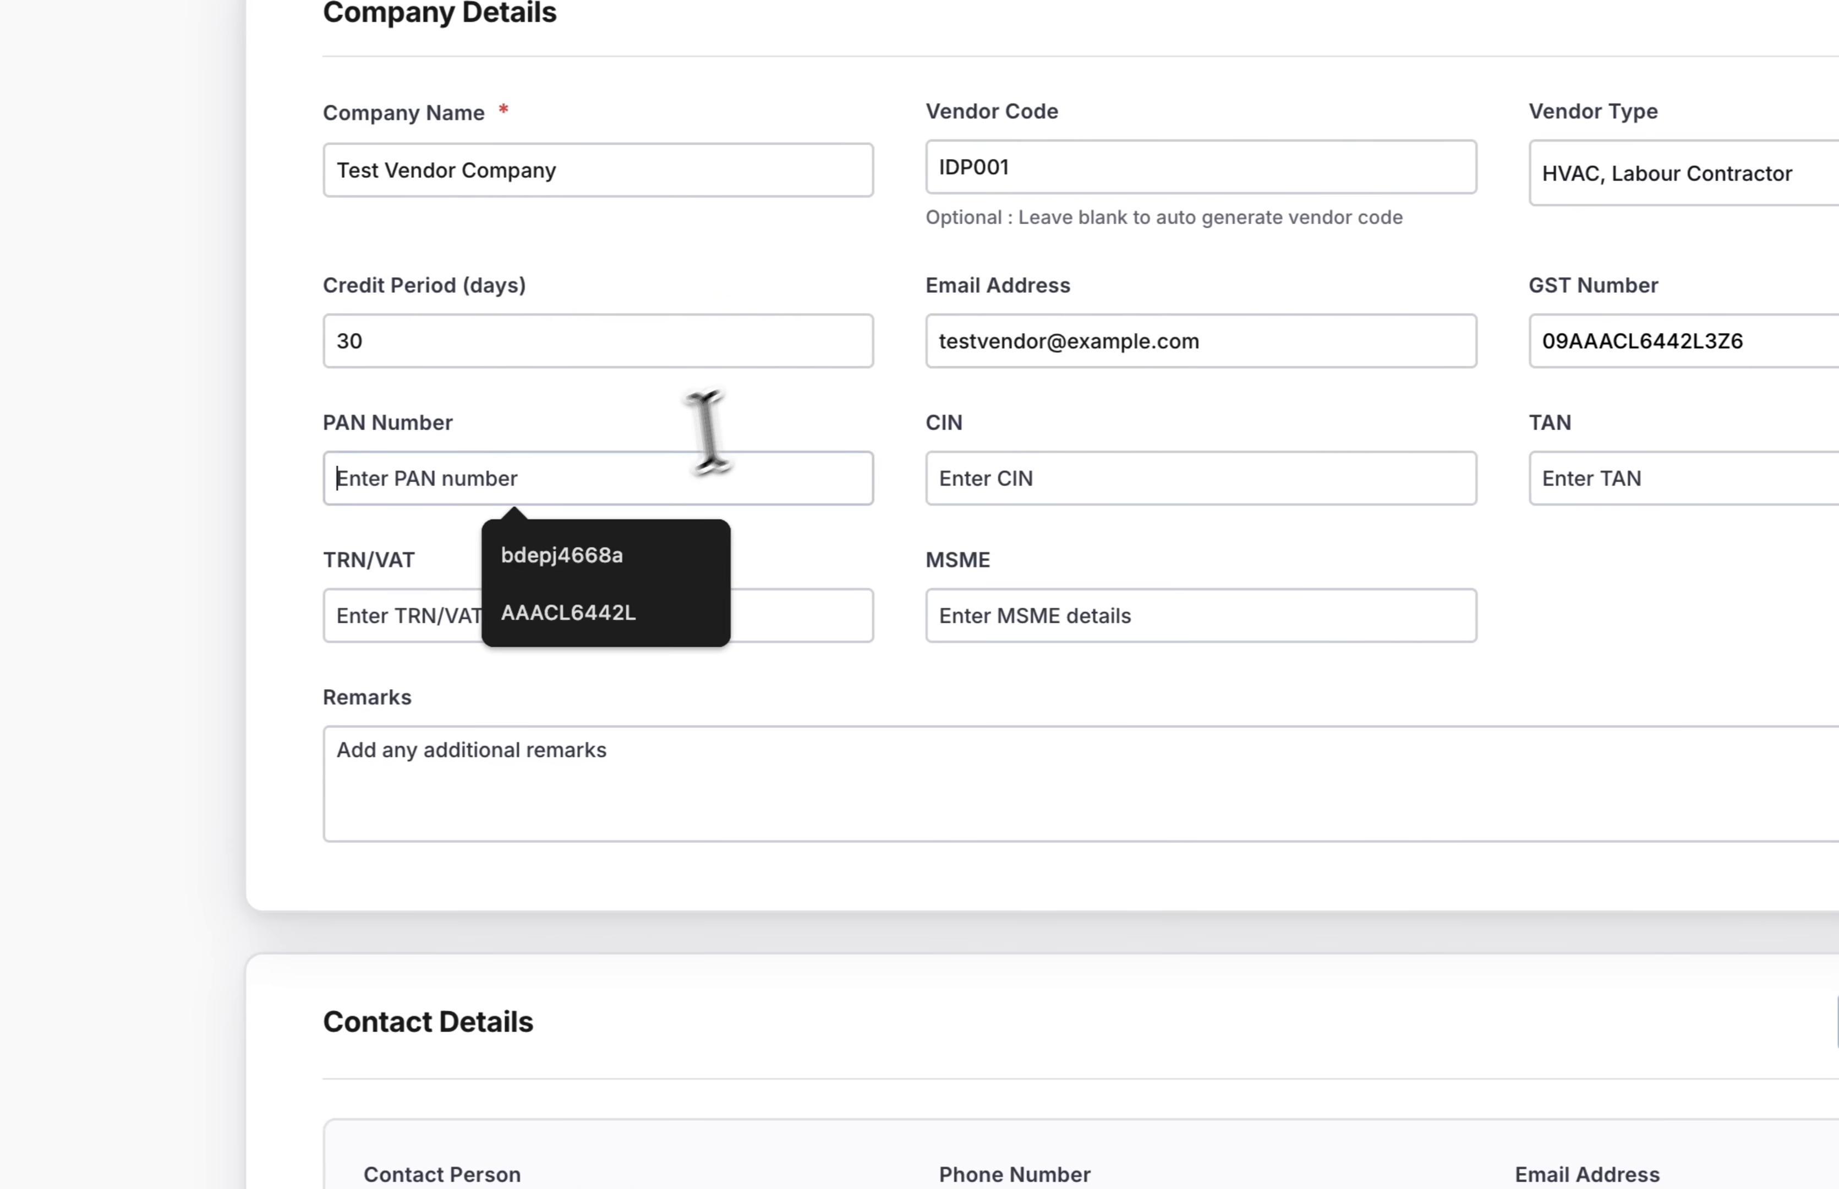
{"action": "left_click", "coordinate": [606, 611]}
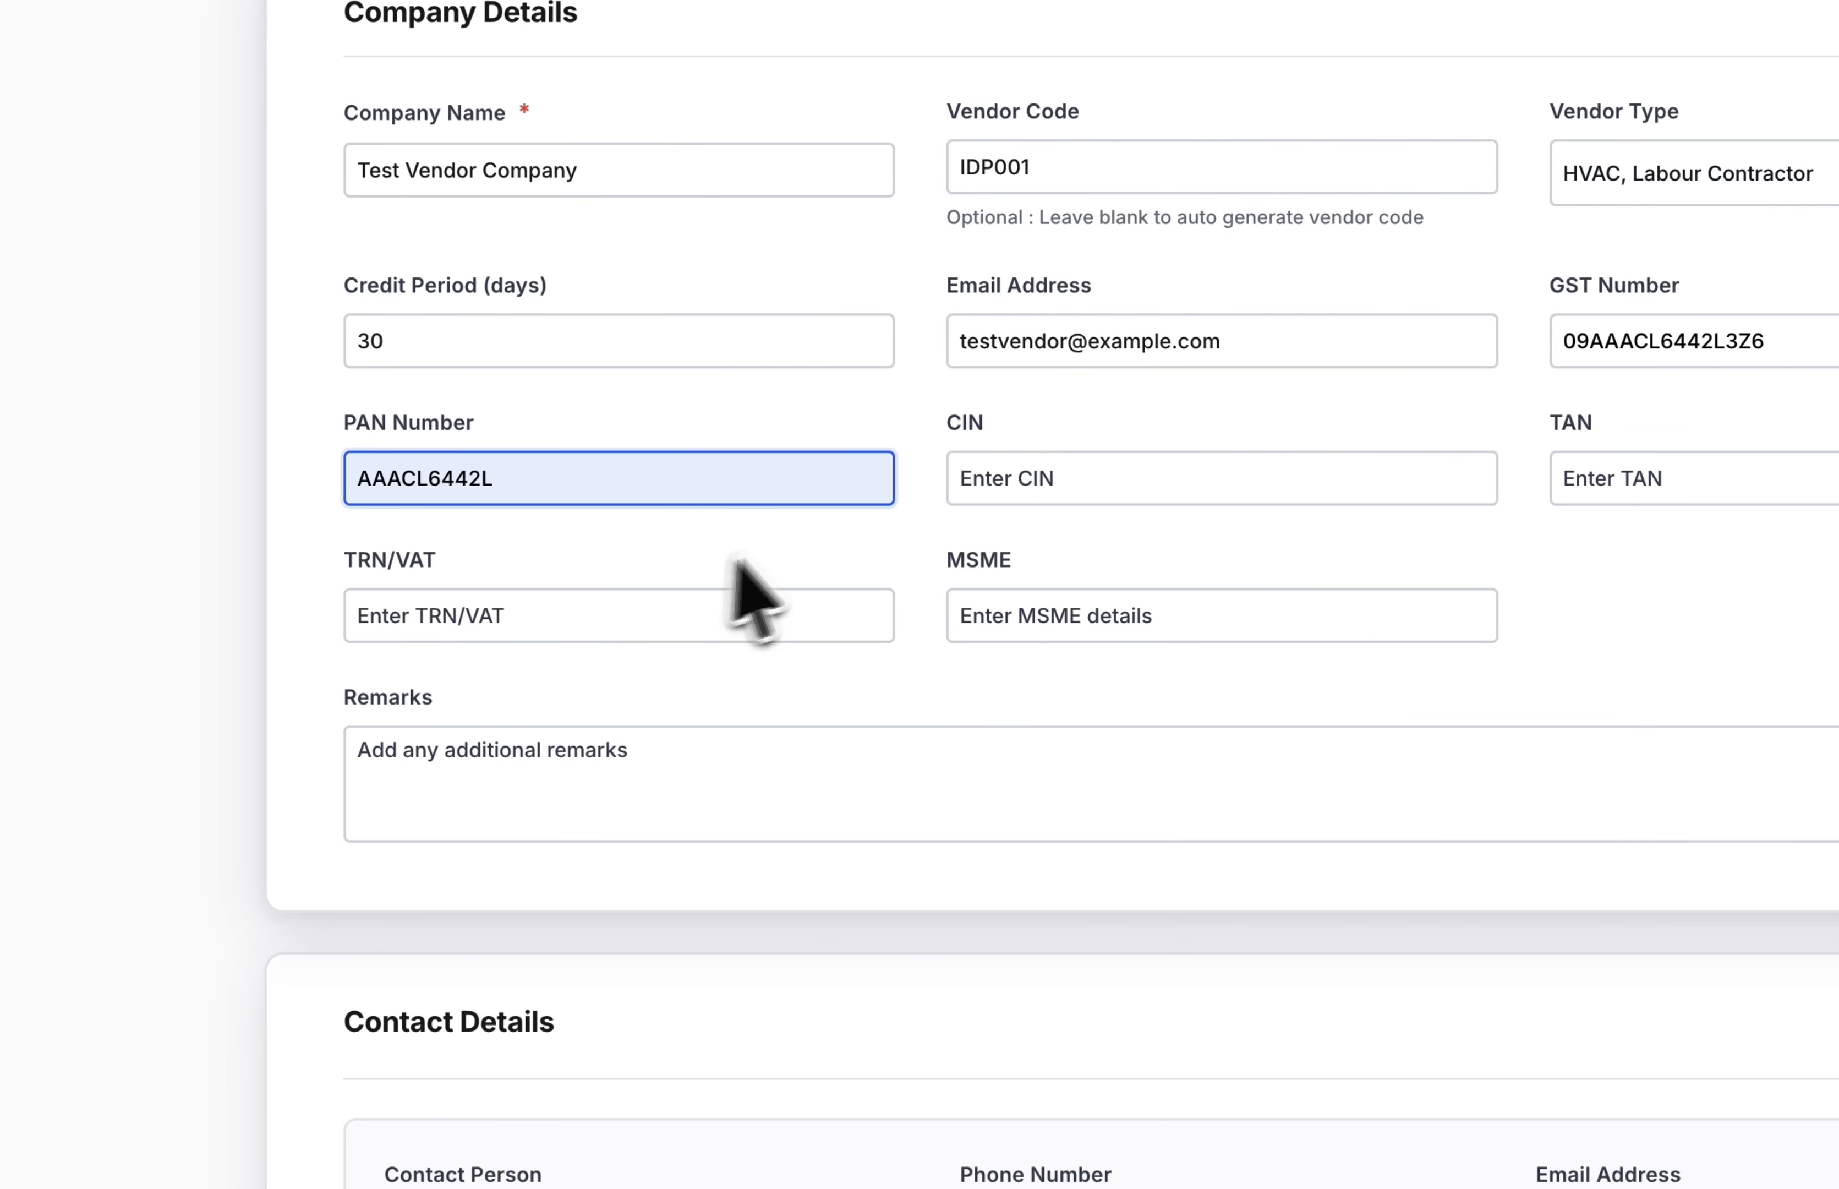
{"action": "left_click", "coordinate": [969, 487]}
{"action": "left_click", "coordinate": [1206, 425]}
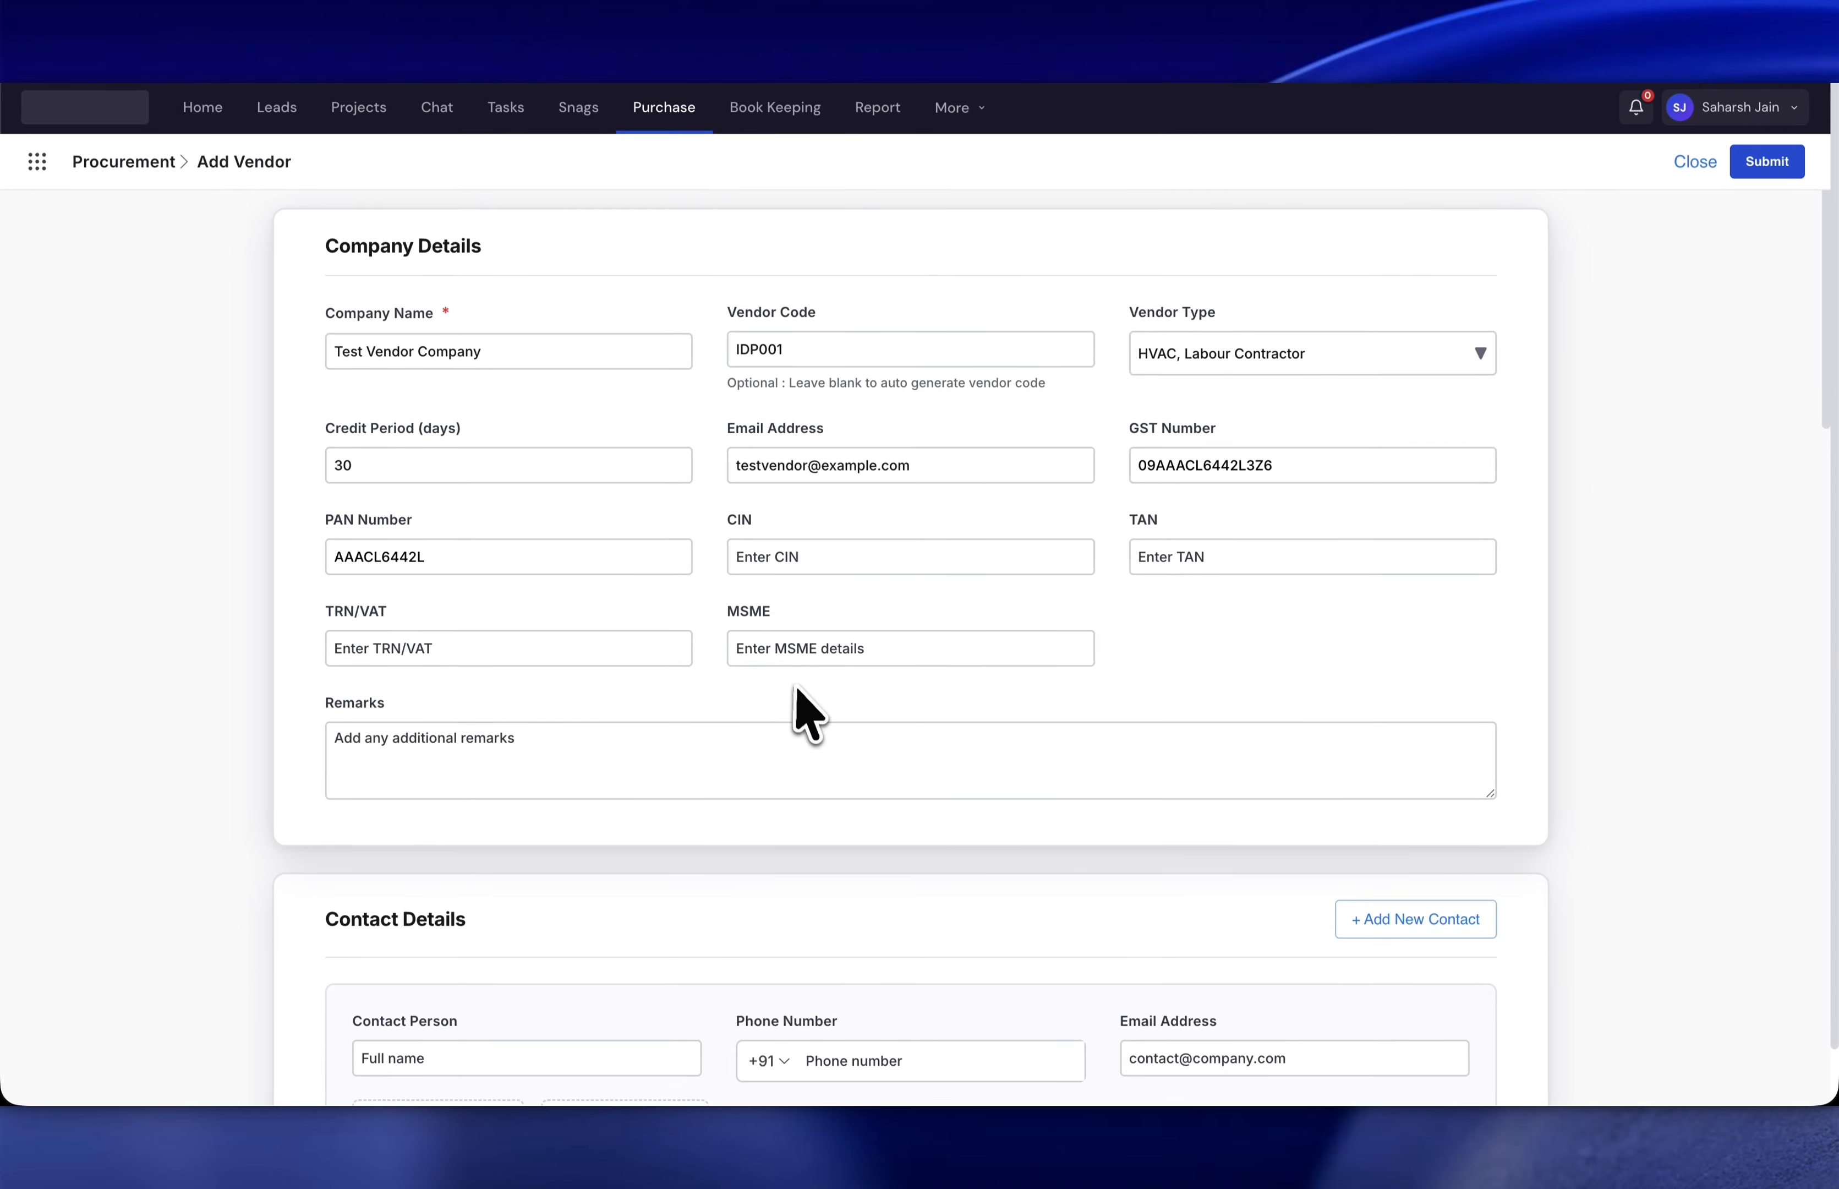
- Enter the contact person's full name under Contact Details
{"action": "scroll", "coordinate": [797, 690], "scroll_direction": "down", "scroll_amount": 3}
{"action": "scroll", "coordinate": [798, 691], "scroll_direction": "up", "scroll_amount": 2}
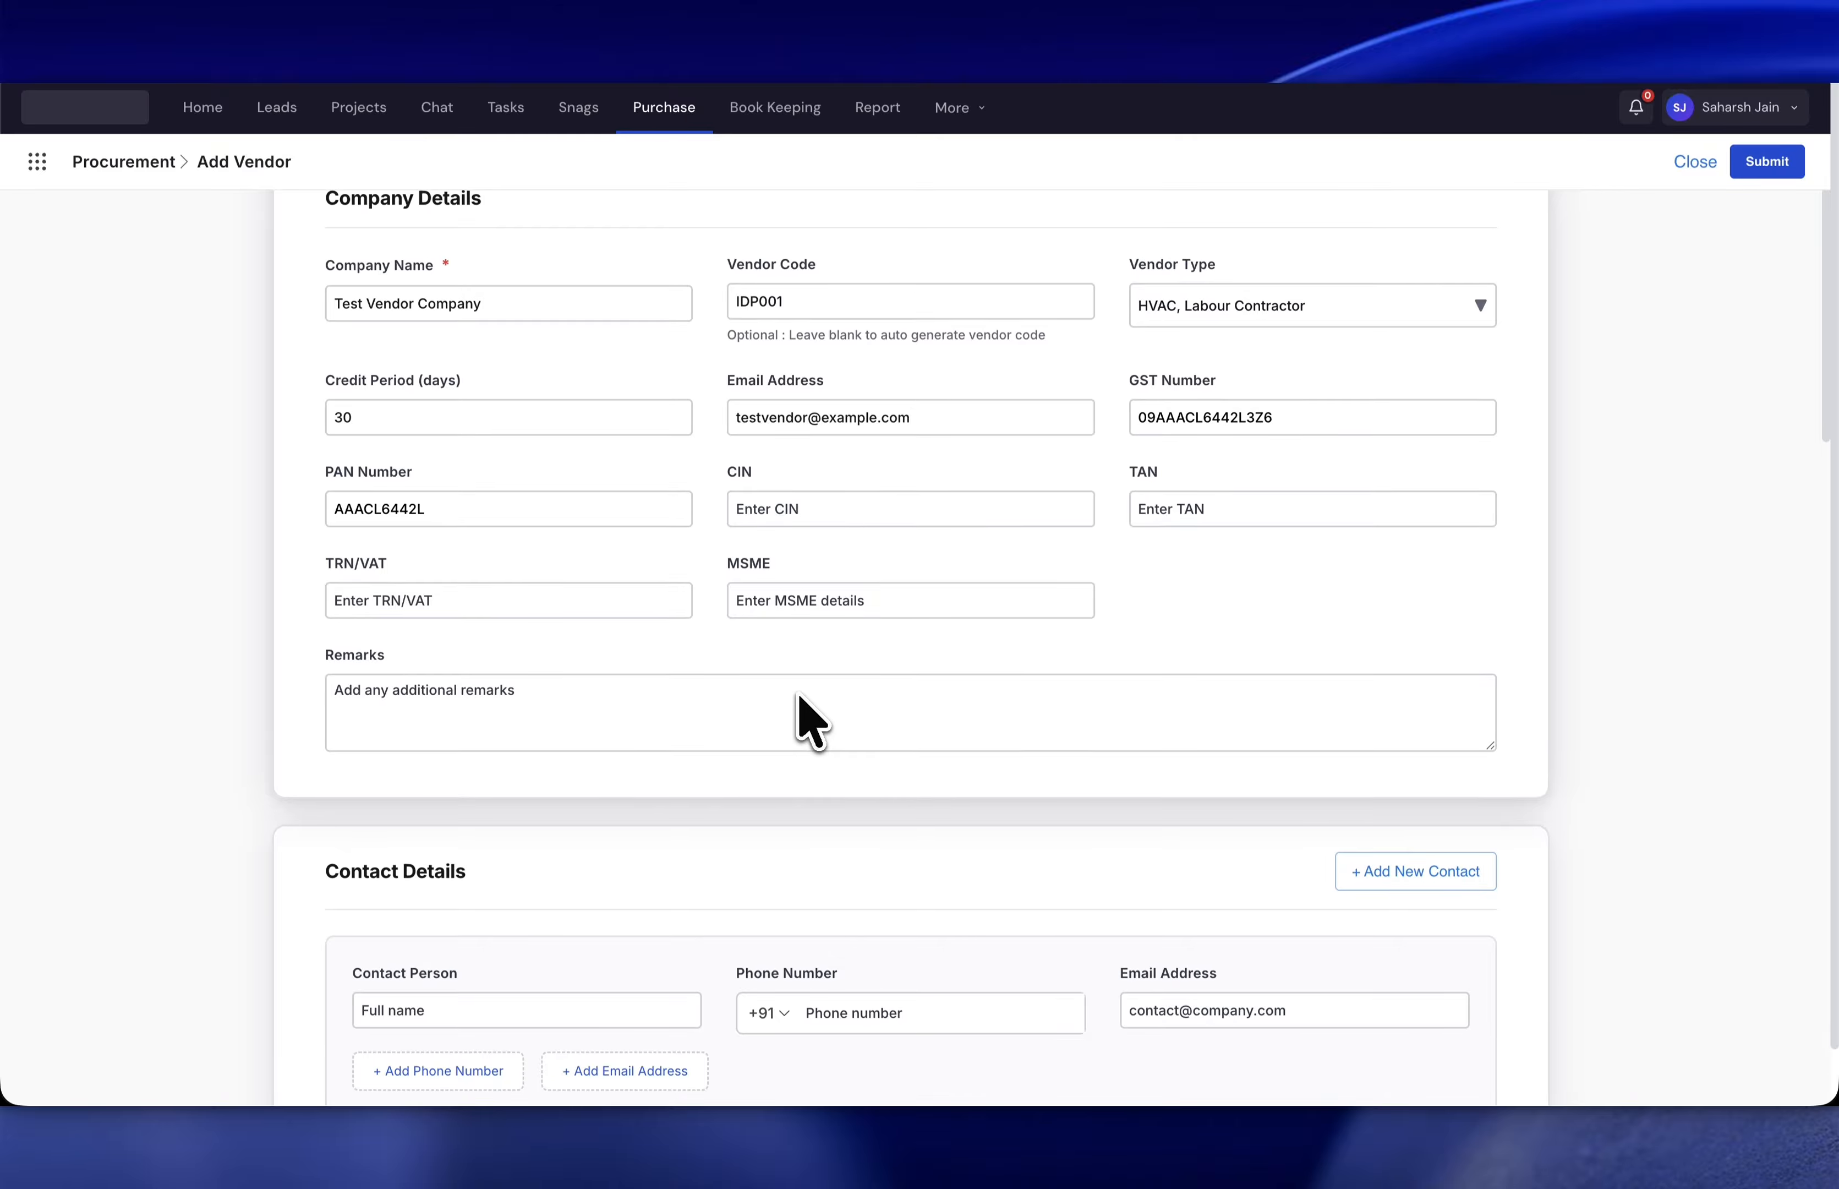
{"action": "scroll", "coordinate": [797, 691], "scroll_direction": "up", "scroll_amount": 1}
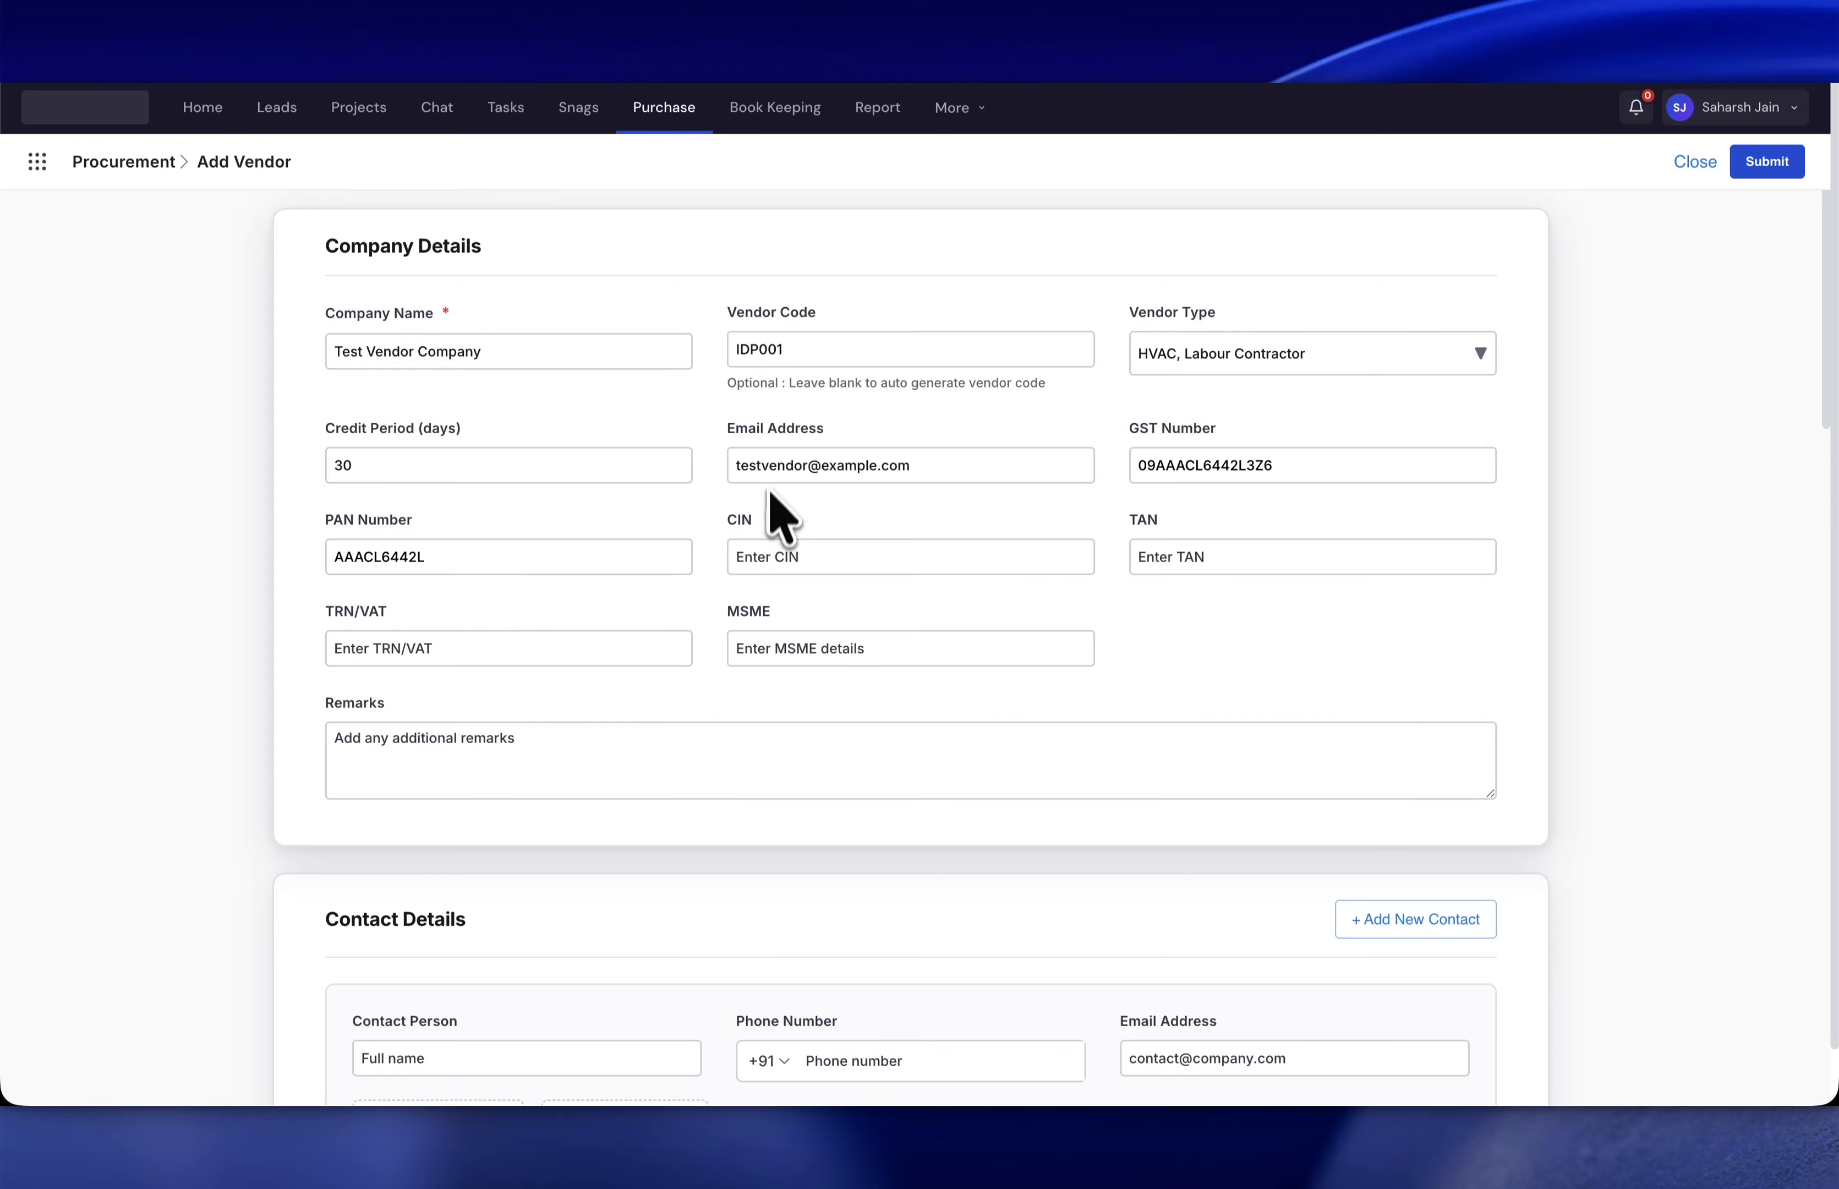
{"action": "scroll", "coordinate": [769, 512], "scroll_direction": "down", "scroll_amount": 5}
{"action": "scroll", "coordinate": [773, 525], "scroll_direction": "down", "scroll_amount": 3}
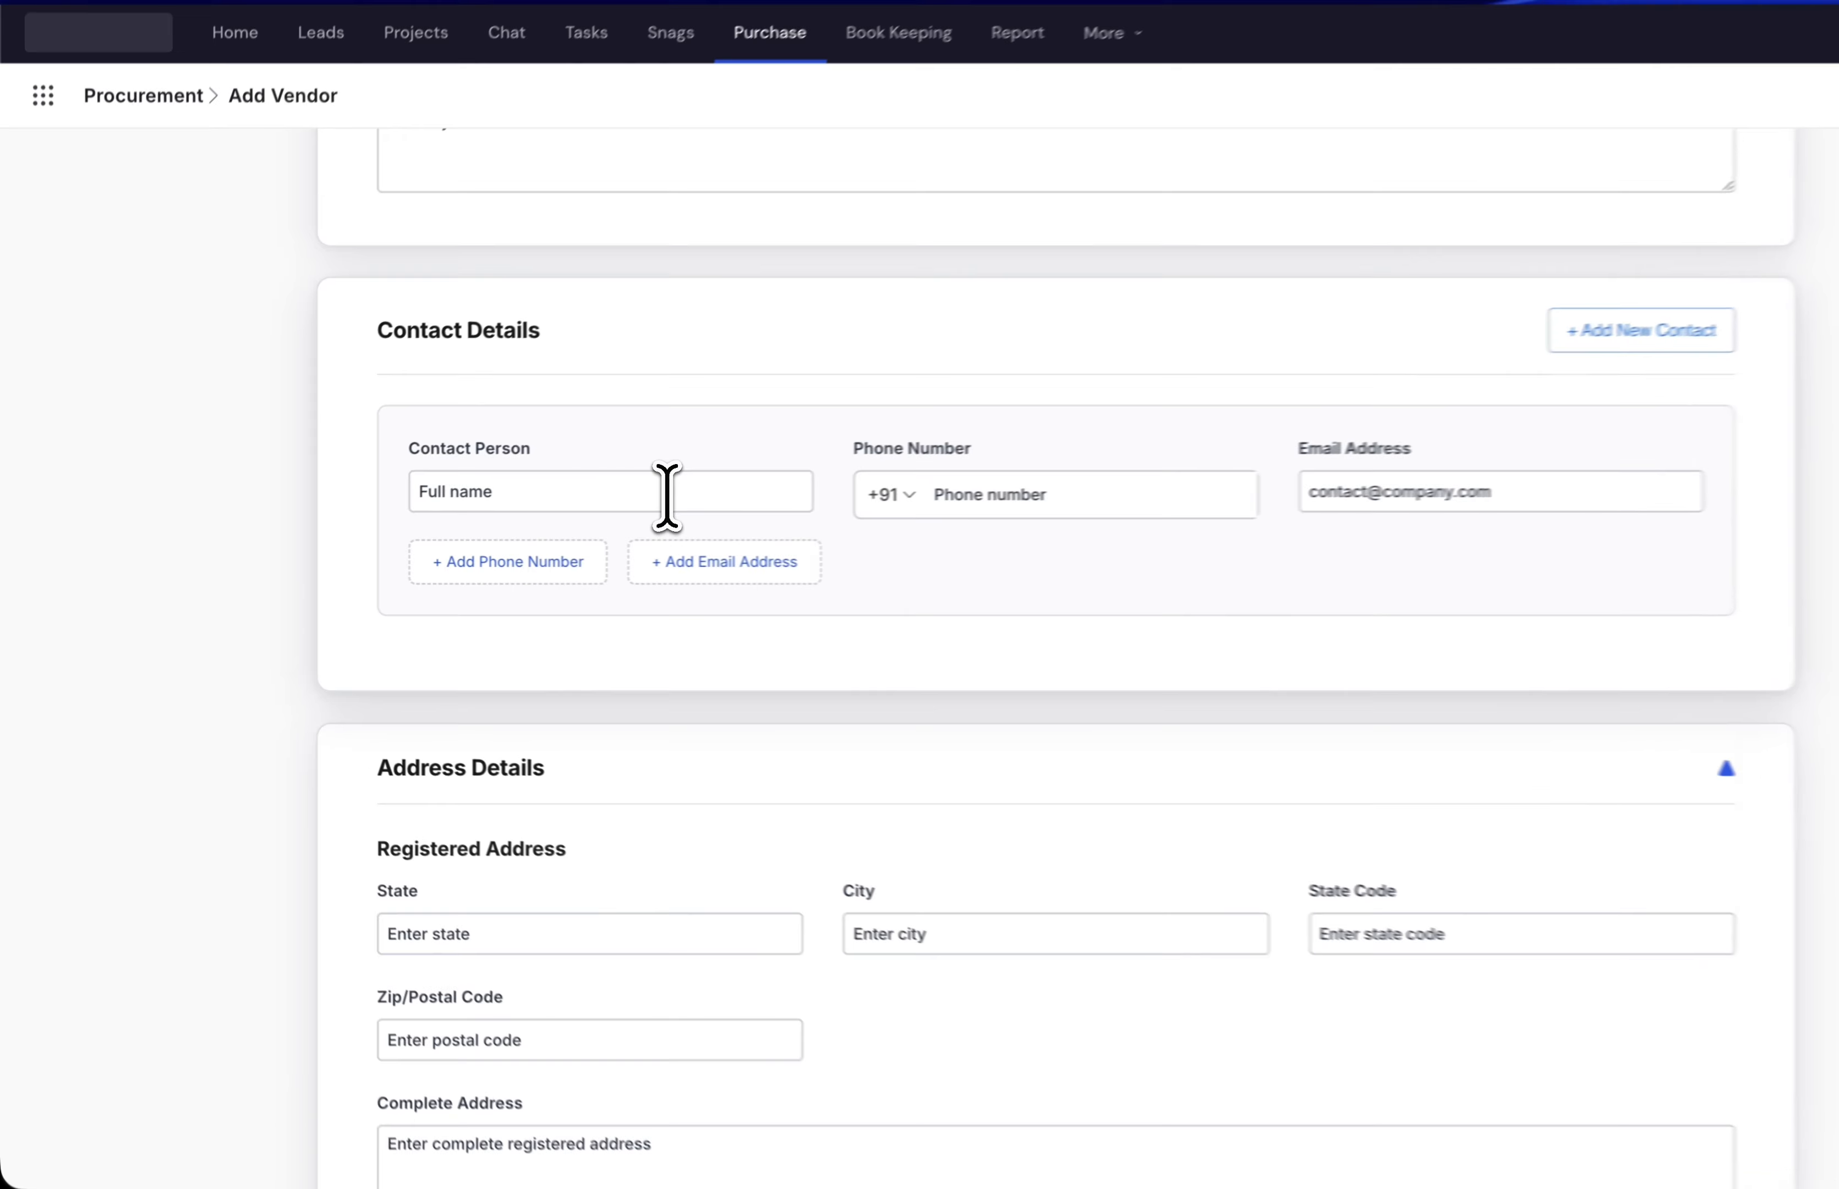
{"action": "left_click", "coordinate": [575, 507]}
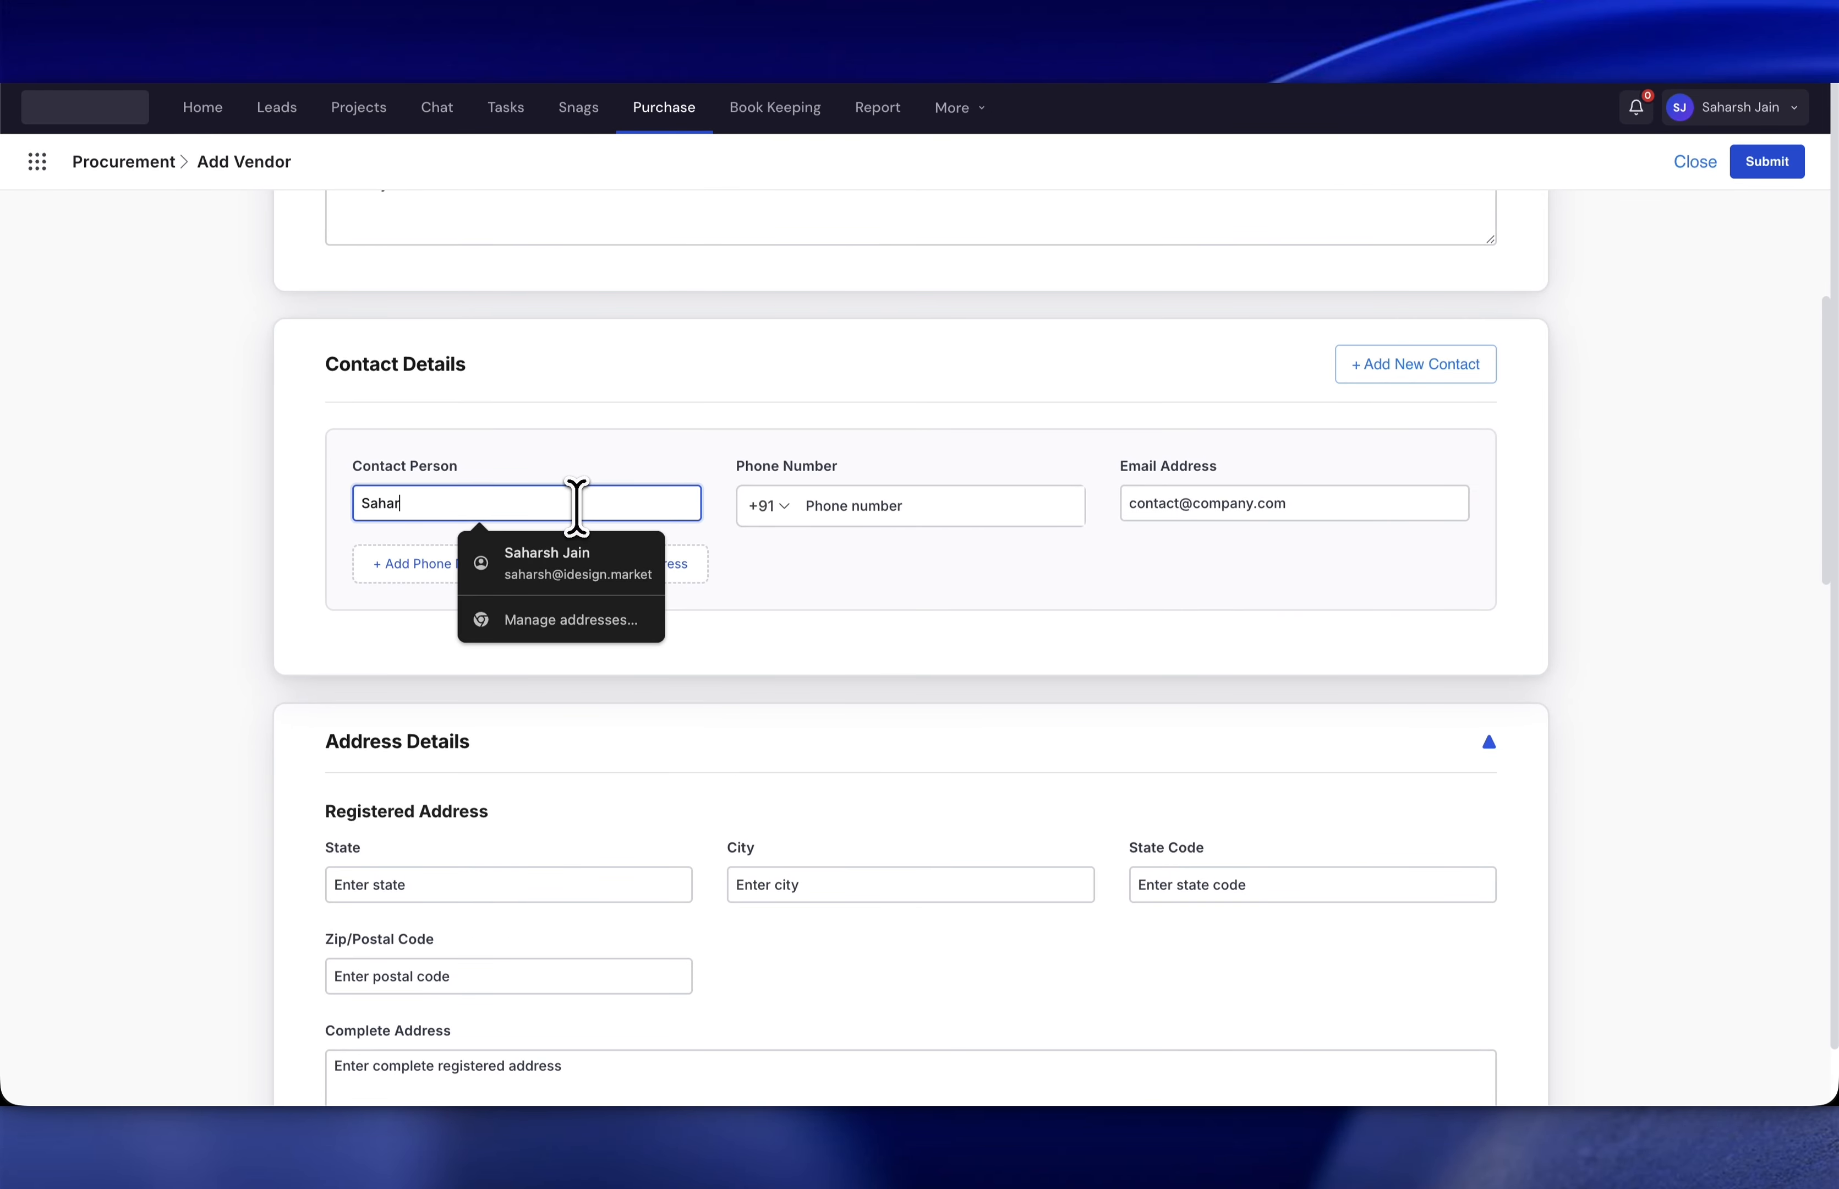
{"action": "key", "text": "Tab"}
- Add the contact's phone number and e-mail address
{"action": "left_click", "coordinate": [876, 517]}
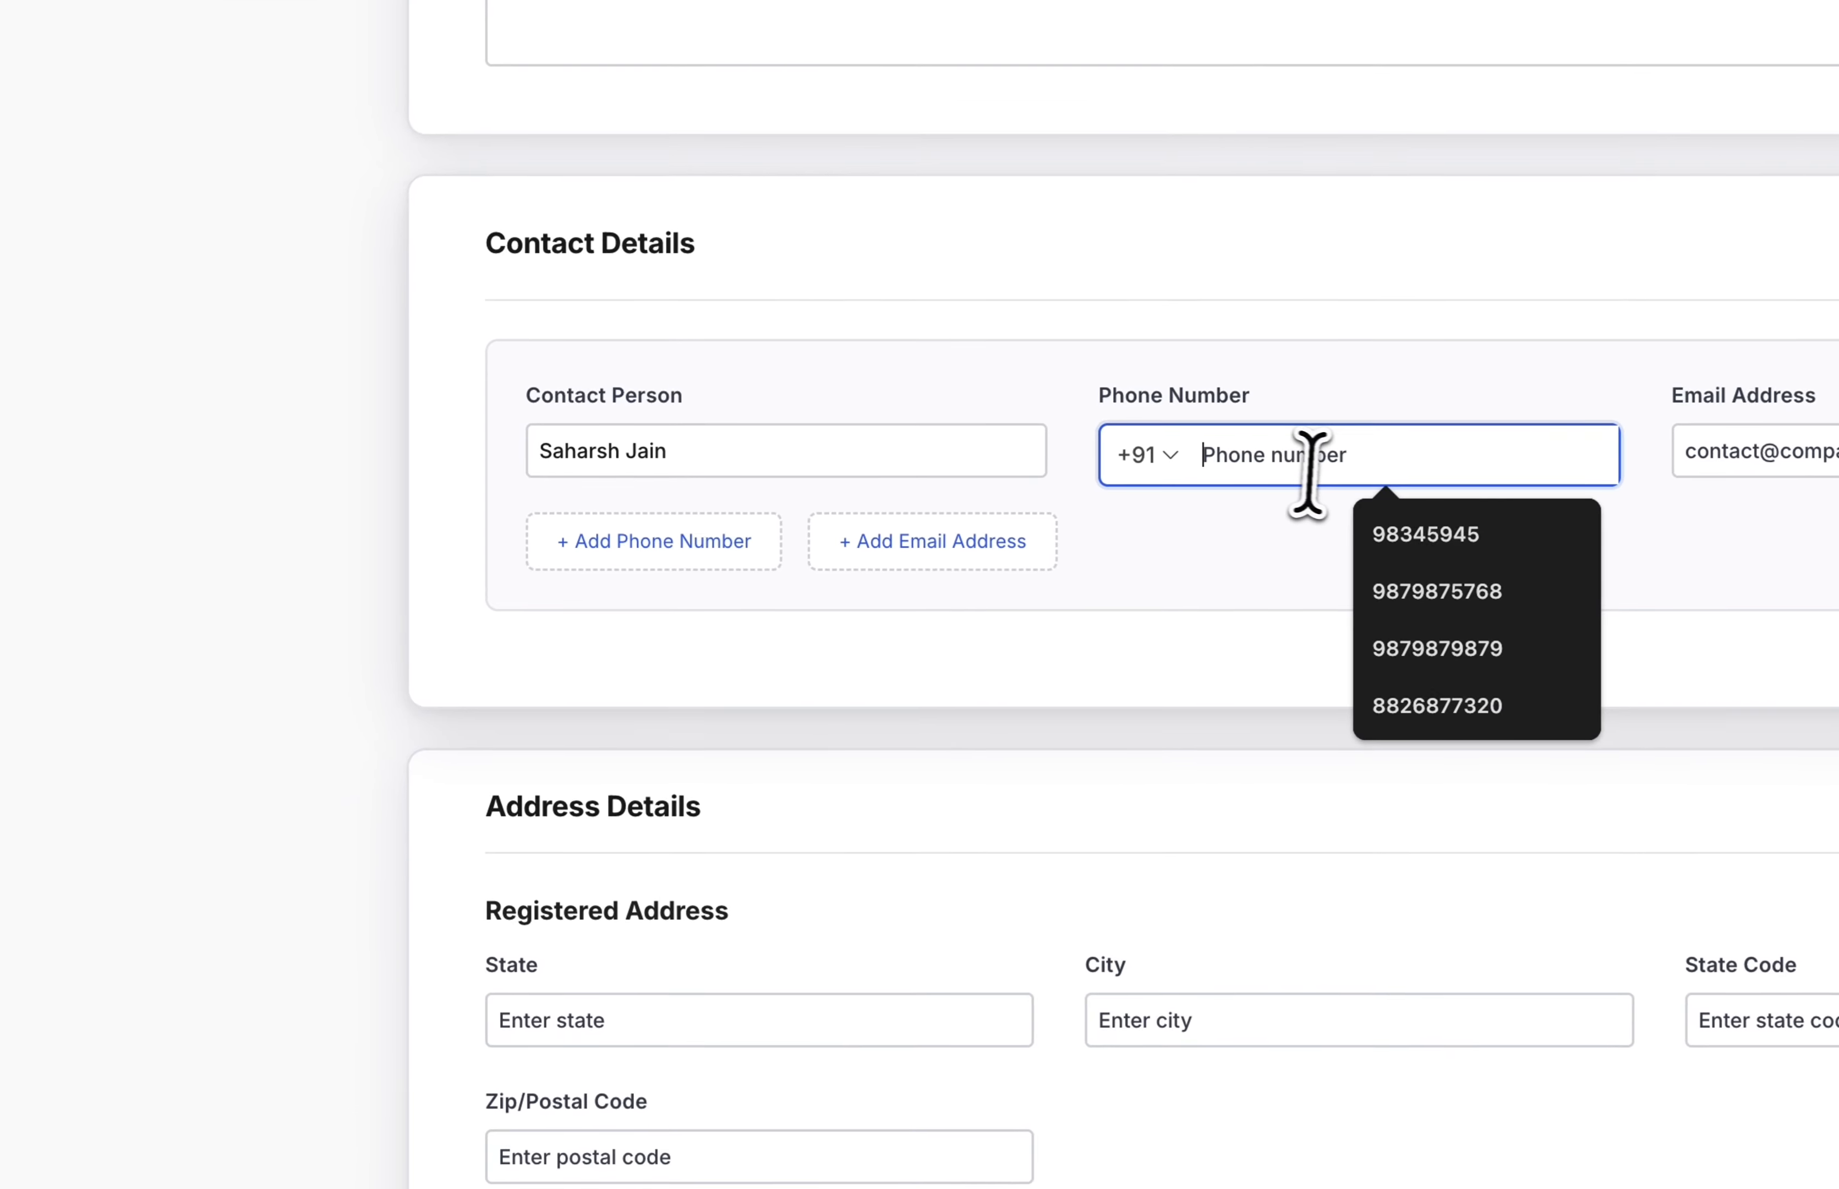
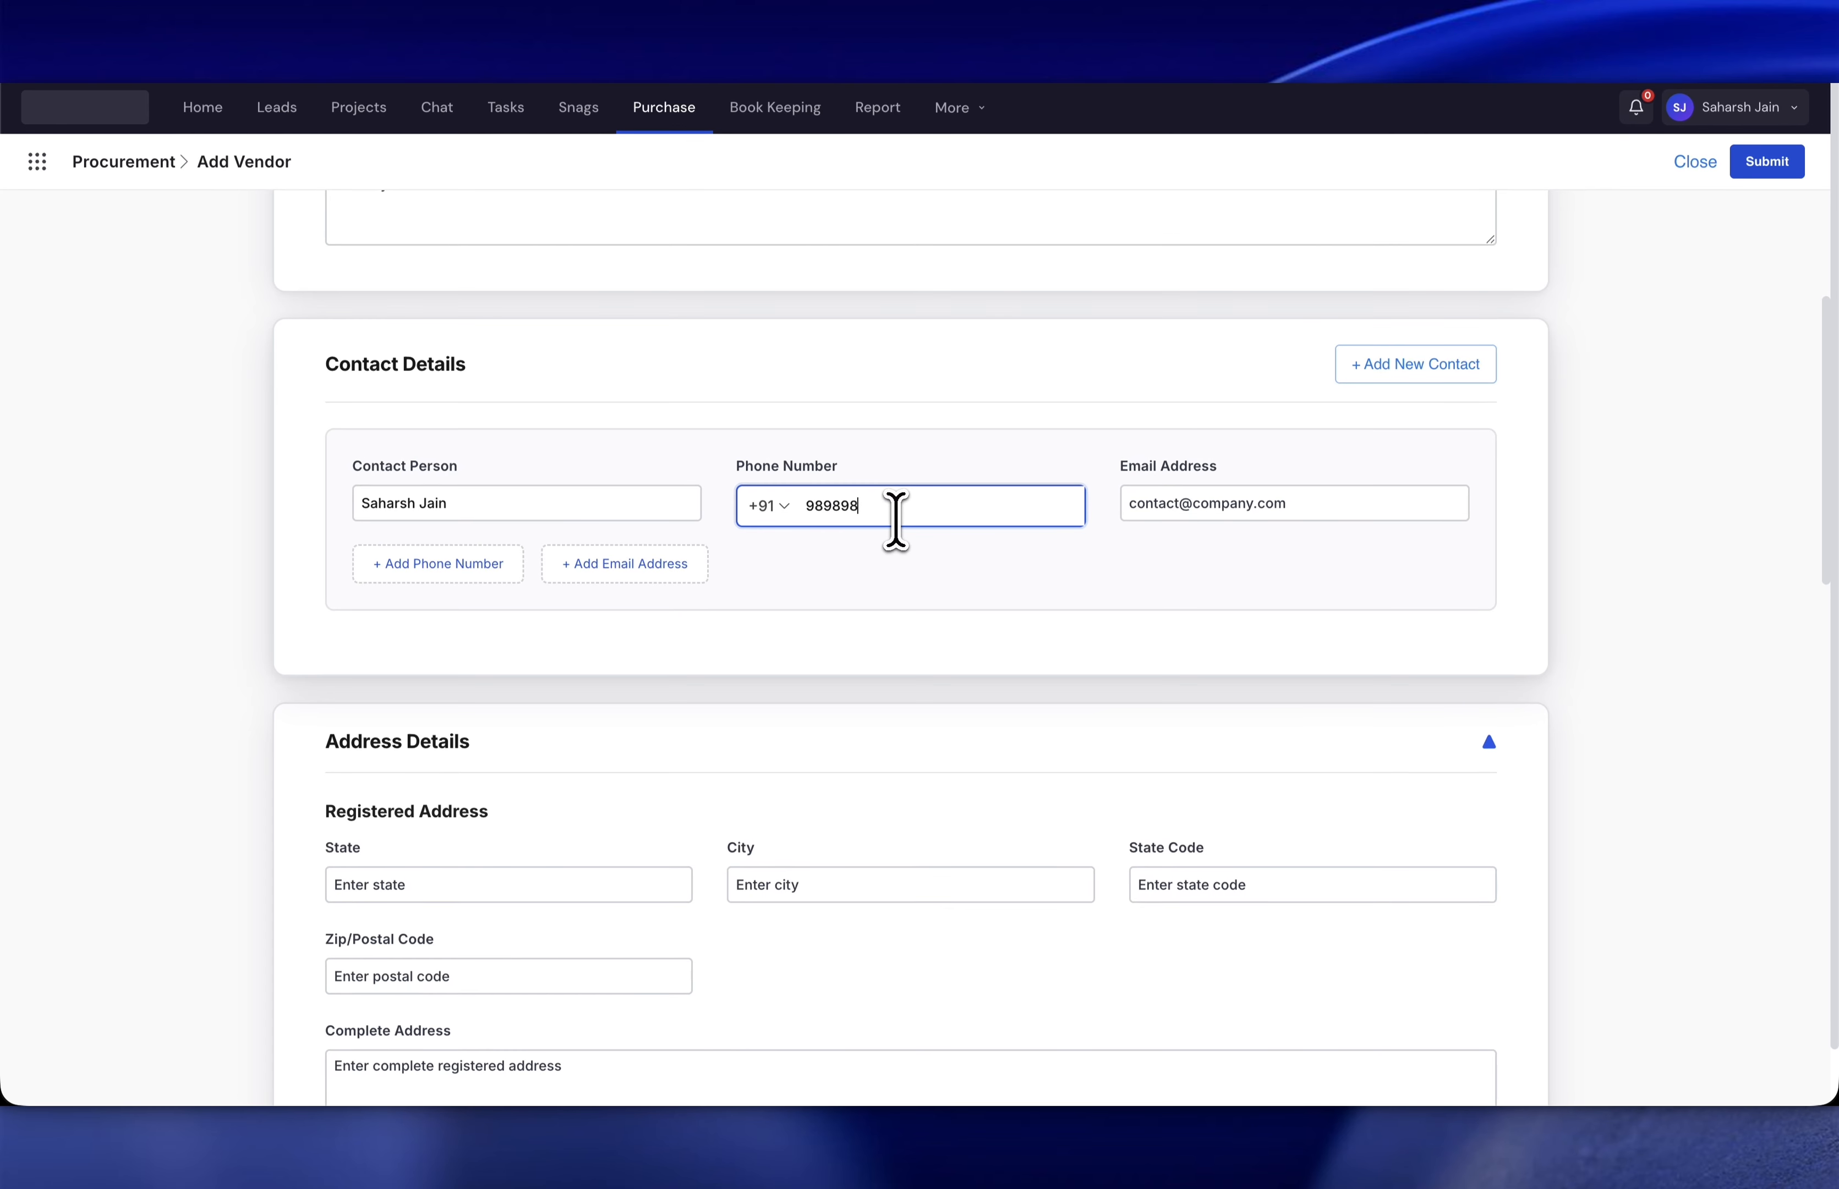
{"action": "left_click", "coordinate": [1203, 495]}
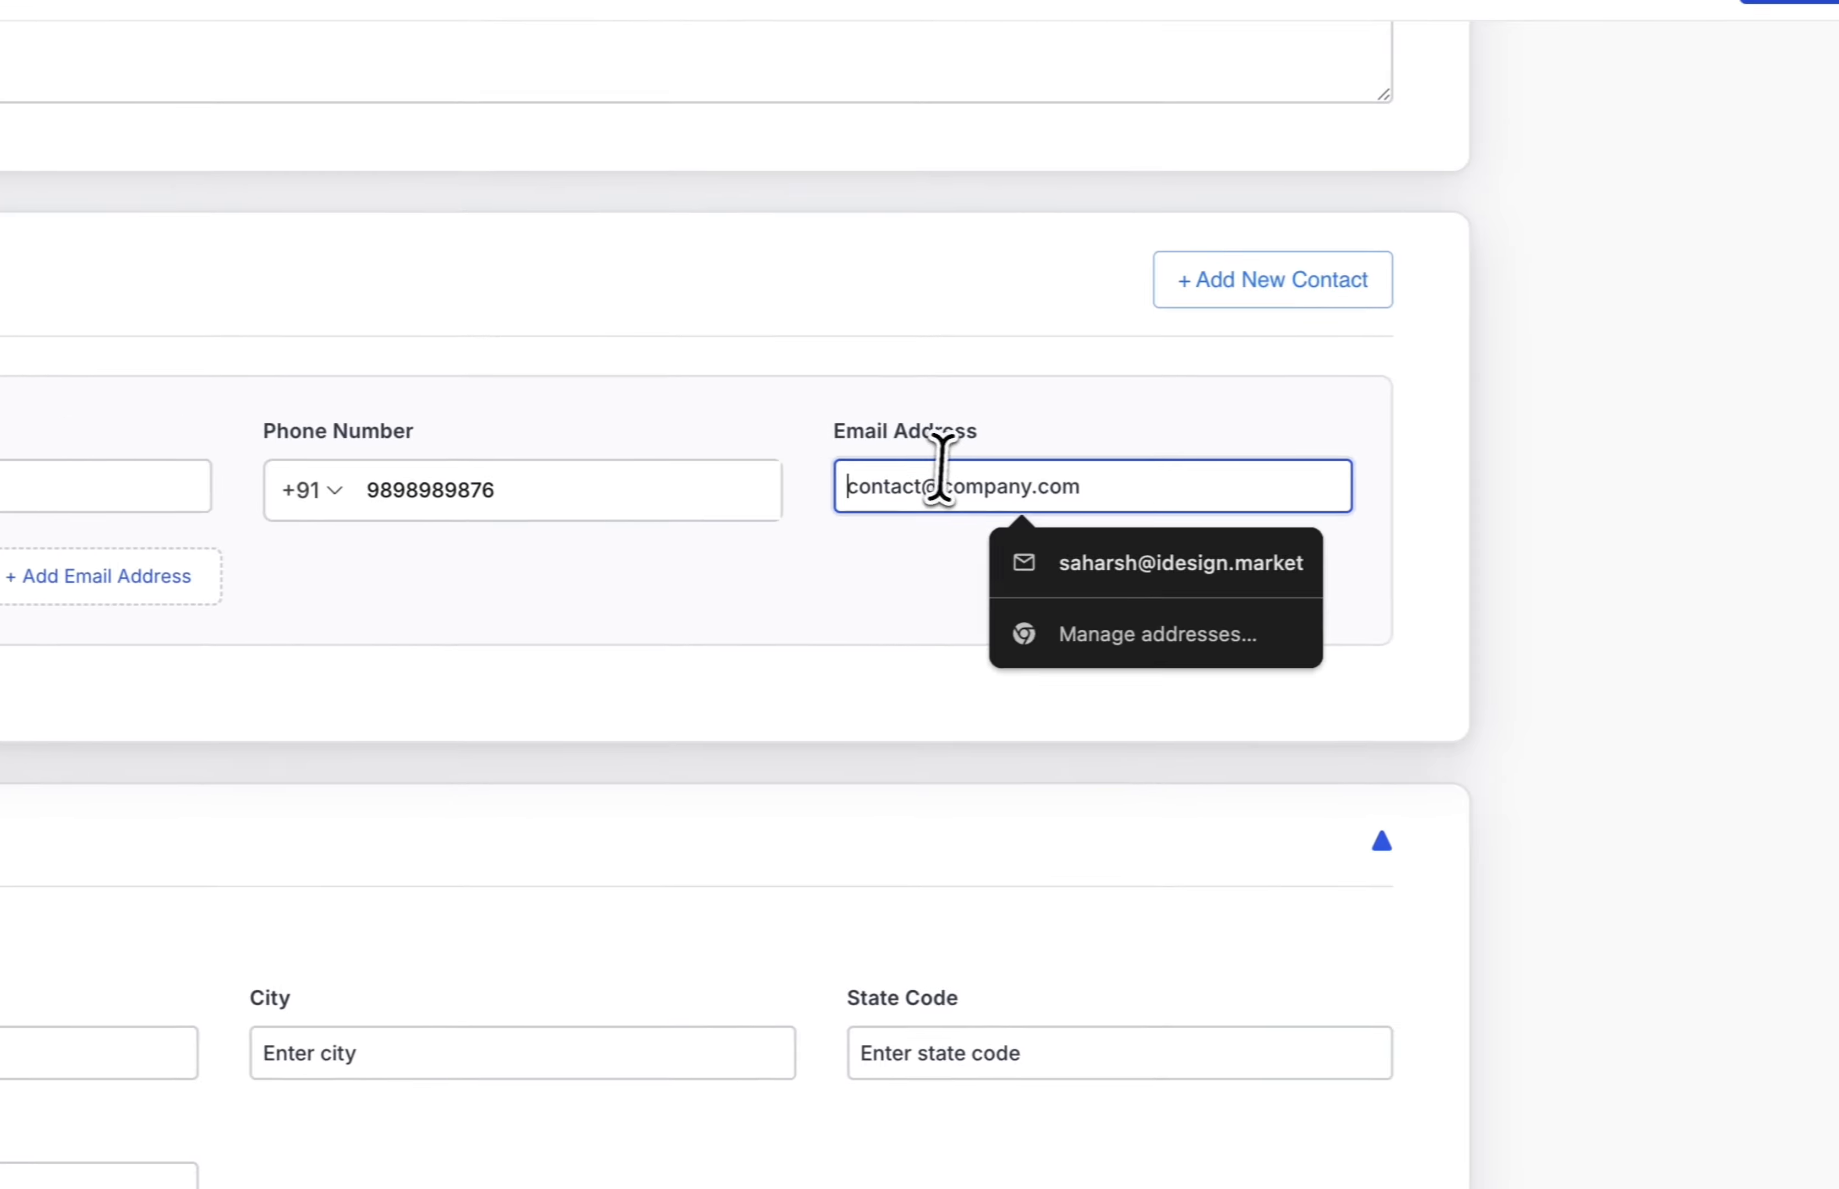
{"action": "type", "text": "contact@"}
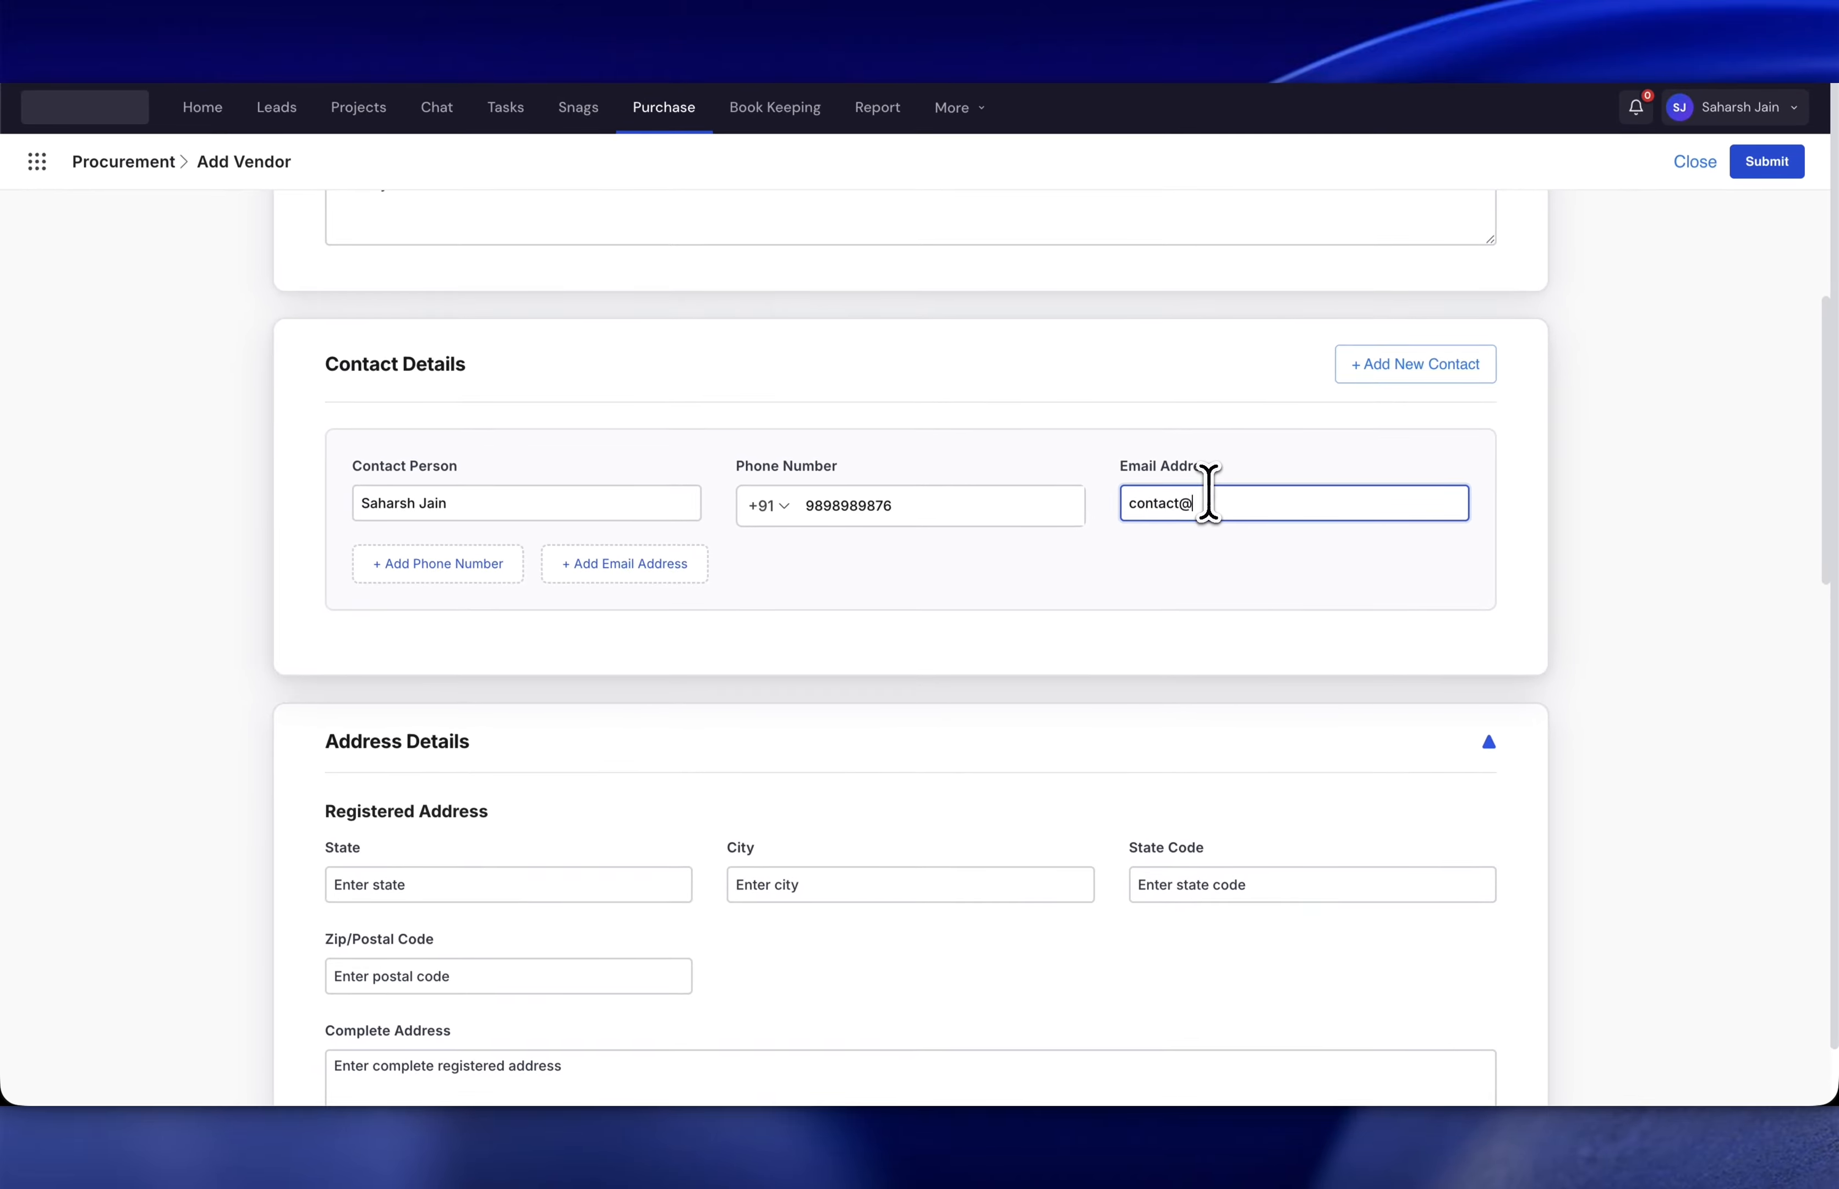
{"action": "type", "text": "example.com"}
{"action": "left_click", "coordinate": [1121, 638]}
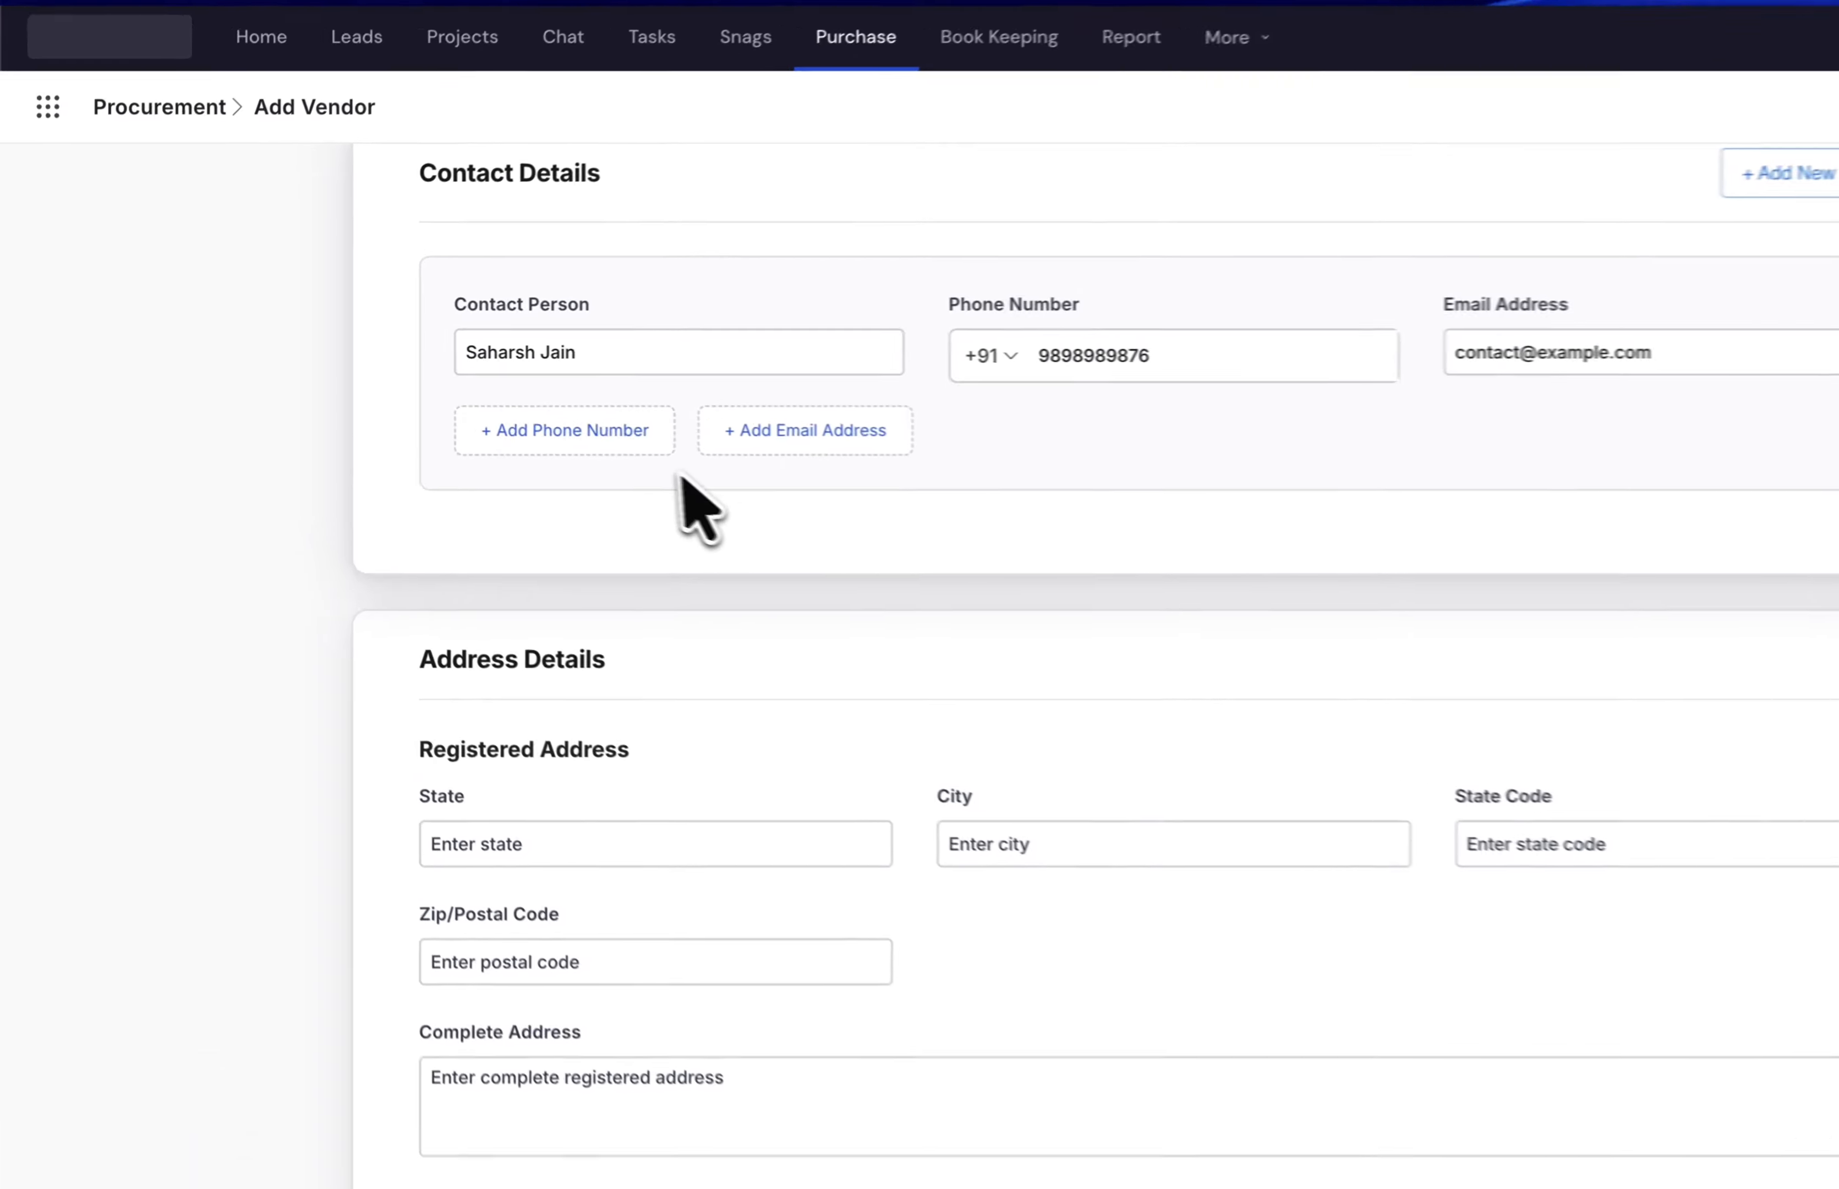
- Add and then remove an extra phone row and a second e-mail for the contact
{"action": "left_click", "coordinate": [595, 436]}
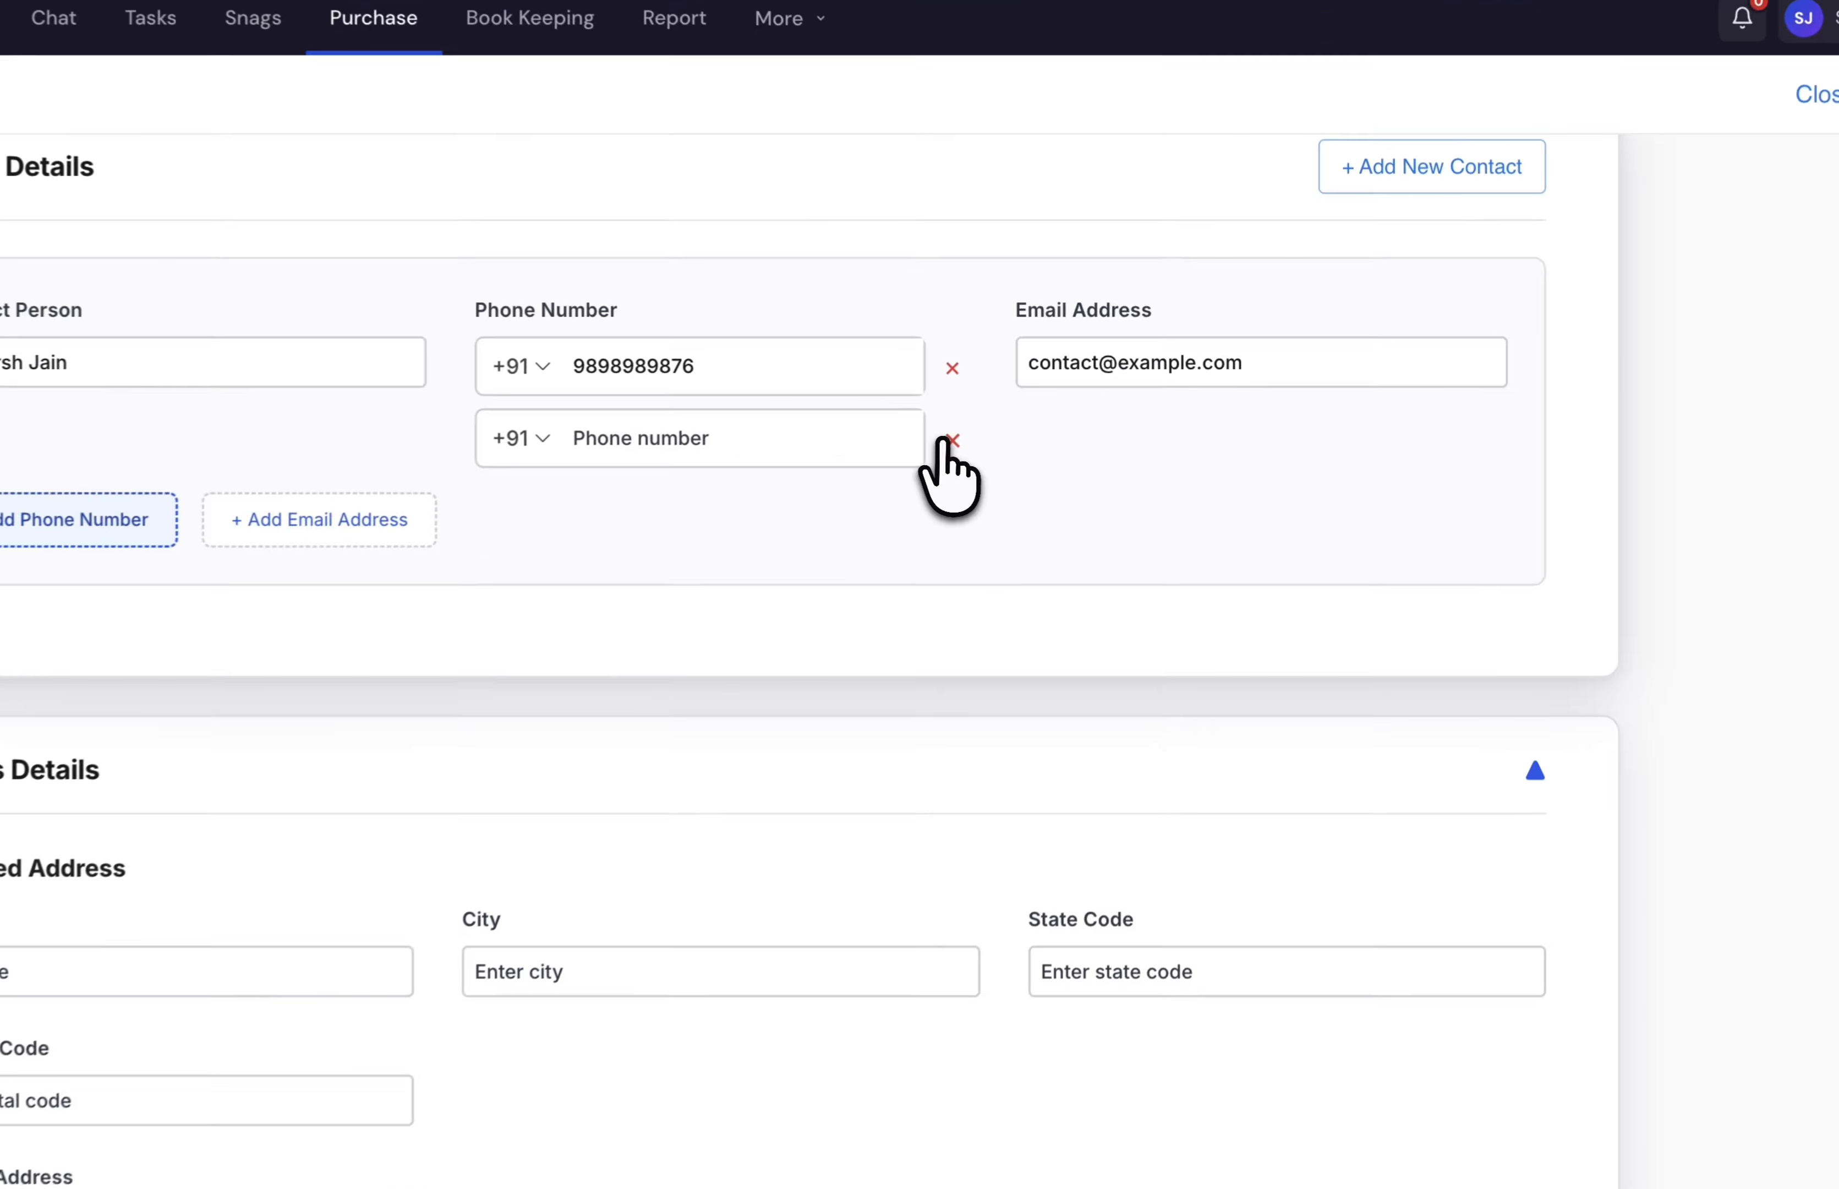
{"action": "left_click", "coordinate": [952, 441]}
{"action": "left_click", "coordinate": [319, 449]}
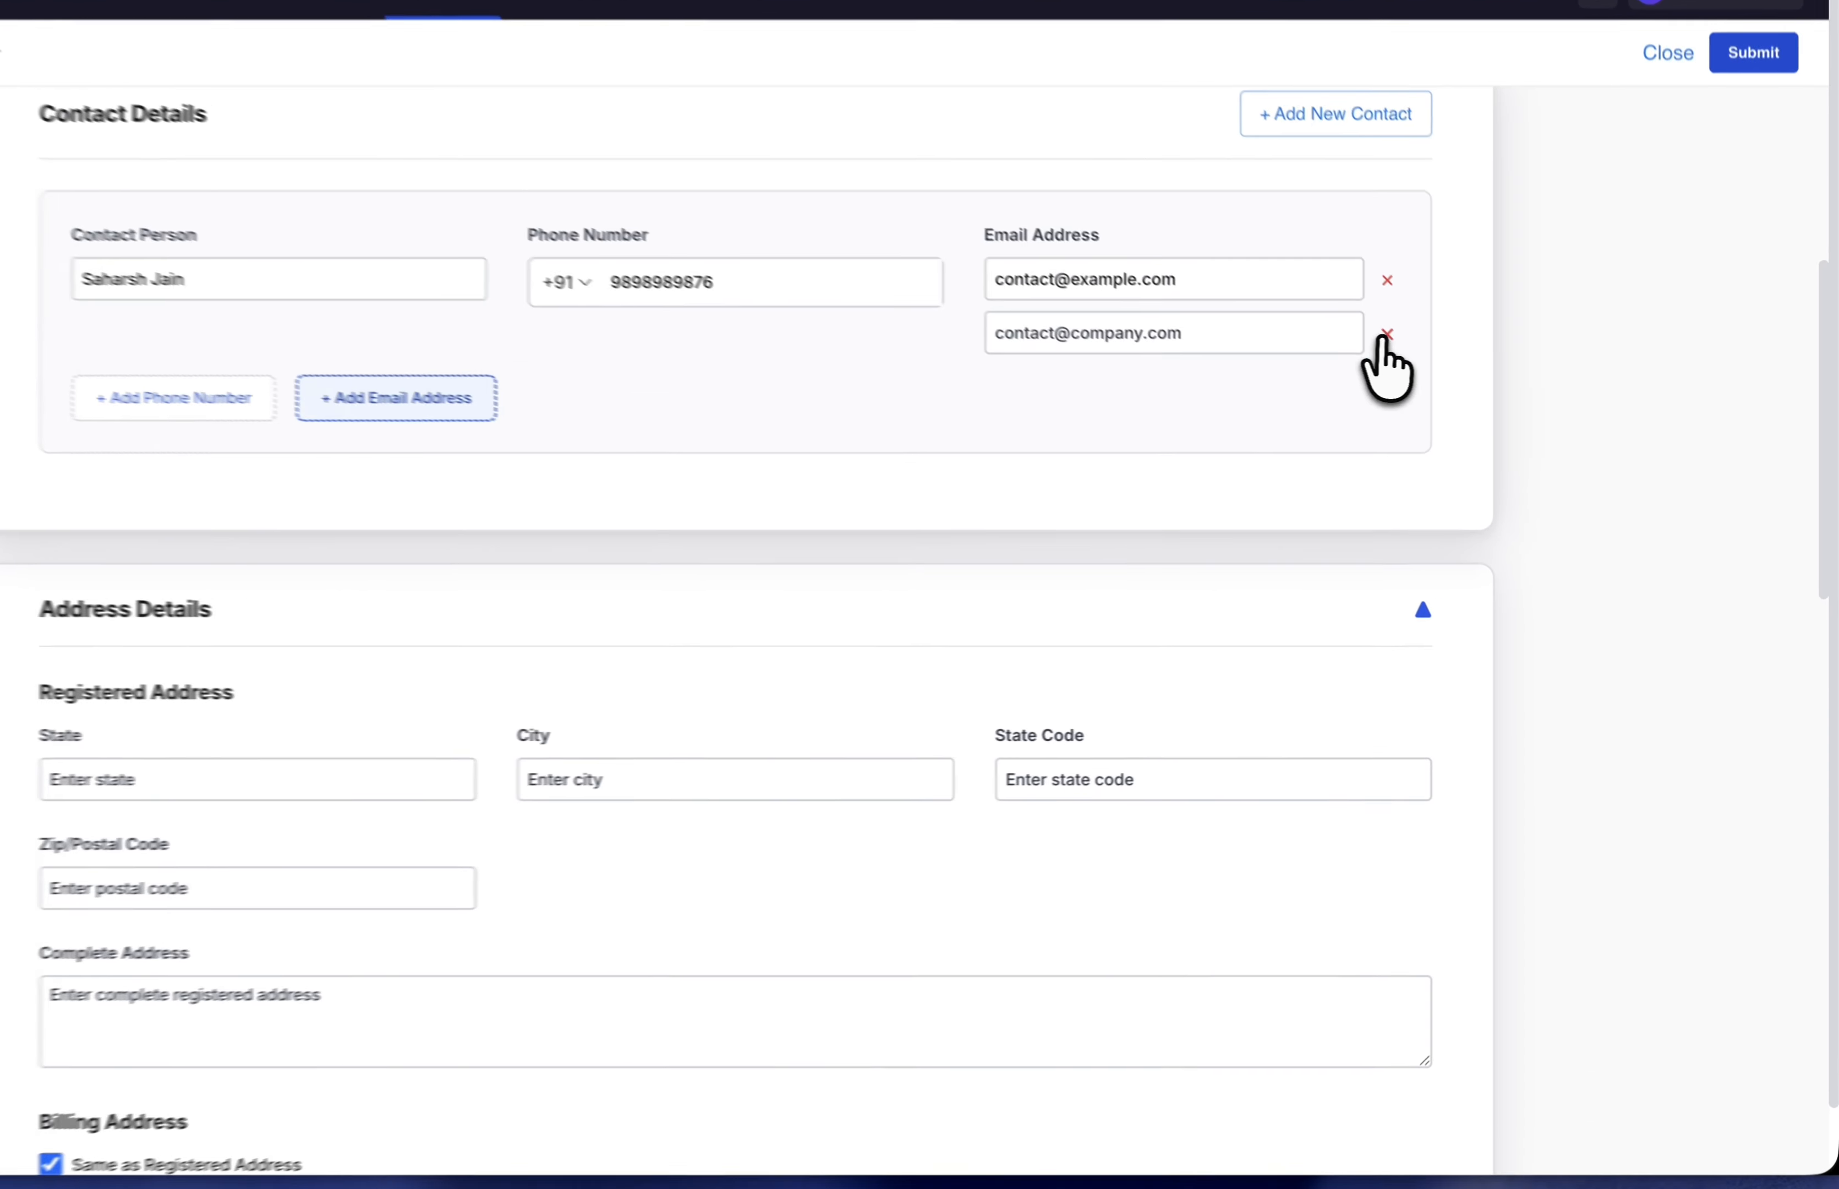
{"action": "left_click", "coordinate": [1387, 335]}
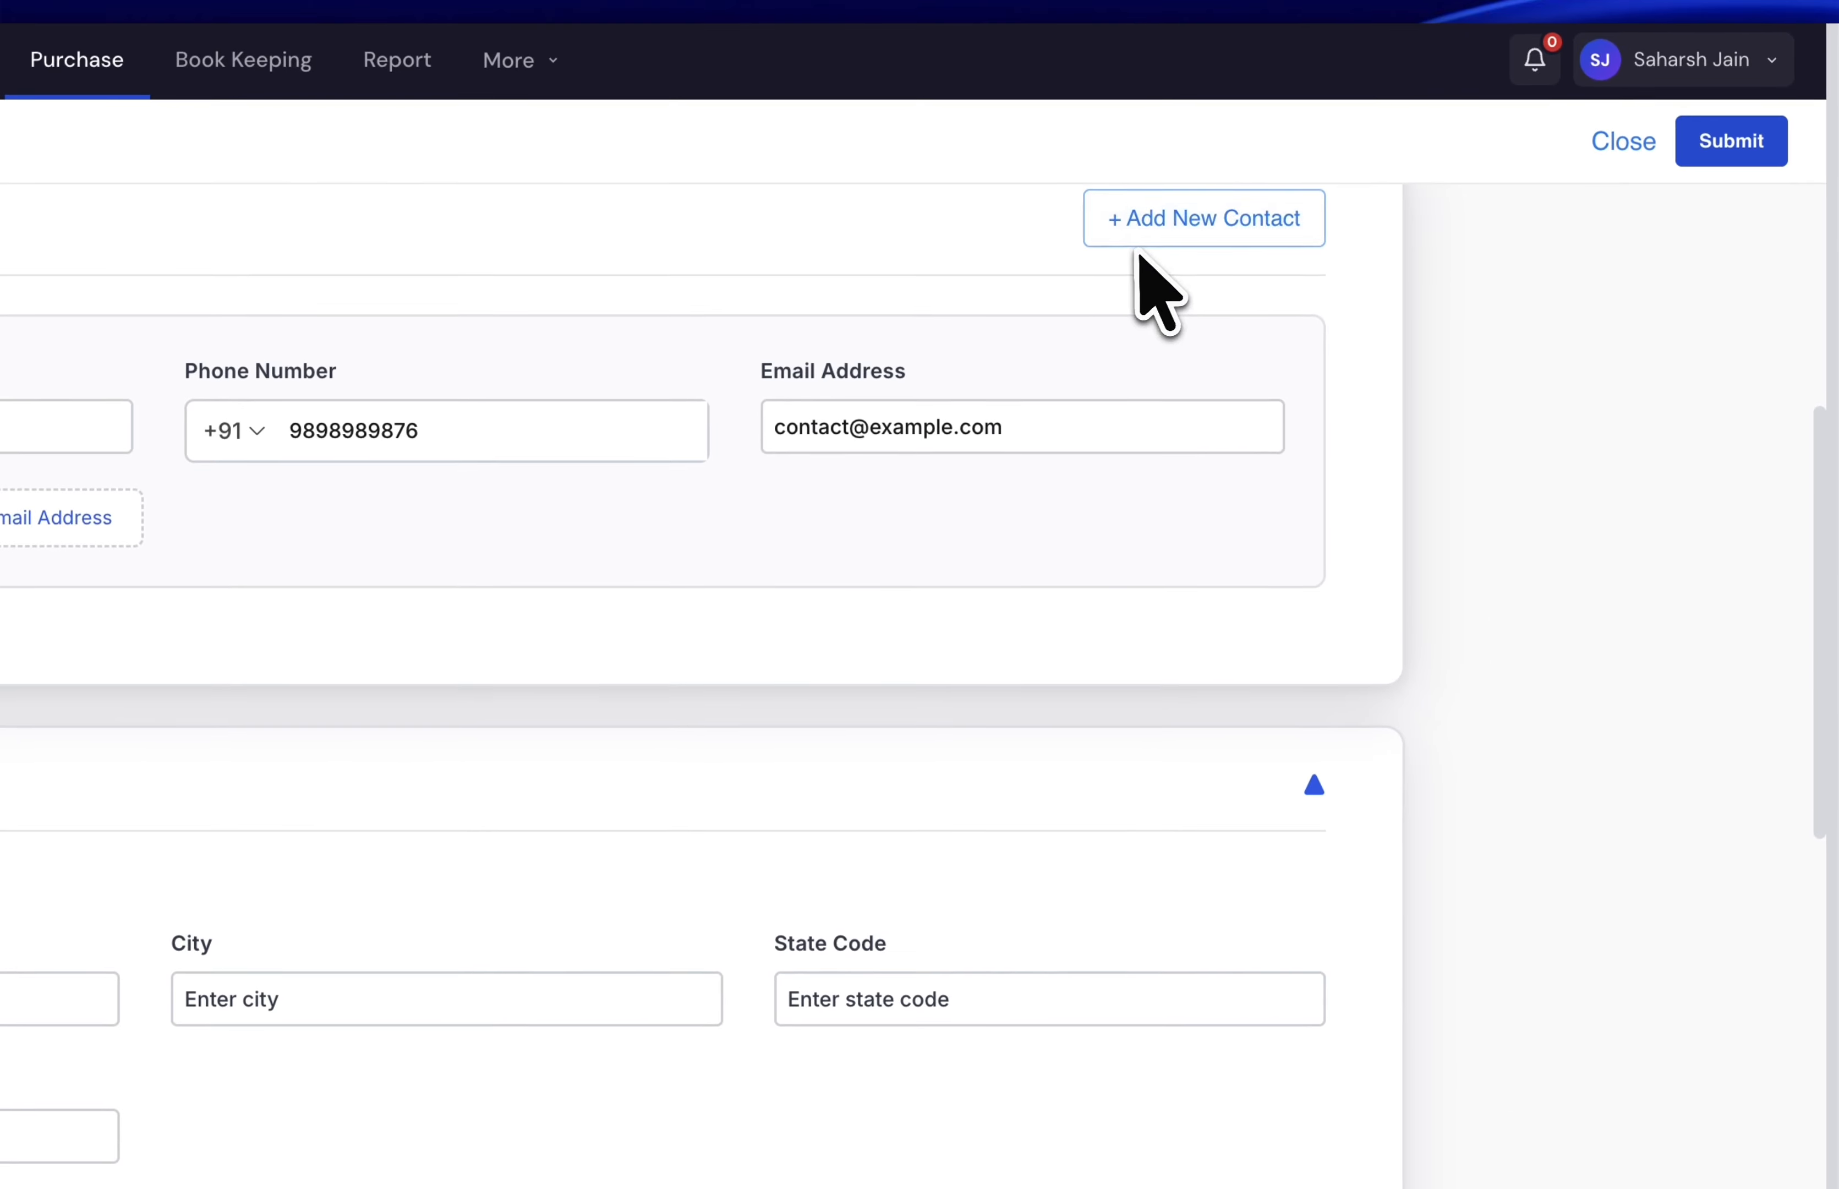
- Add a second contact with a name, then delete that contact card
{"action": "left_click", "coordinate": [1130, 235]}
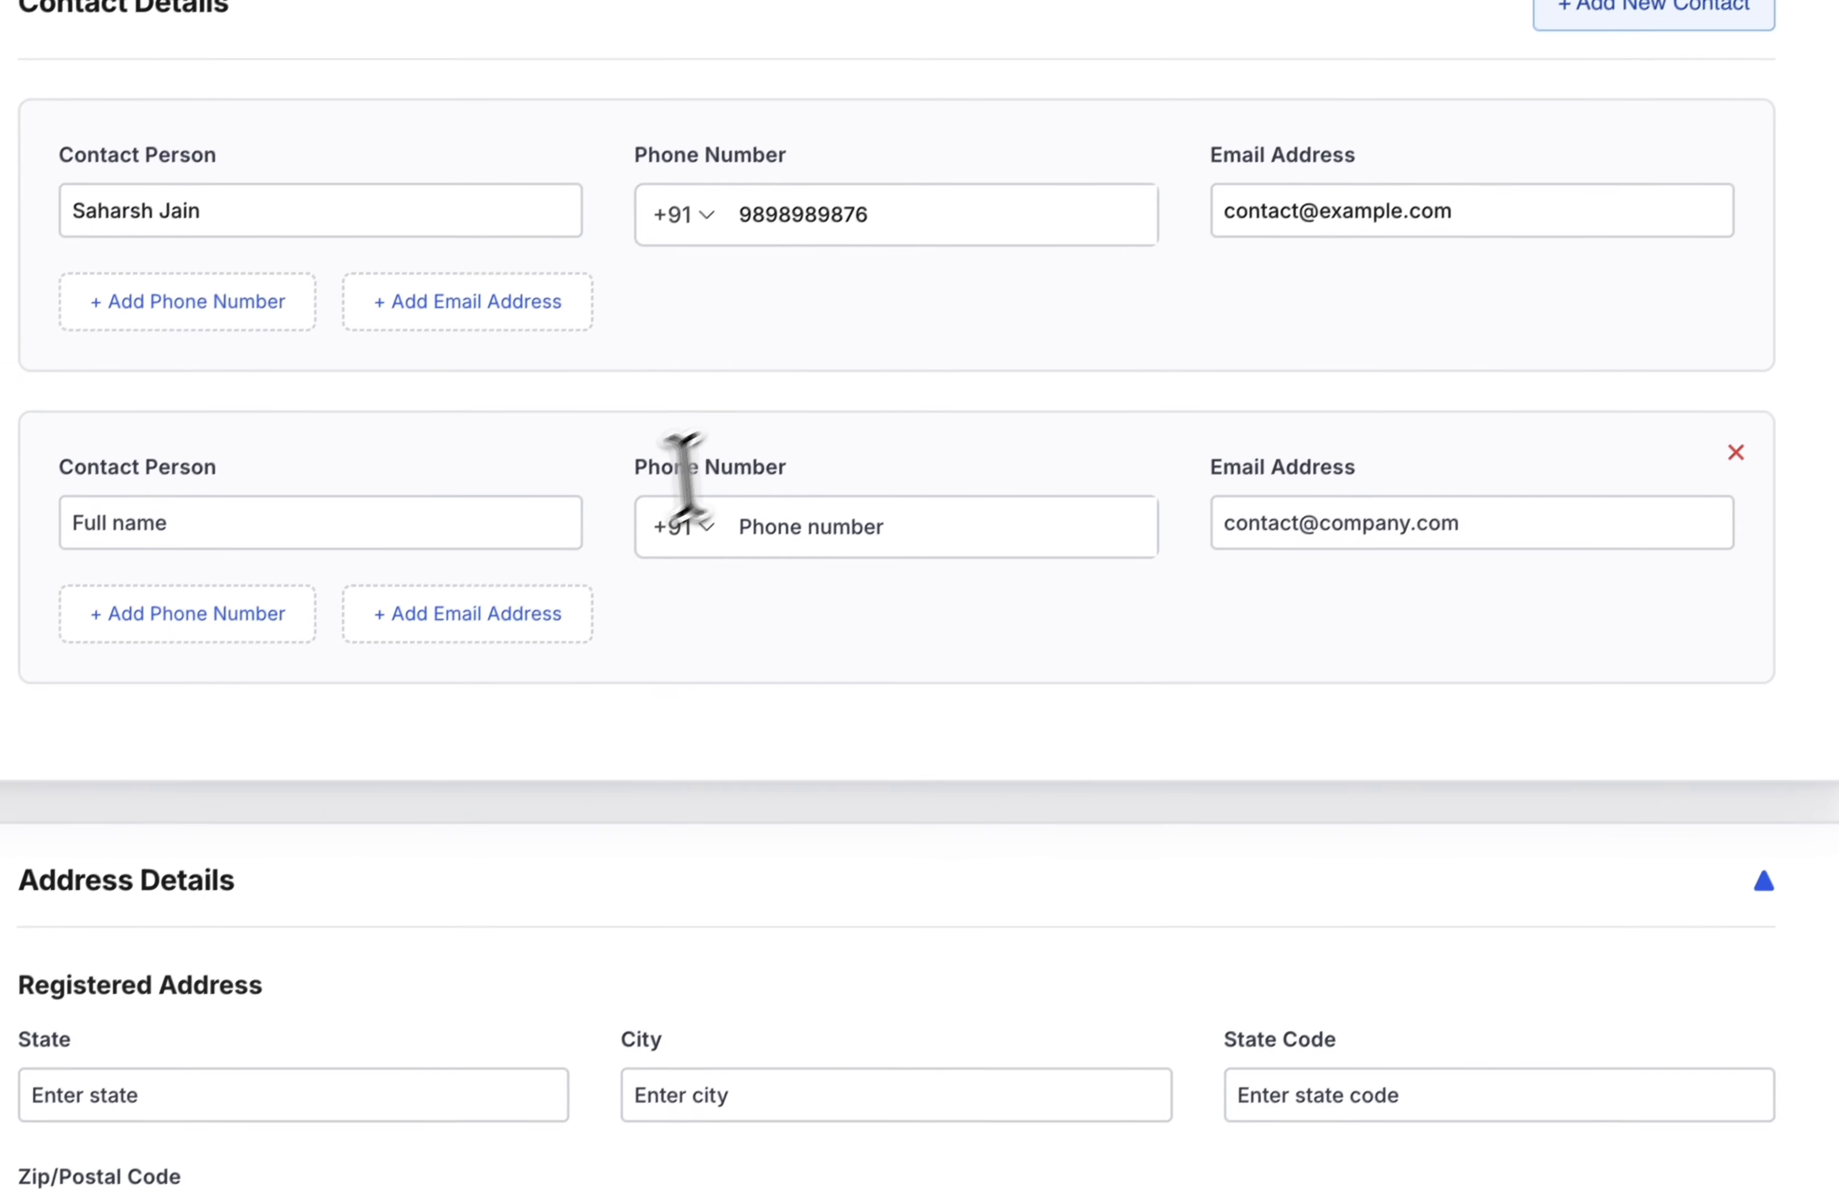
{"action": "left_click", "coordinate": [306, 526]}
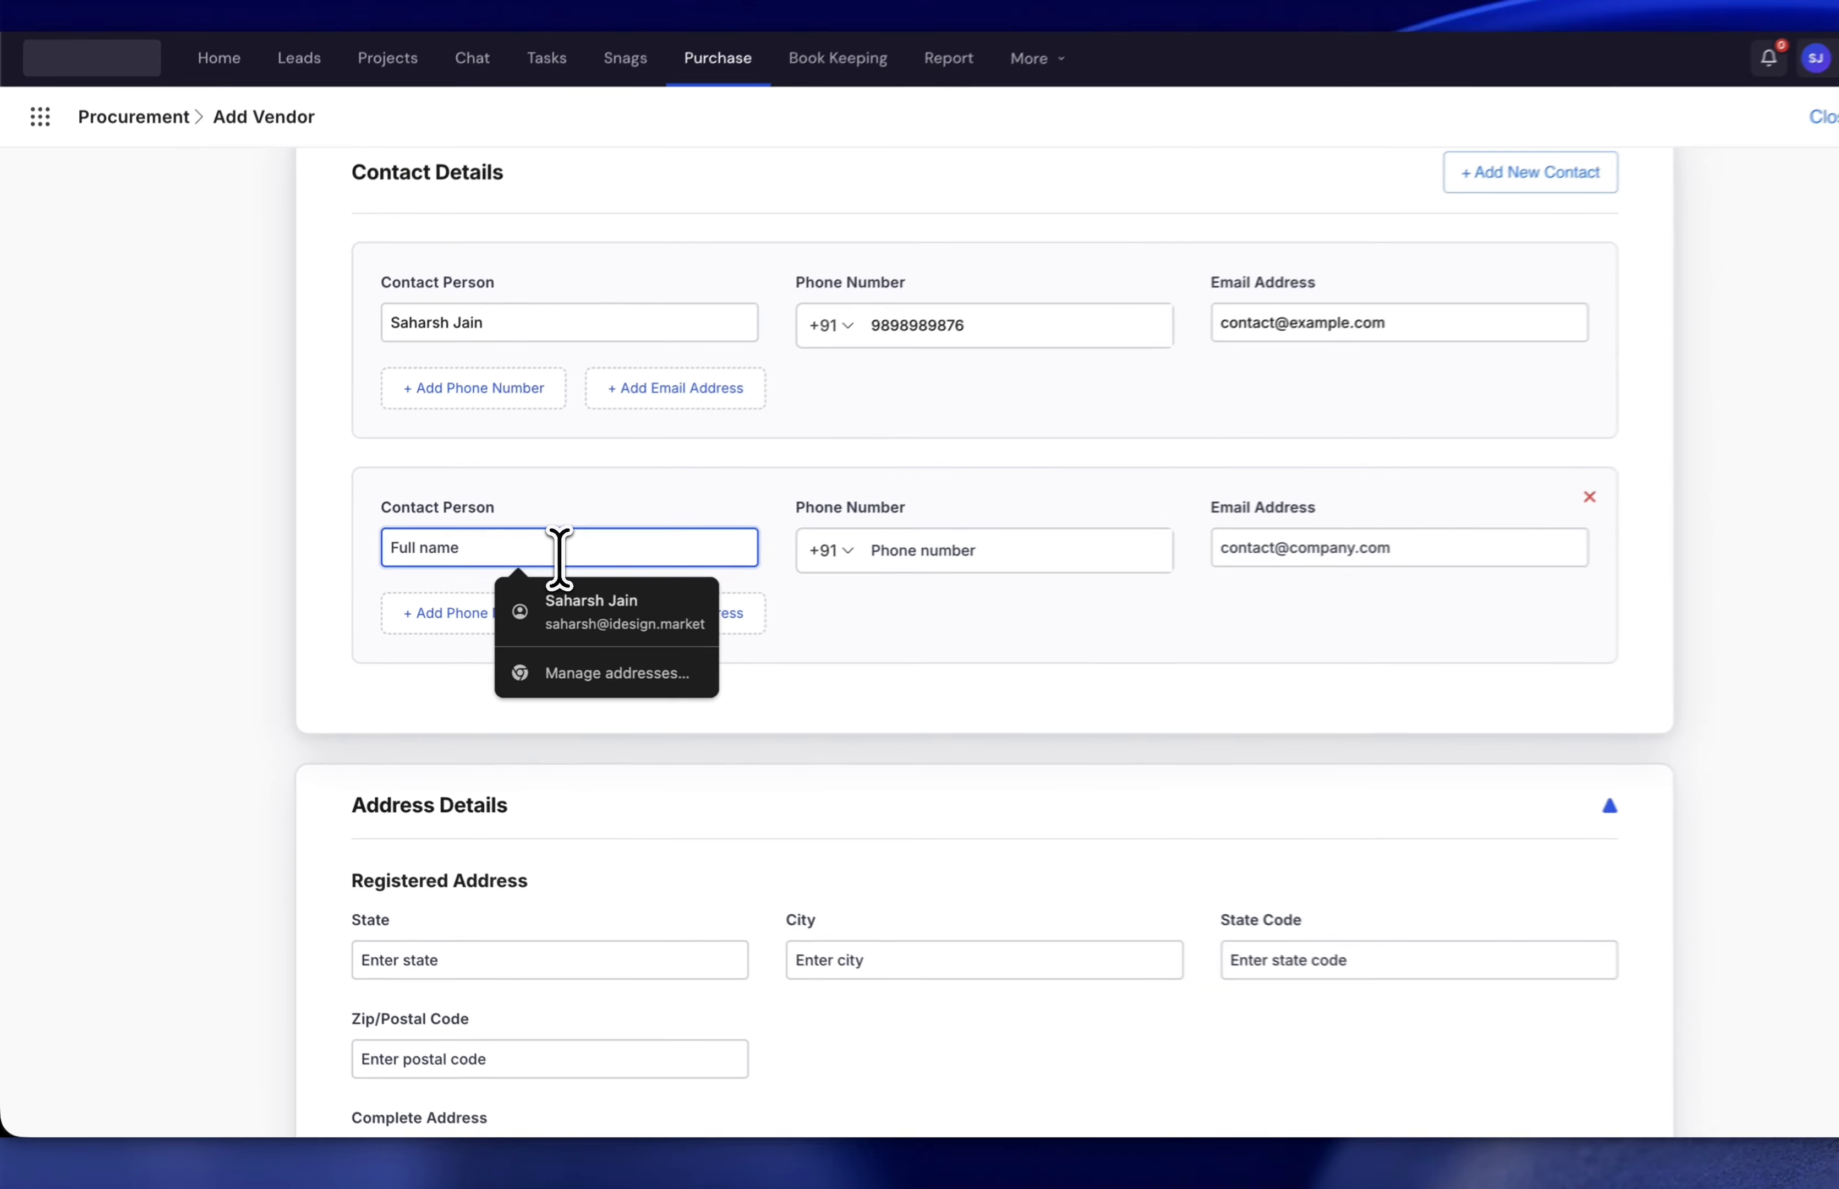
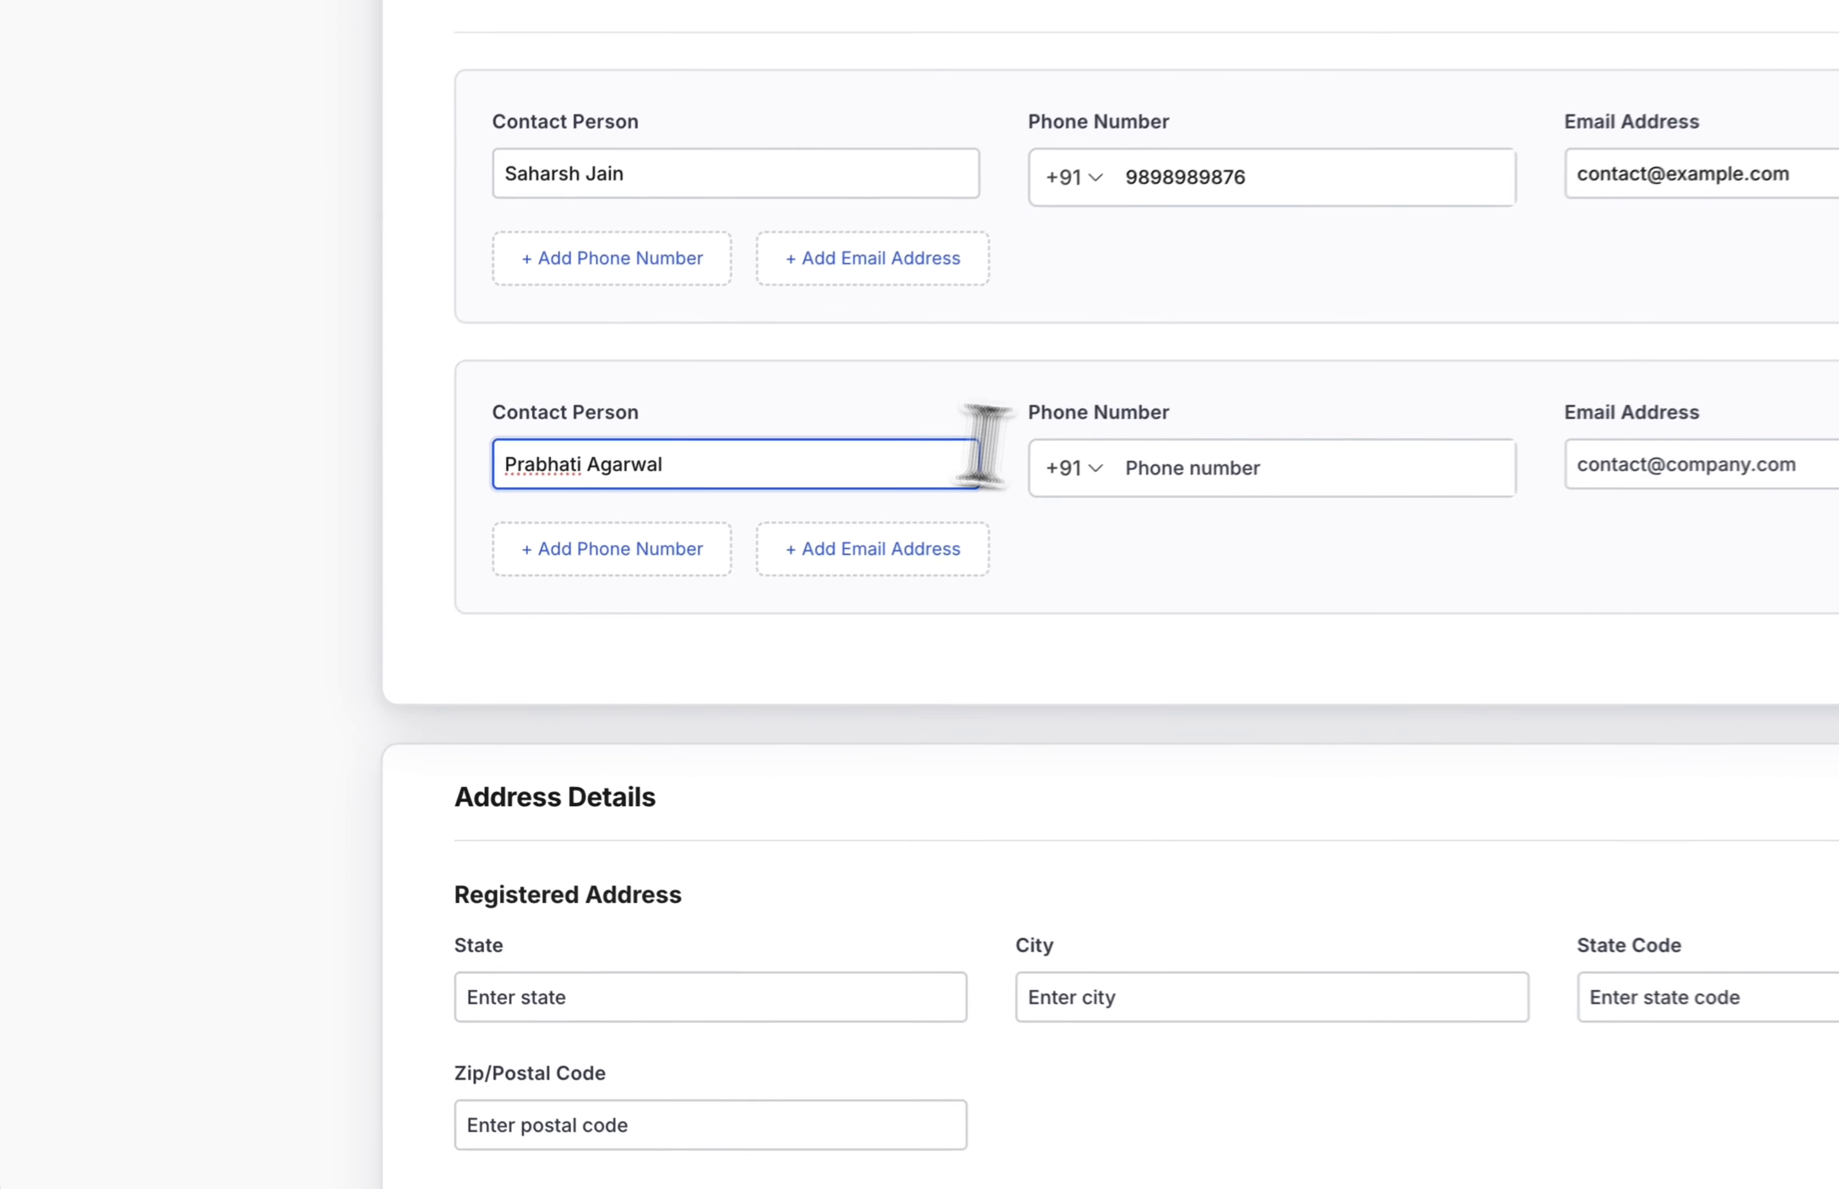
{"action": "left_click", "coordinate": [883, 563]}
{"action": "left_click", "coordinate": [1497, 366]}
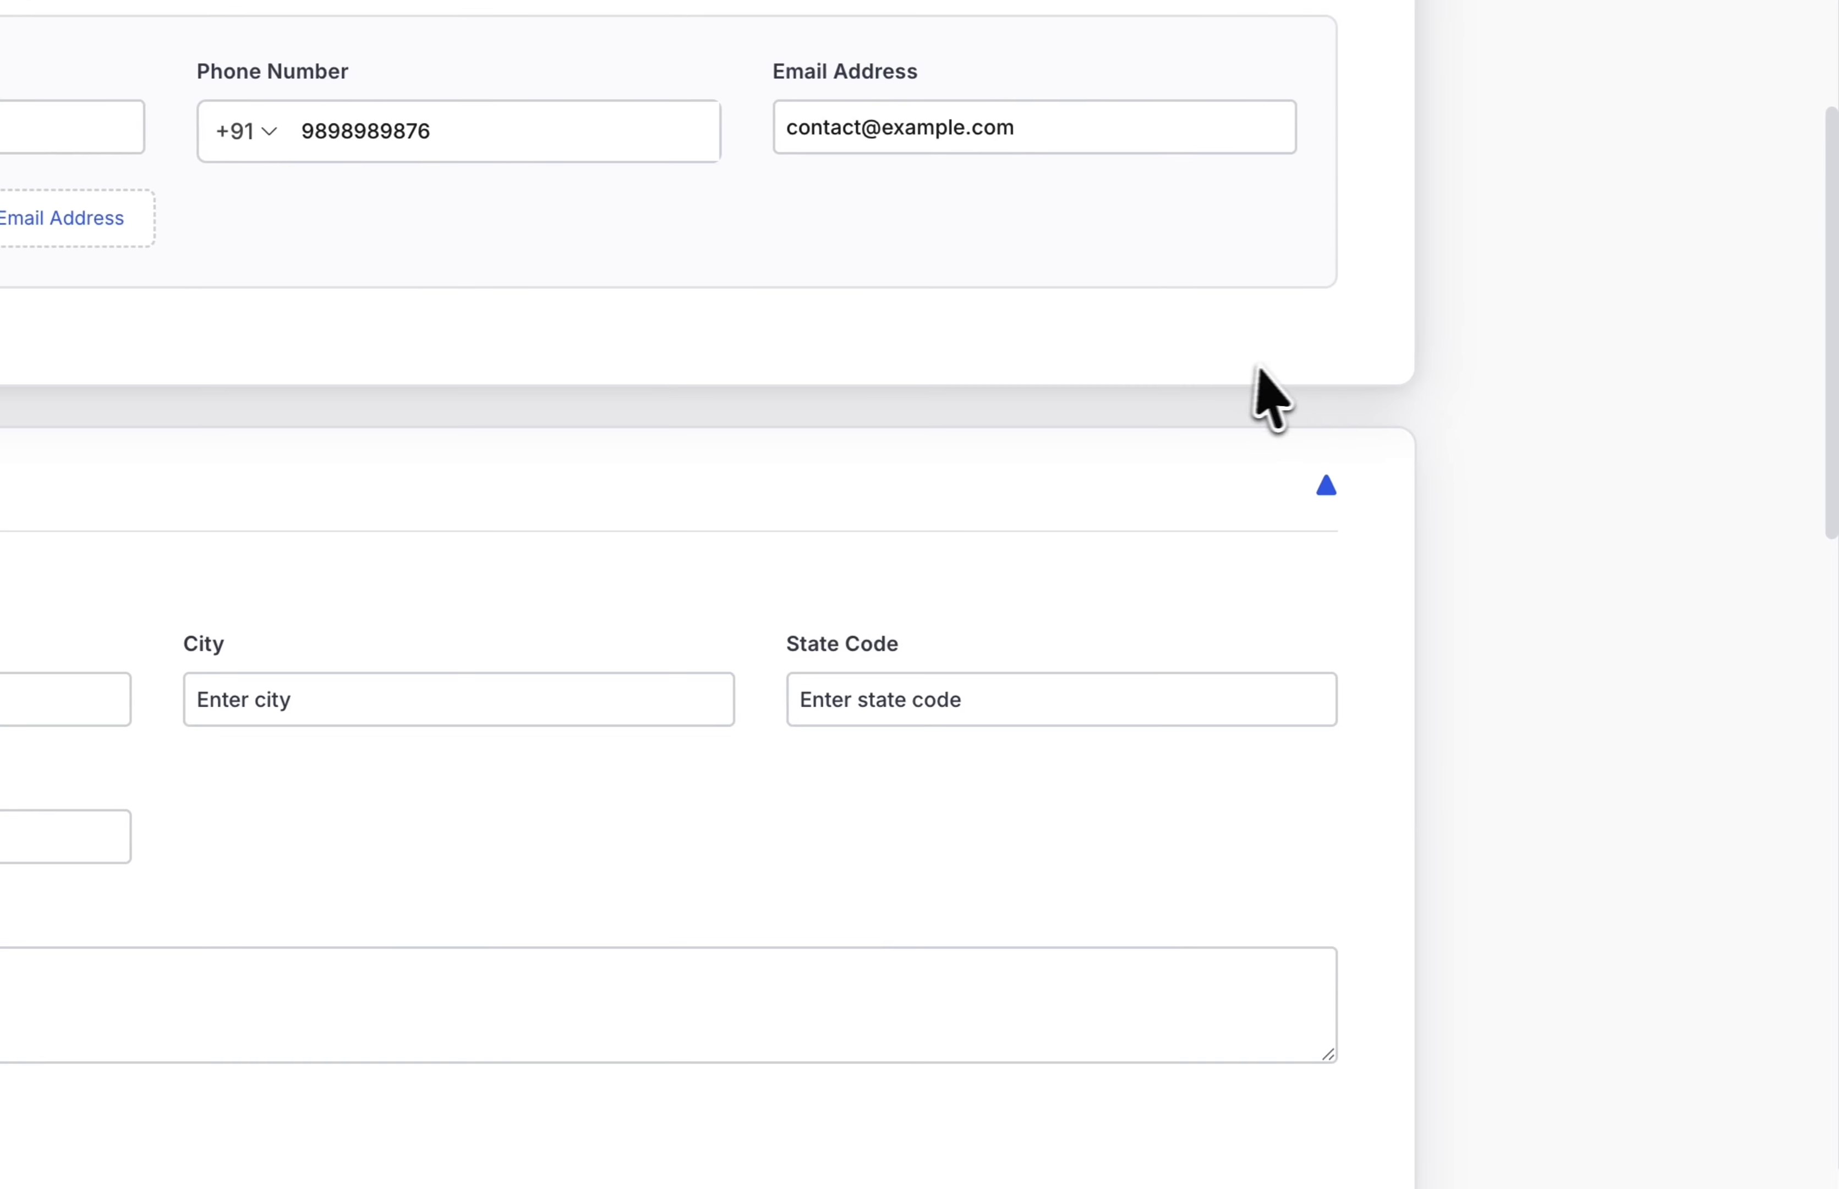
{"action": "scroll", "coordinate": [726, 447], "scroll_direction": "down", "scroll_amount": 3}
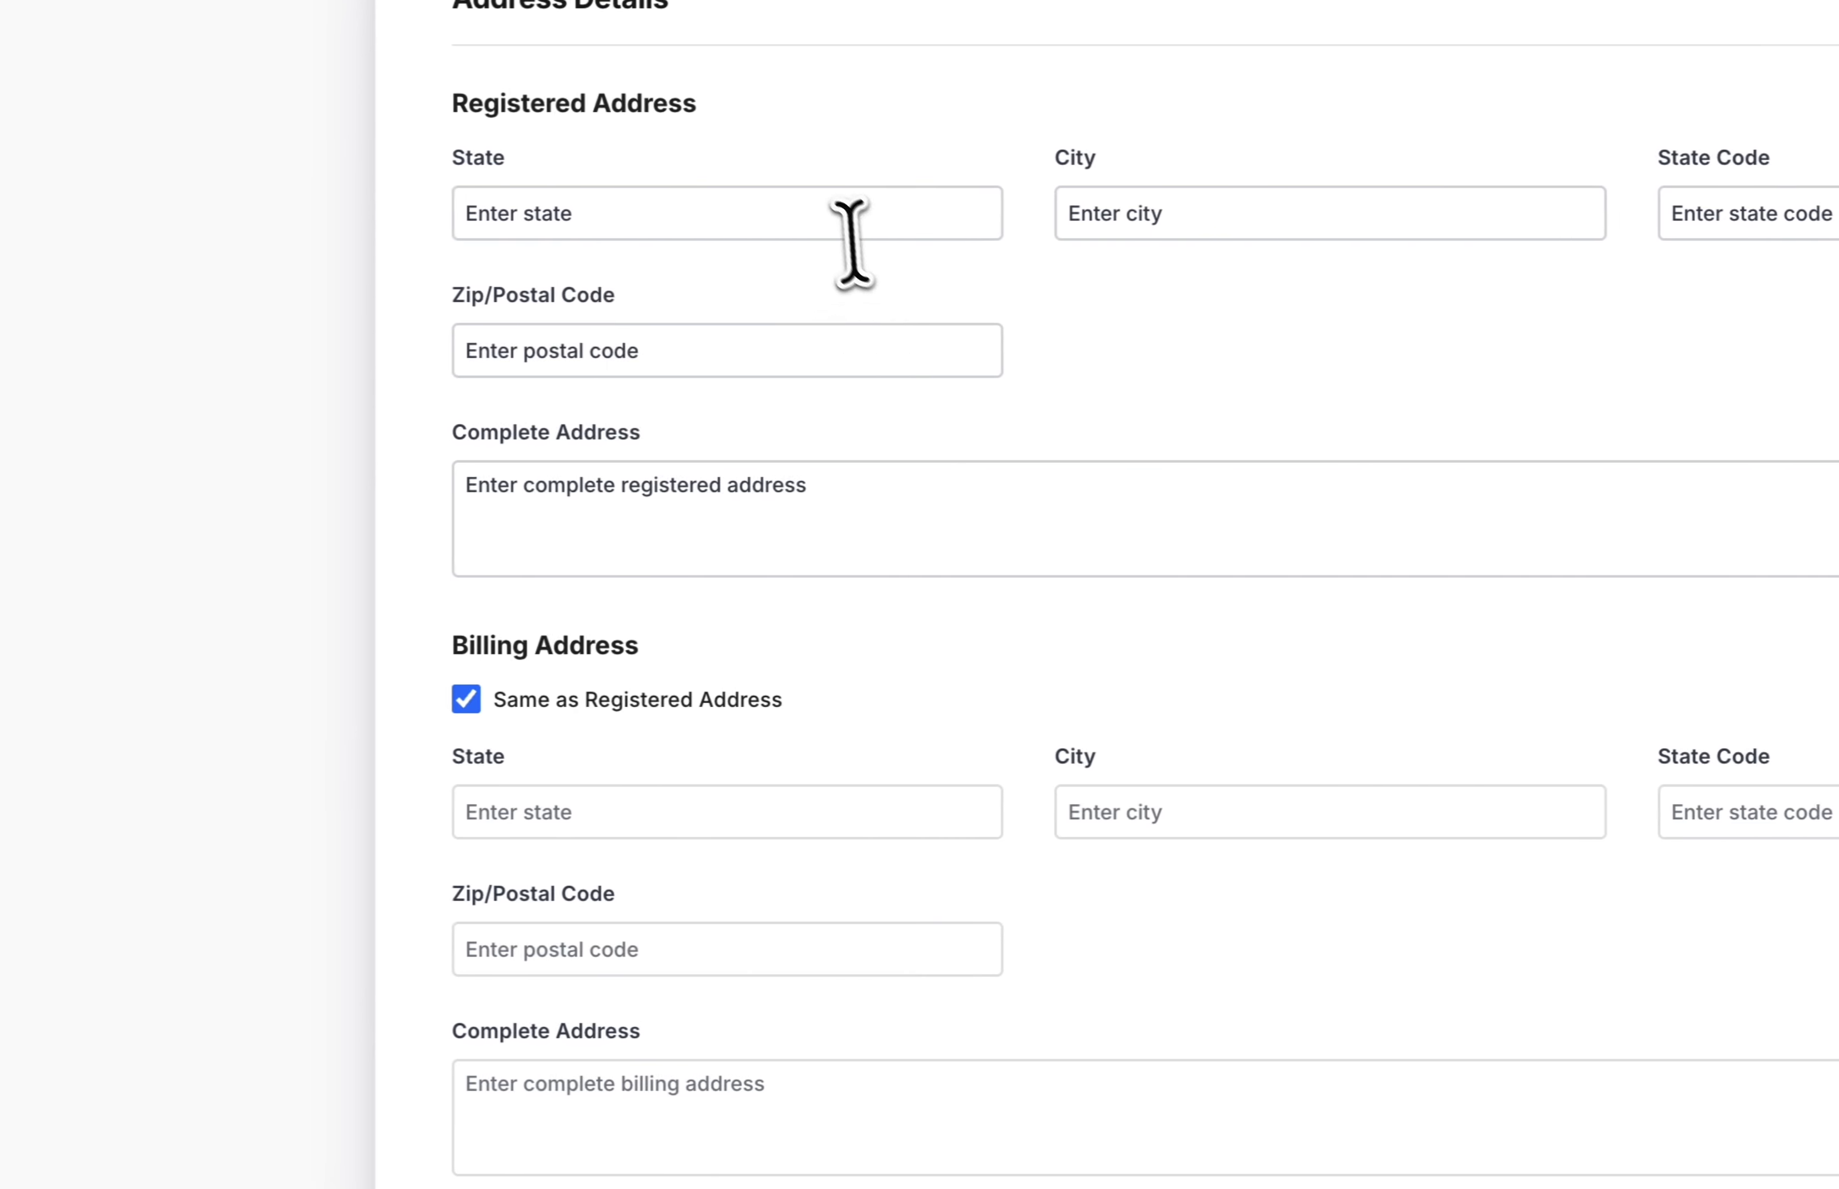
- Fill the registered address's state, city, state code 08 and zip code
{"action": "left_click", "coordinate": [825, 222]}
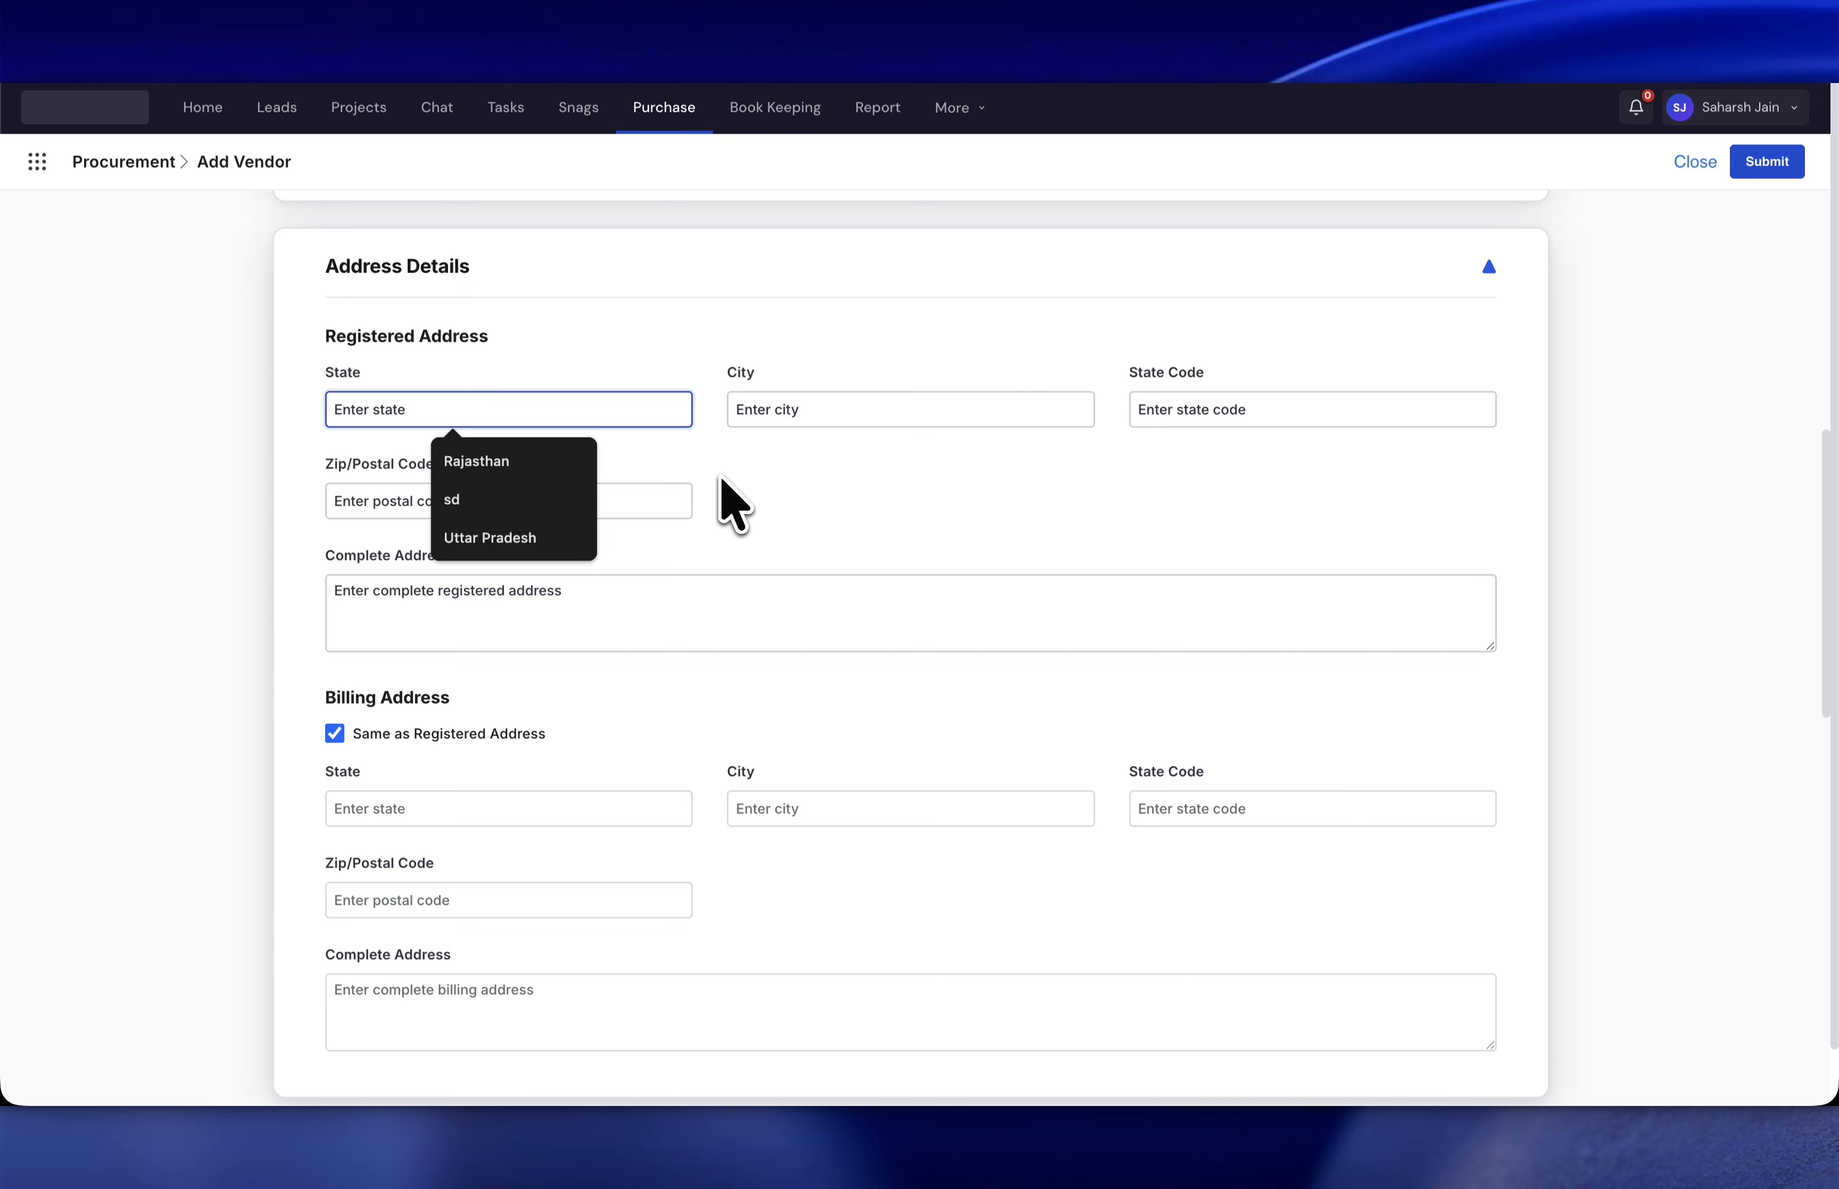
{"action": "type", "text": "Delhi"}
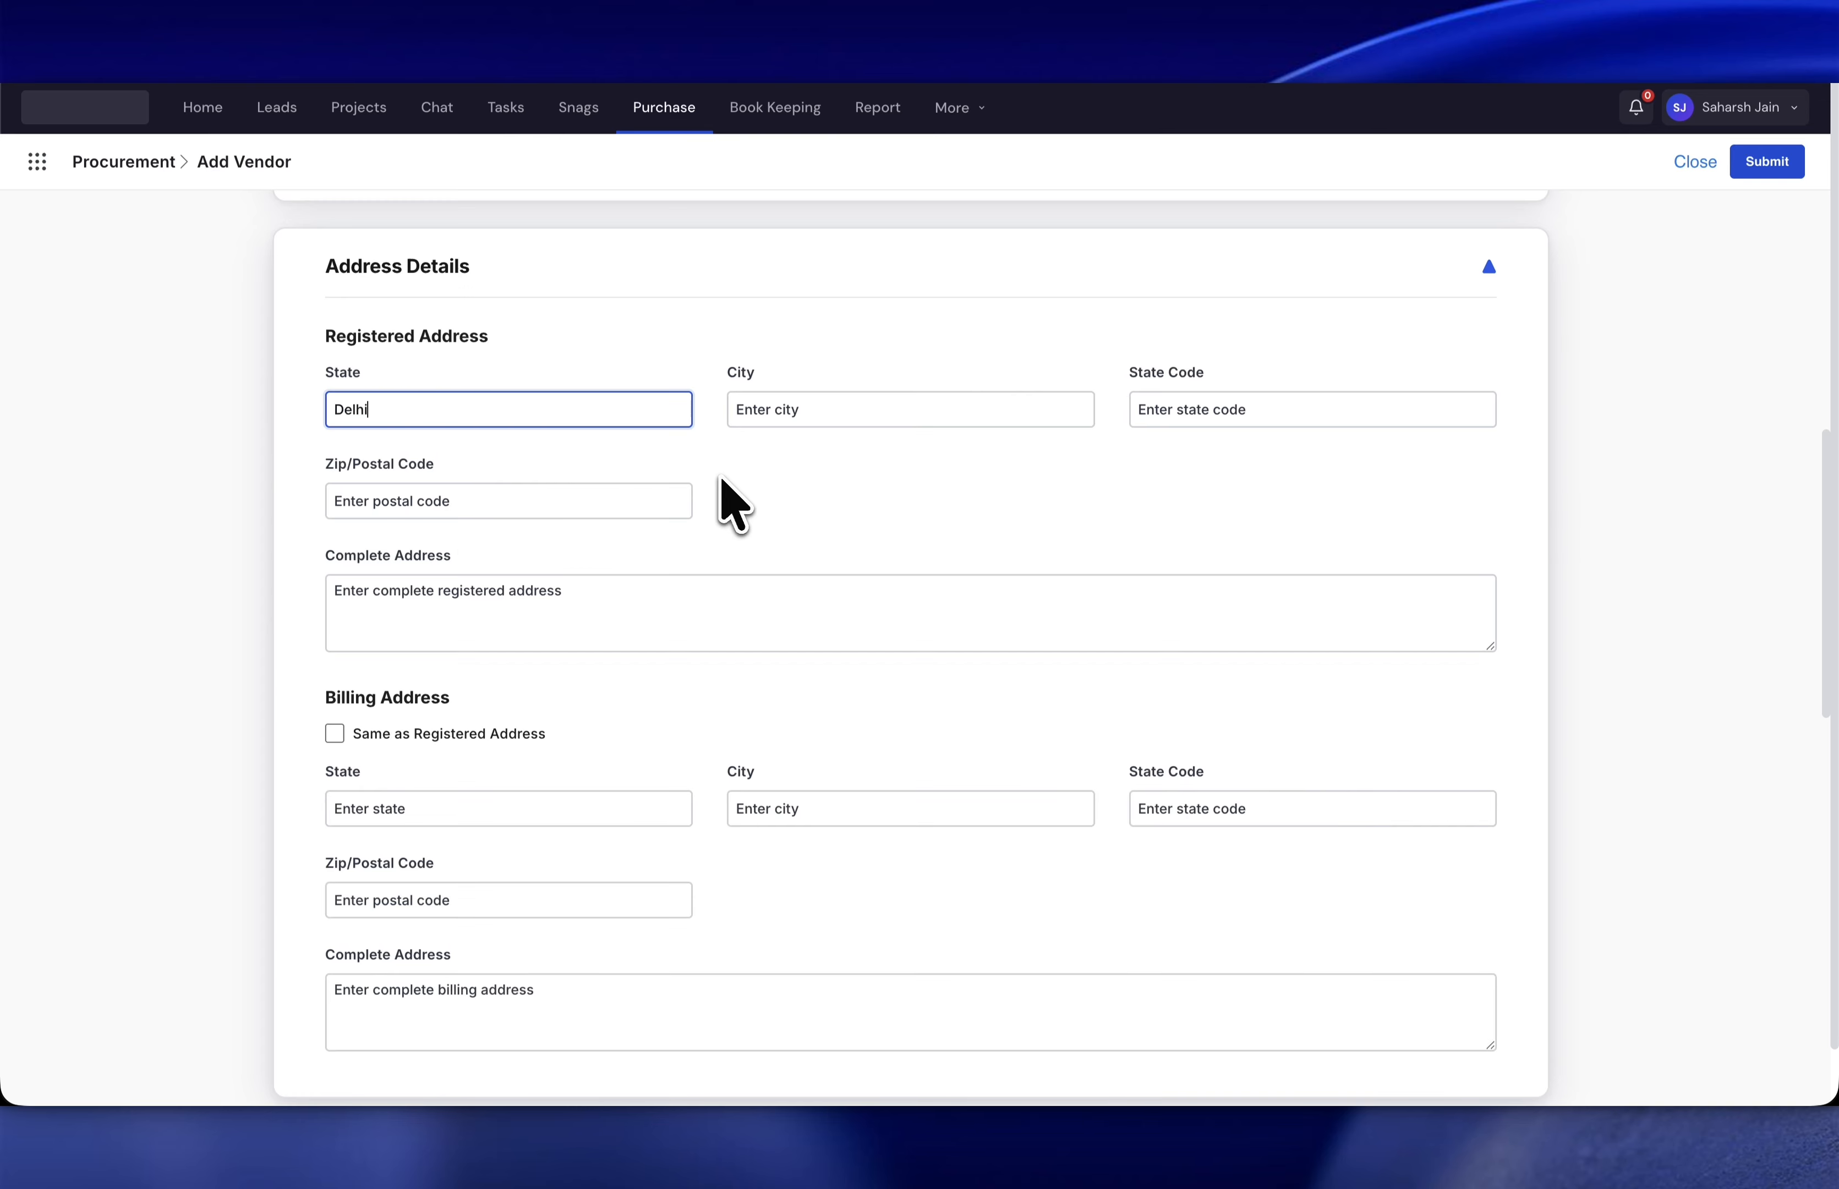
{"action": "key", "text": "Tab"}
{"action": "type", "text": "Delhi"}
{"action": "key", "text": "Tab"}
{"action": "type", "text": "1"}
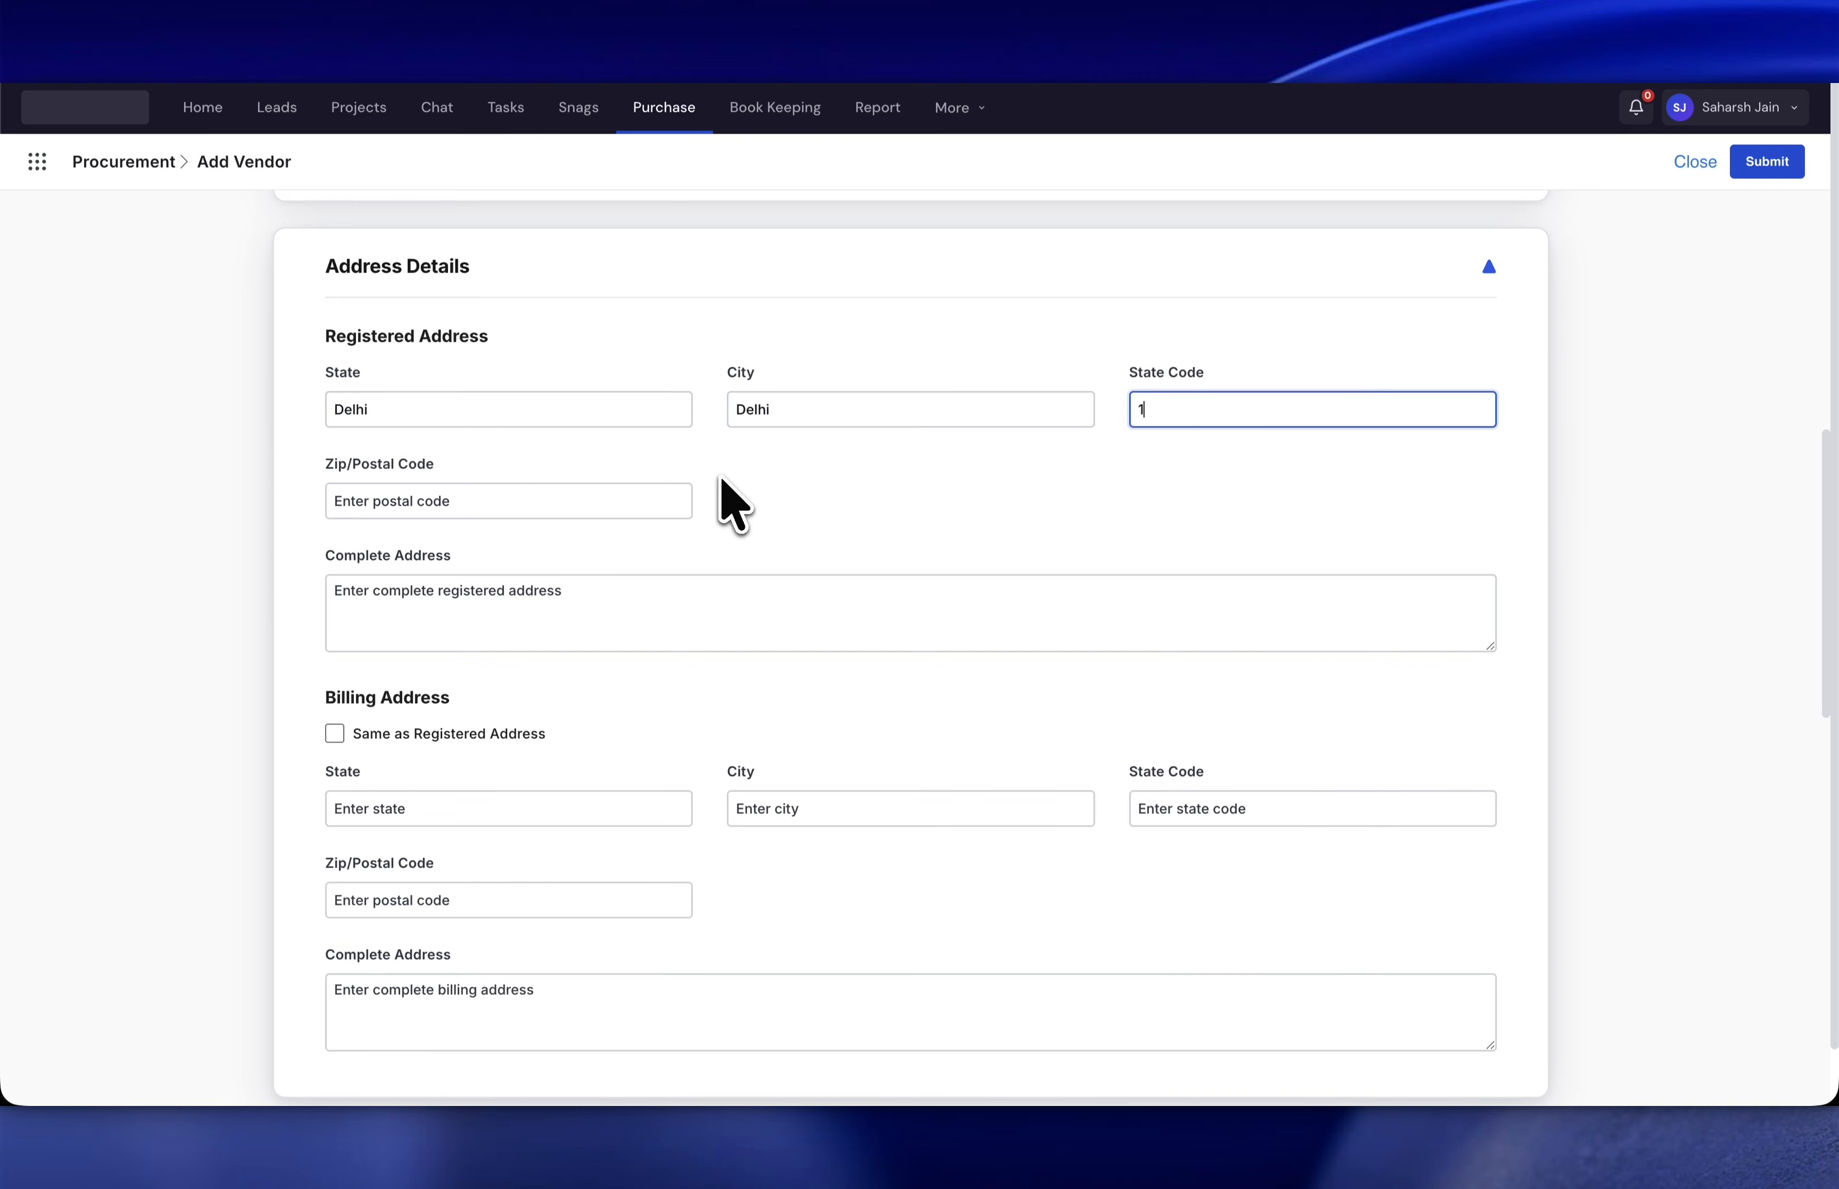
{"action": "type", "text": "10017"}
{"action": "key", "text": "Tab"}
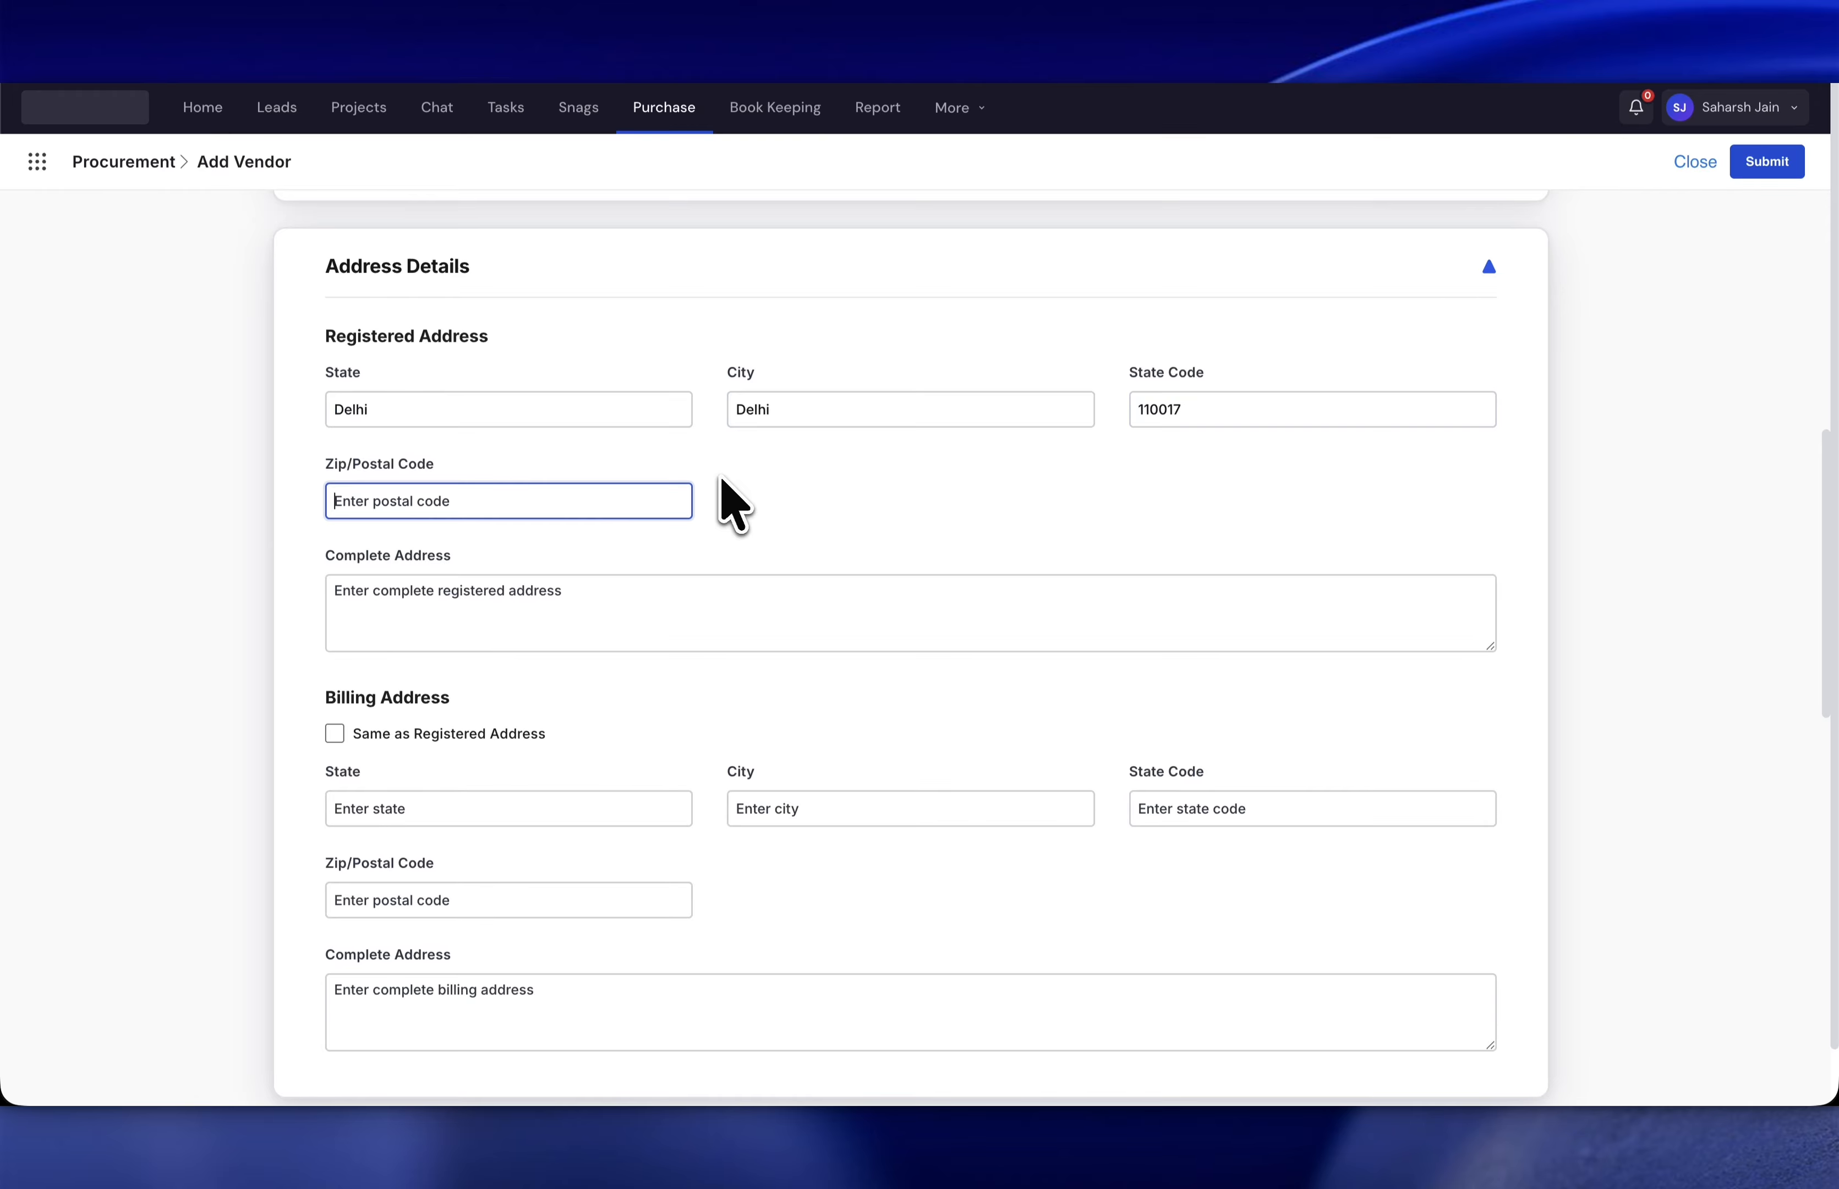
{"action": "key", "text": "shift+Tab"}
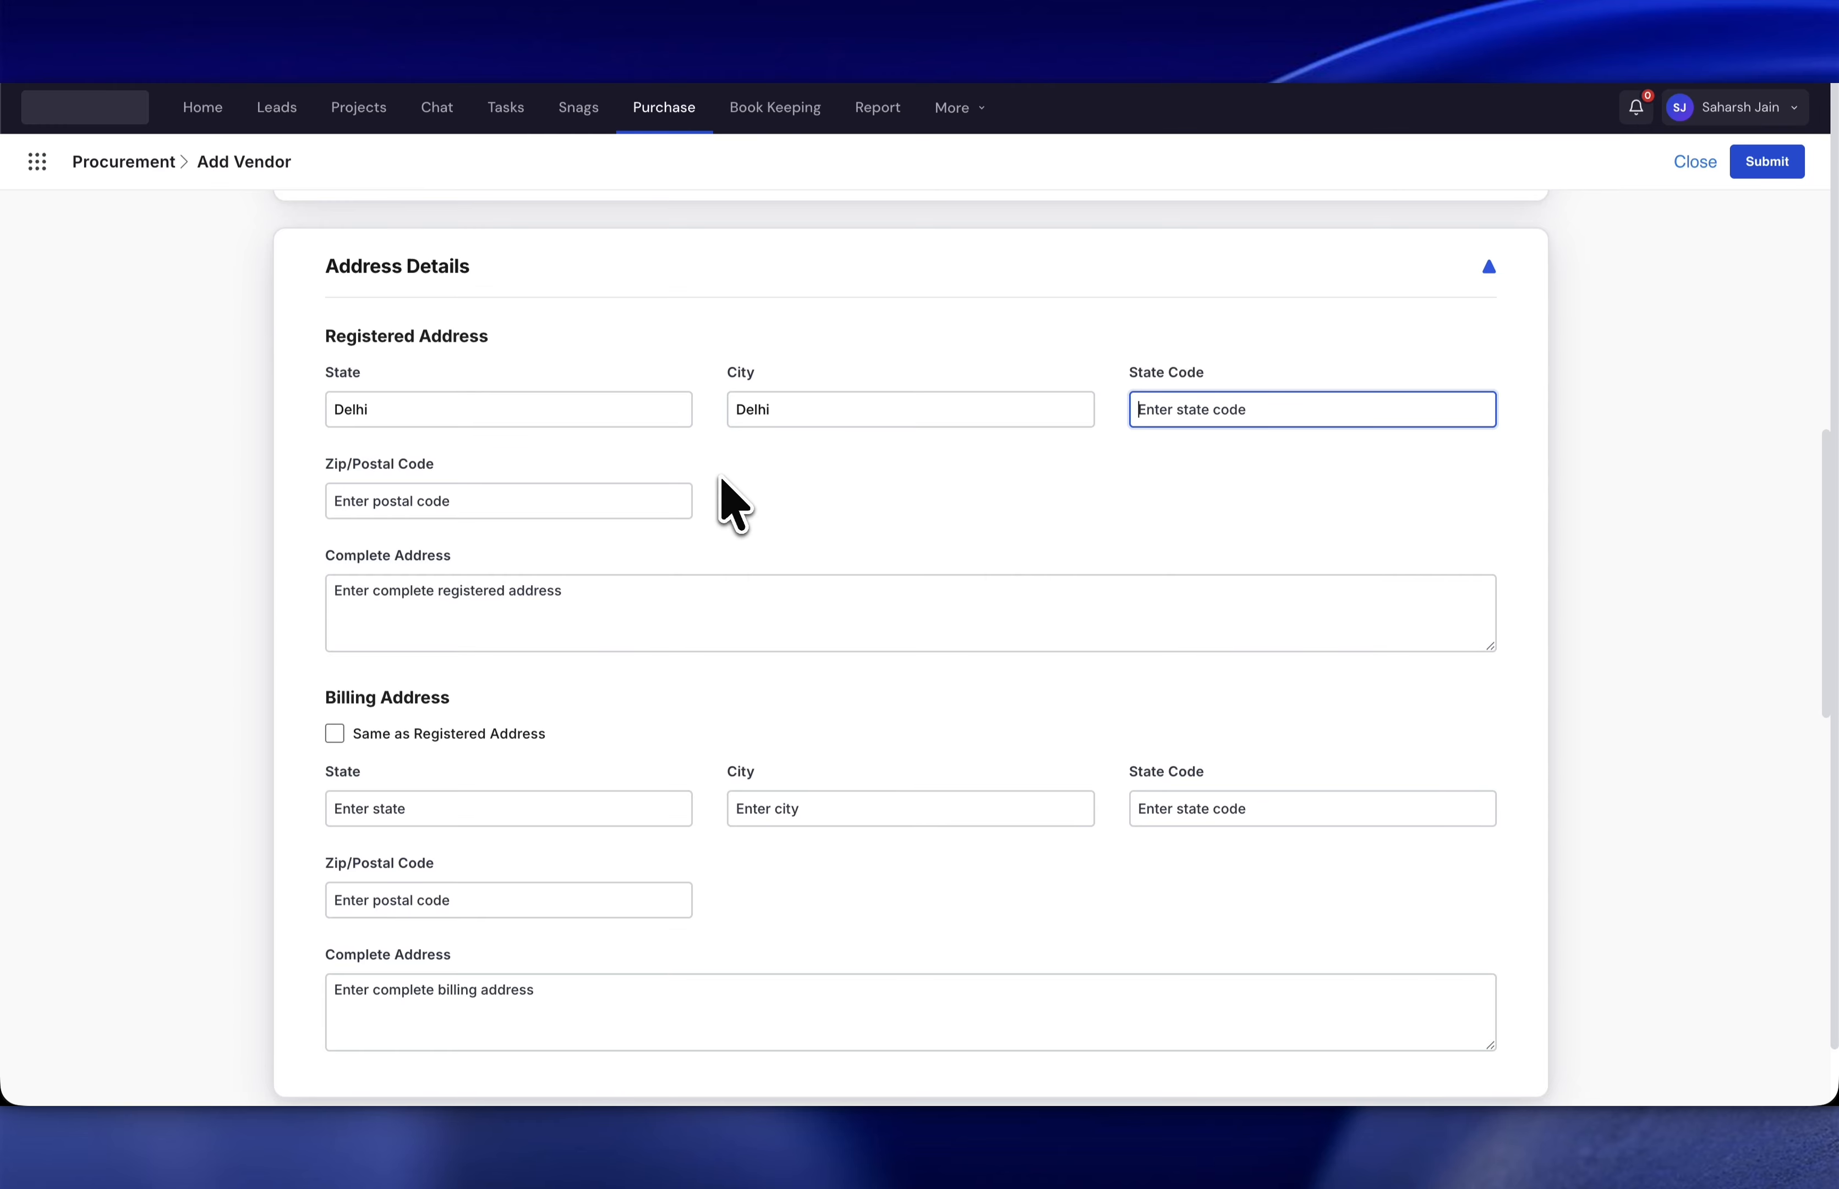
{"action": "type", "text": "08"}
{"action": "key", "text": "Tab"}
{"action": "type", "text": "11"}
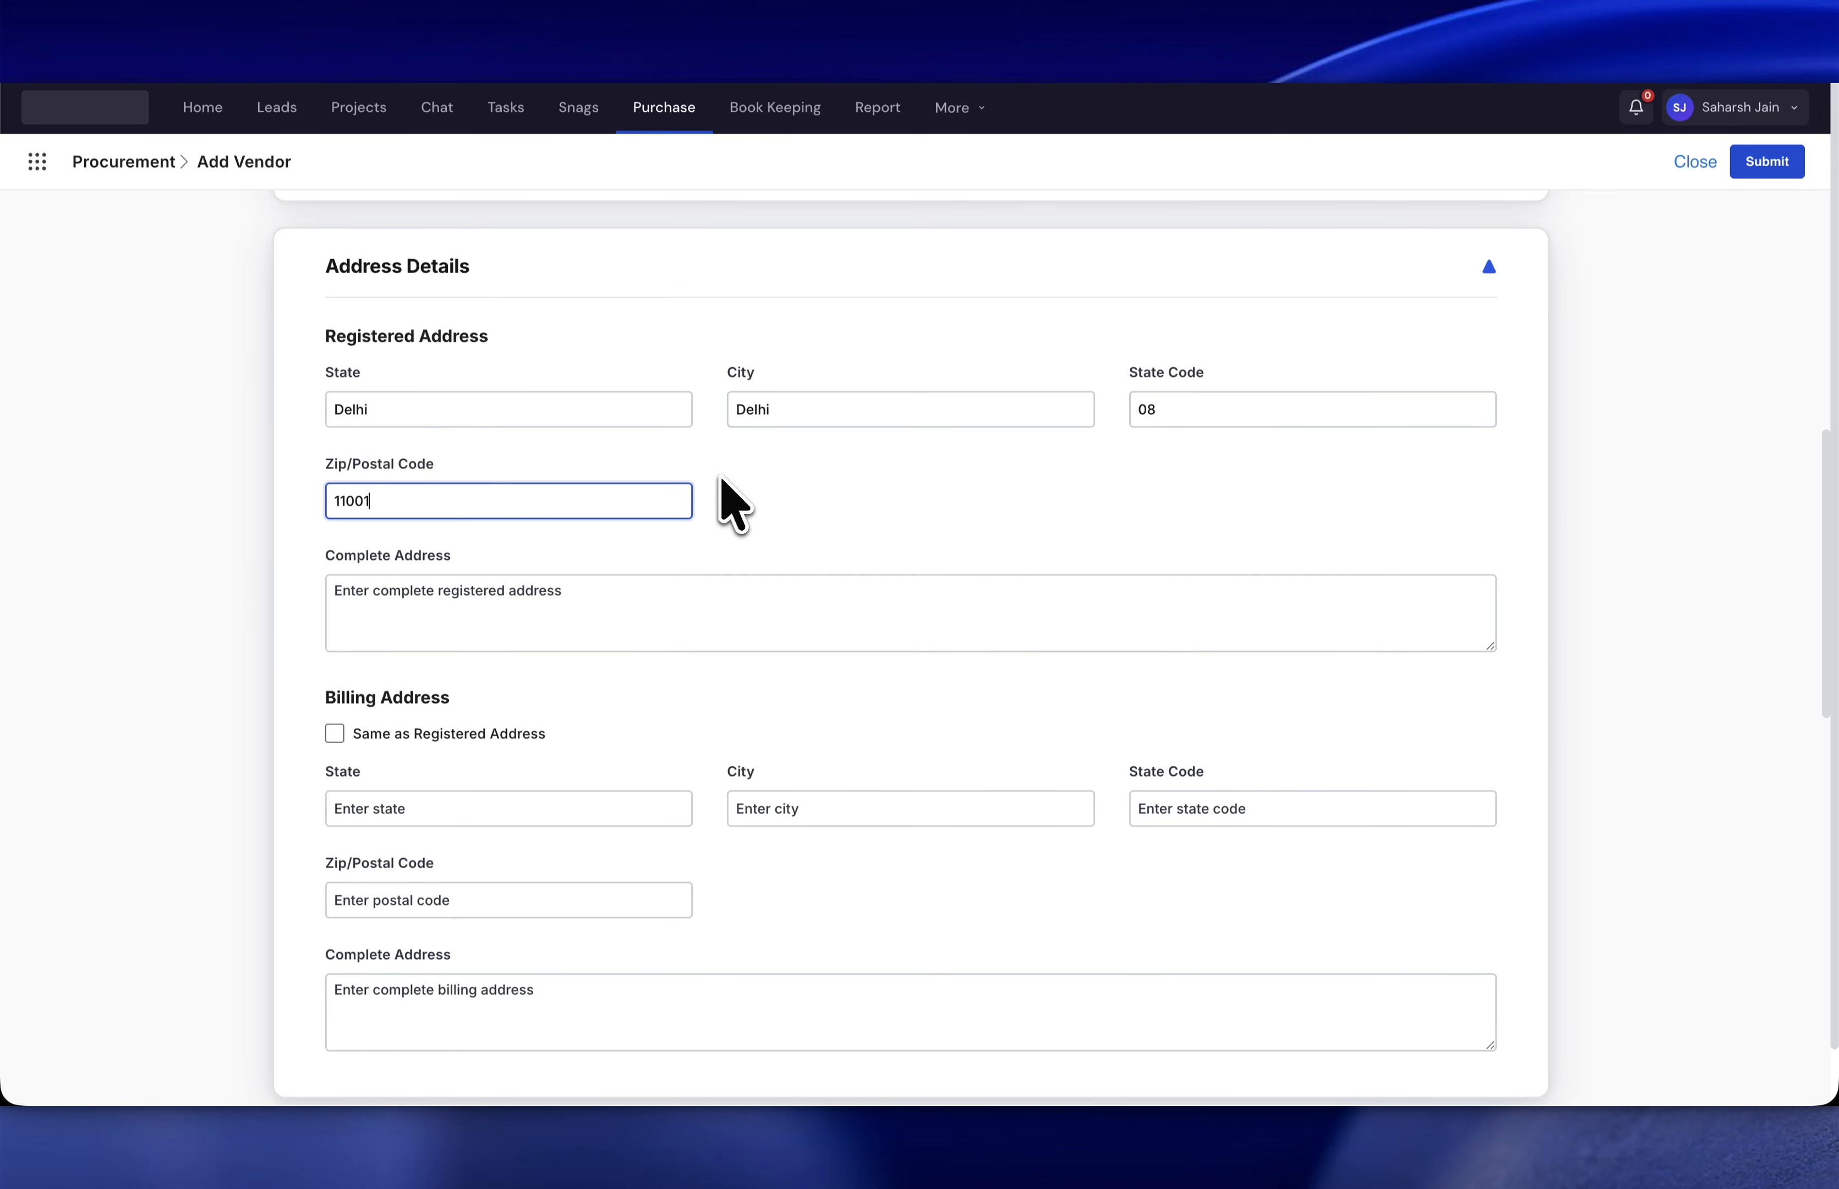
{"action": "type", "text": "0017"}
- Enter the complete street address and make billing the same as registered
{"action": "left_click", "coordinate": [671, 619]}
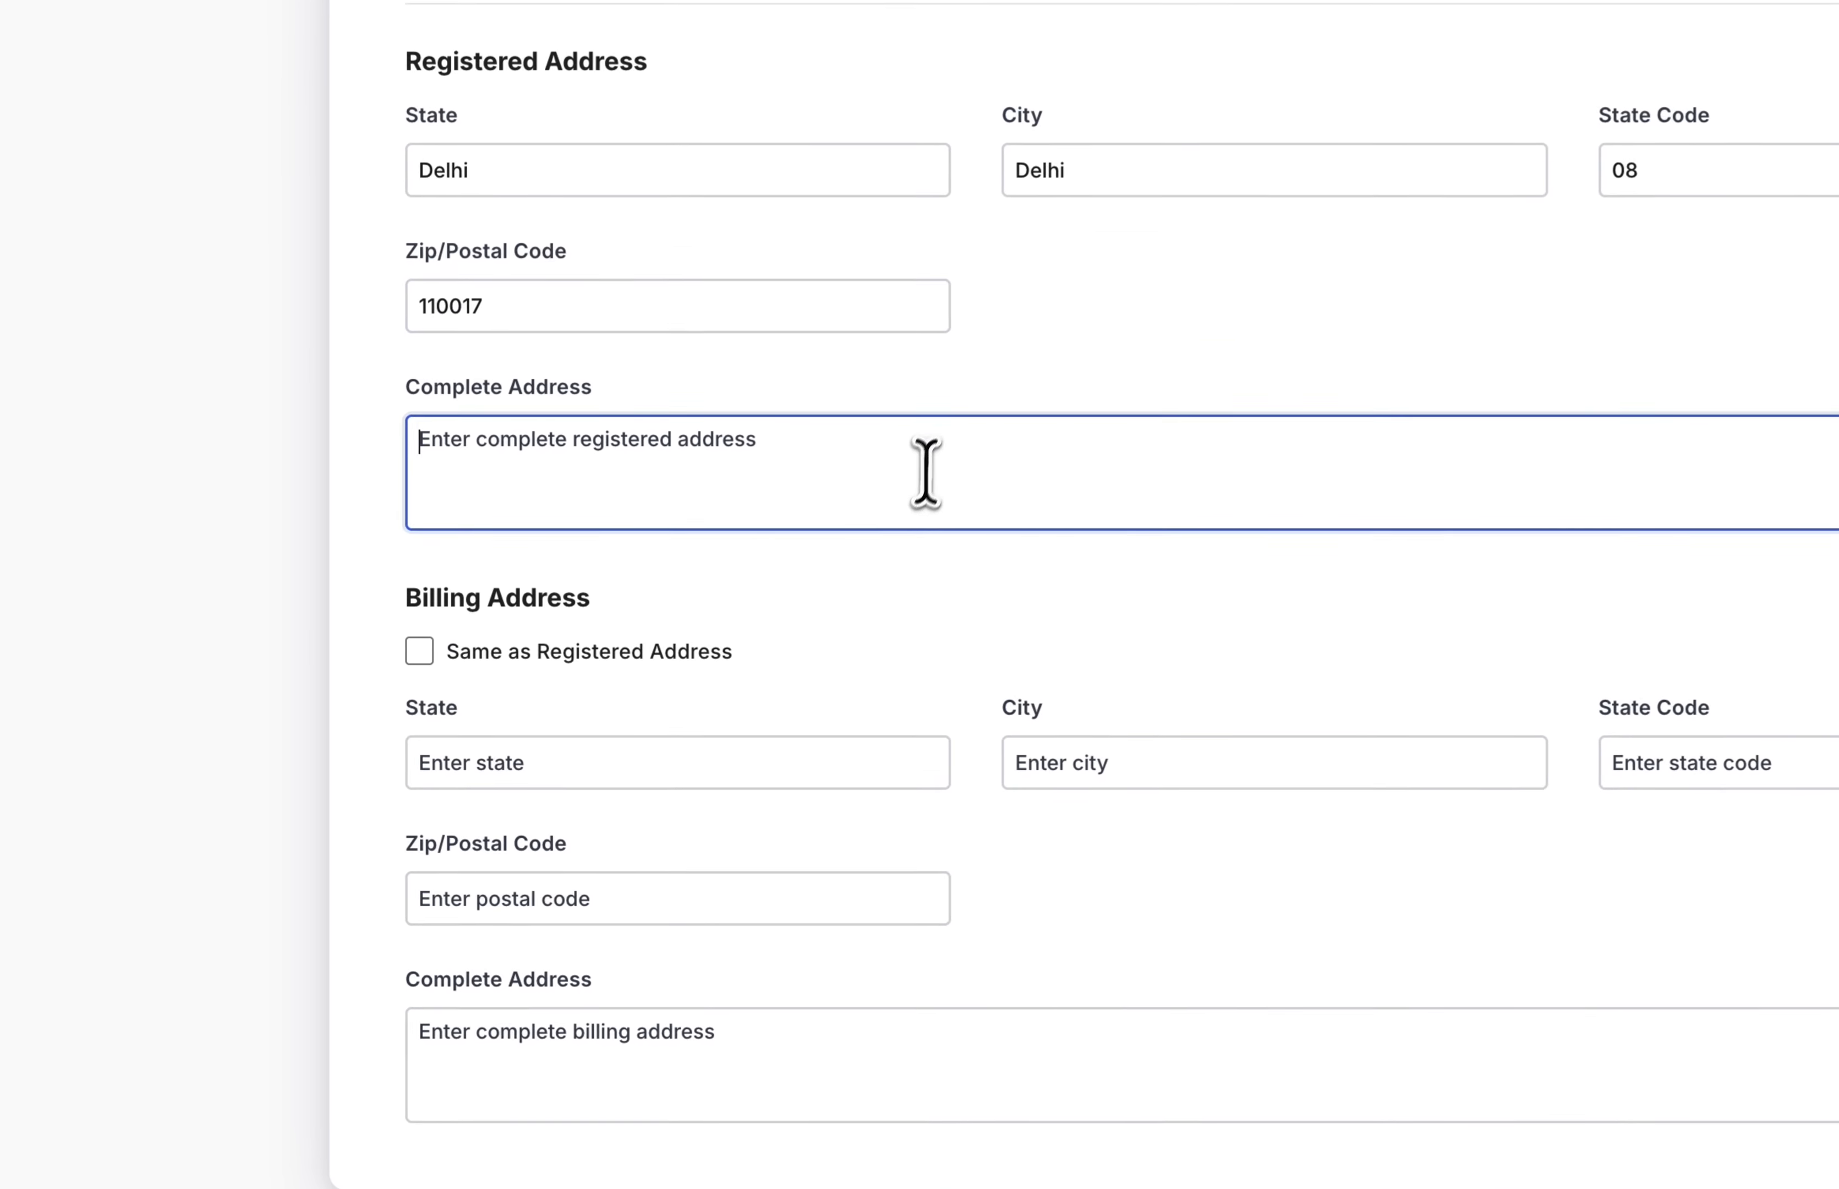
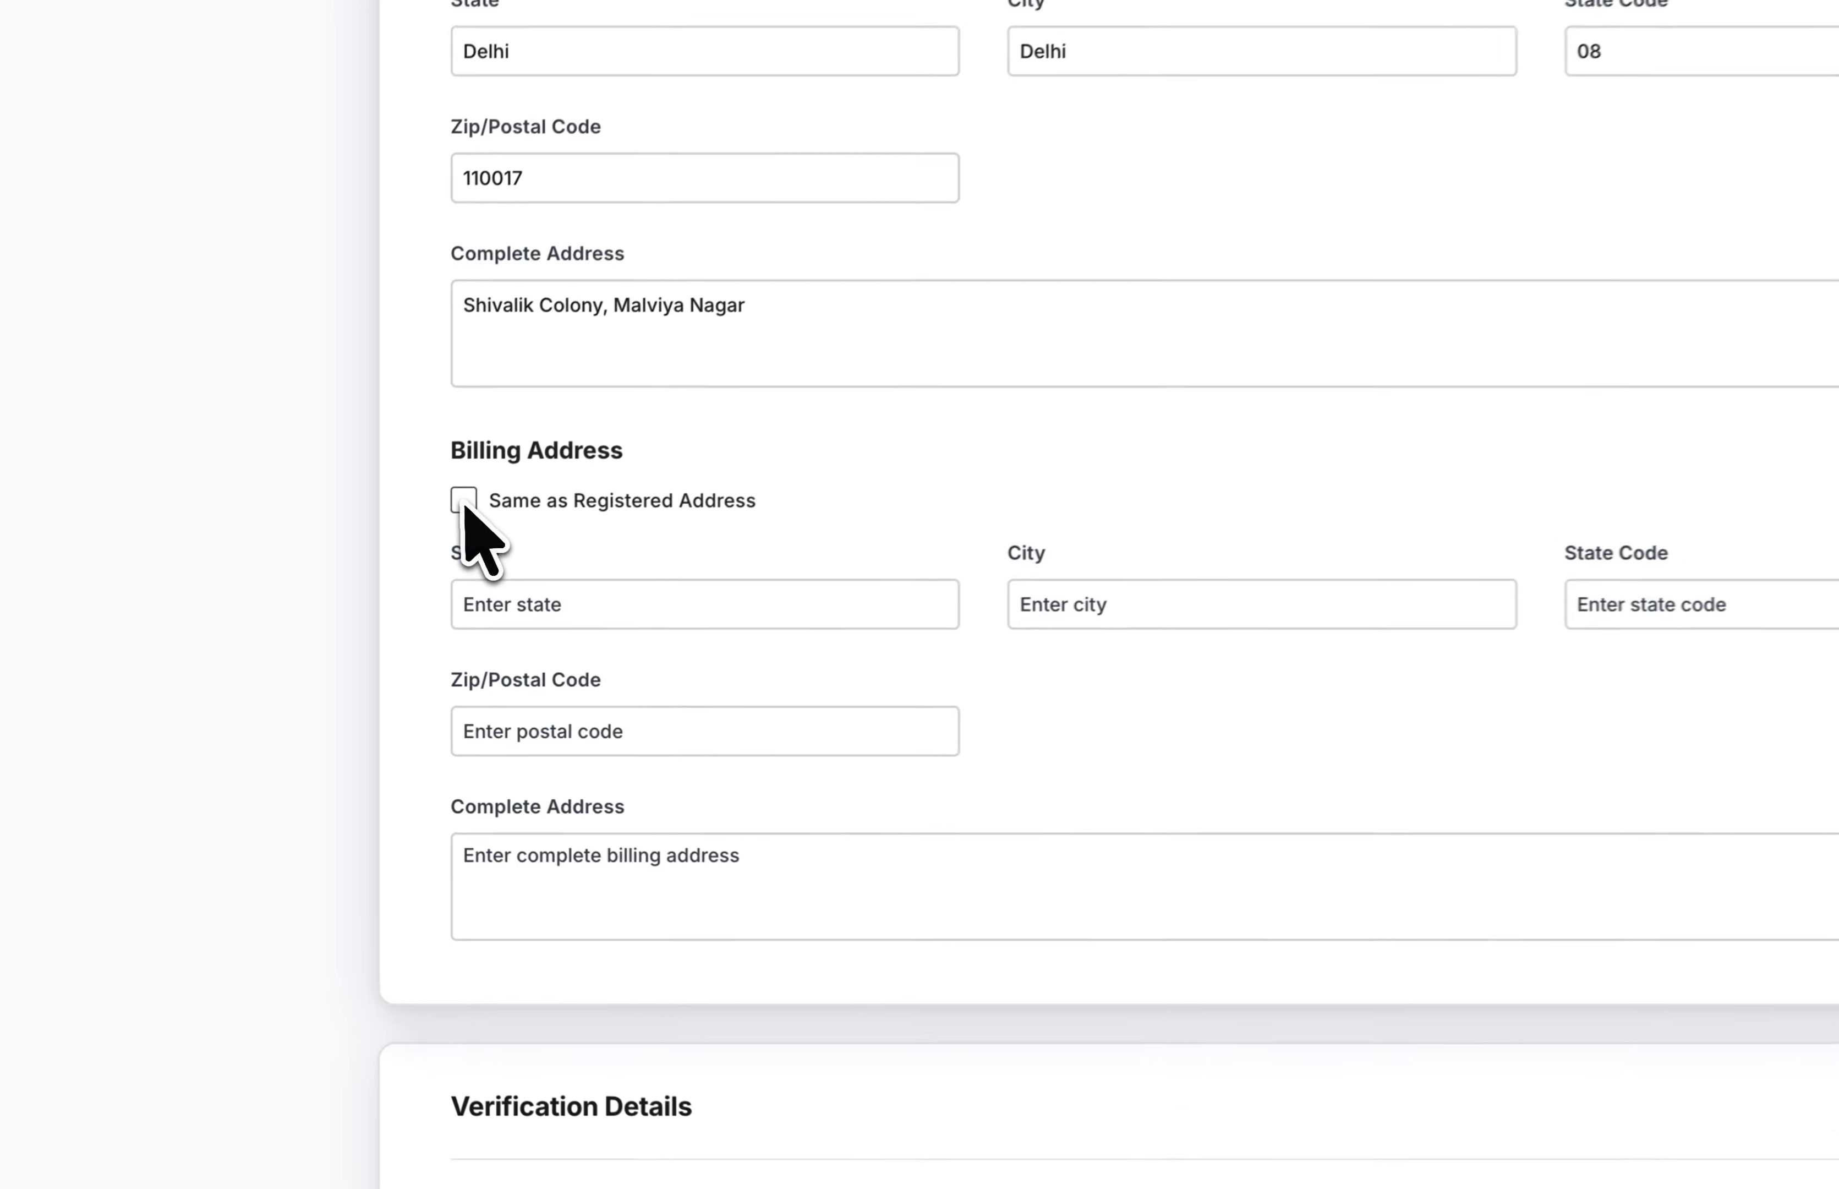
{"action": "left_click", "coordinate": [334, 573]}
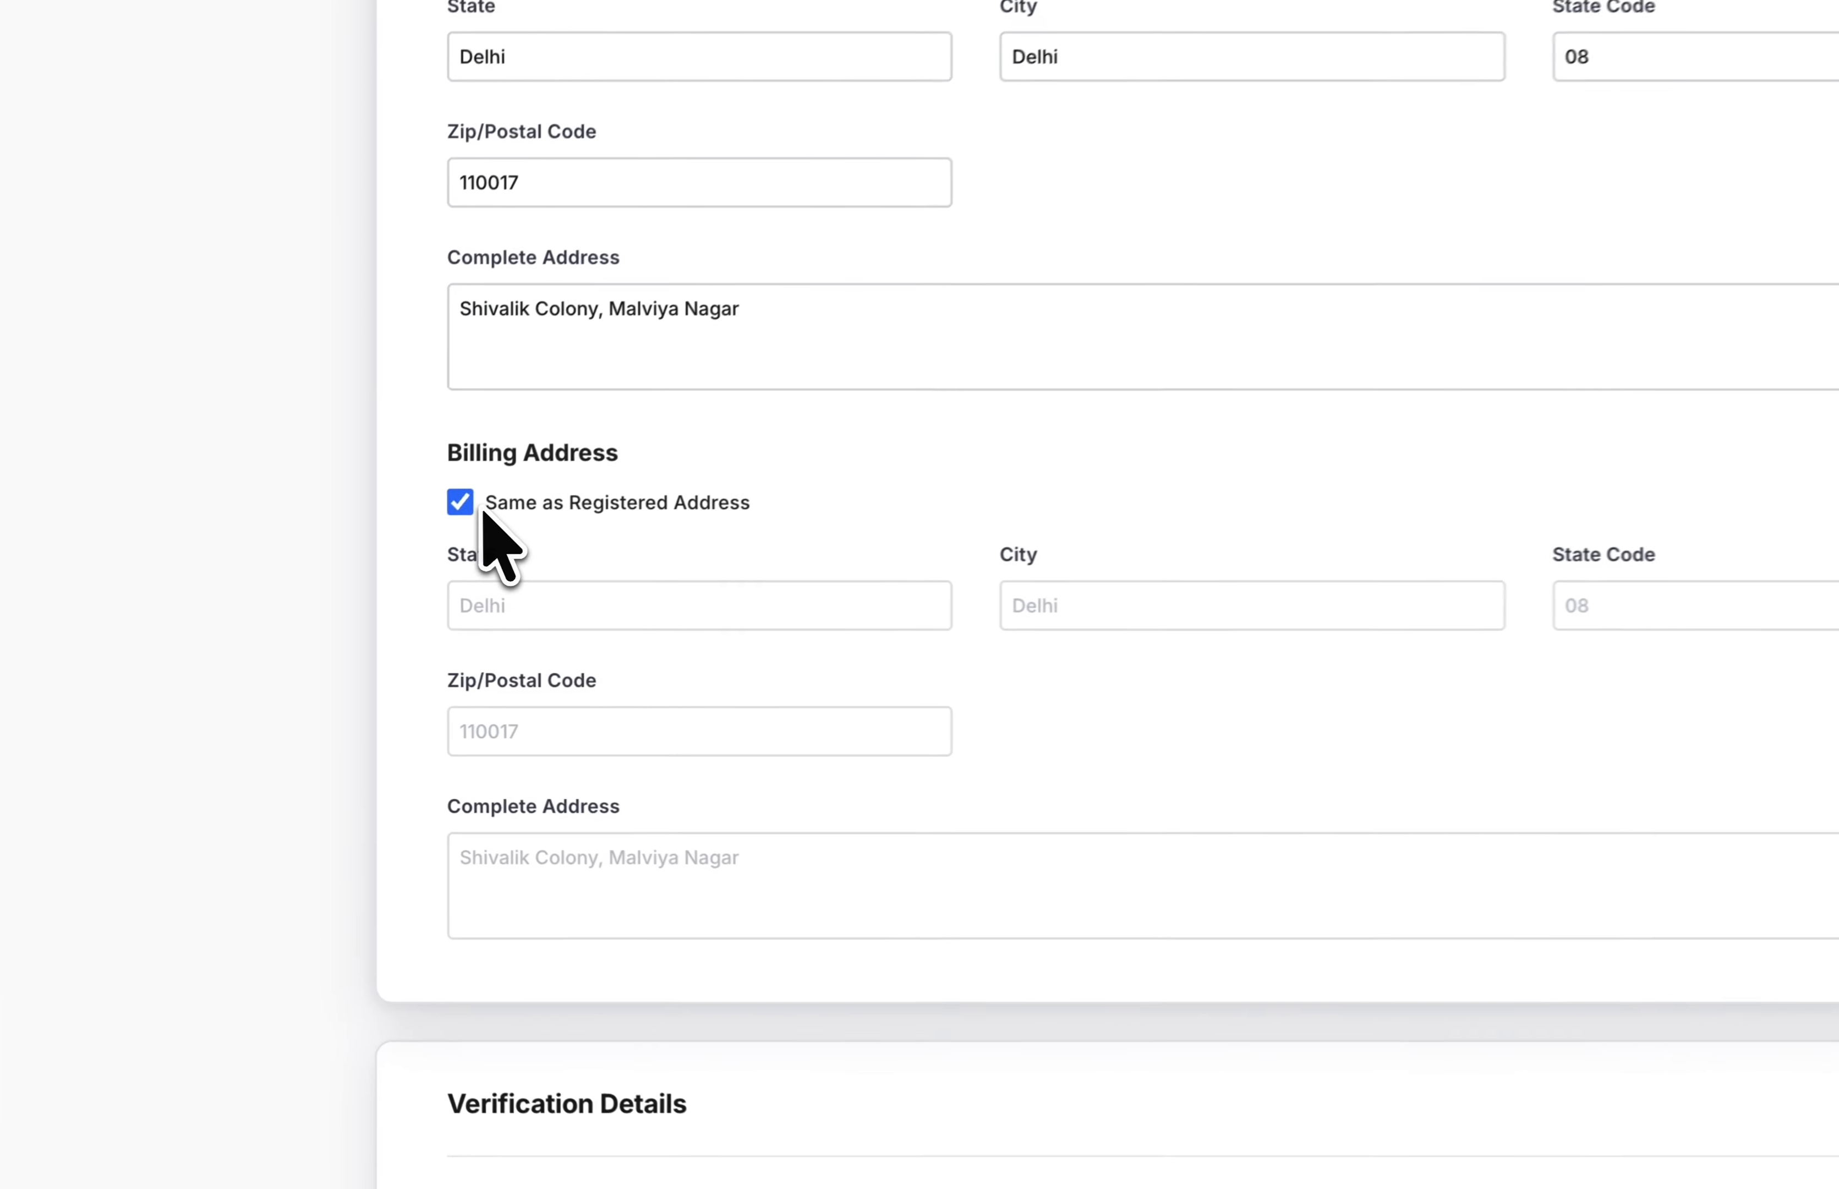
{"action": "left_click", "coordinate": [335, 573]}
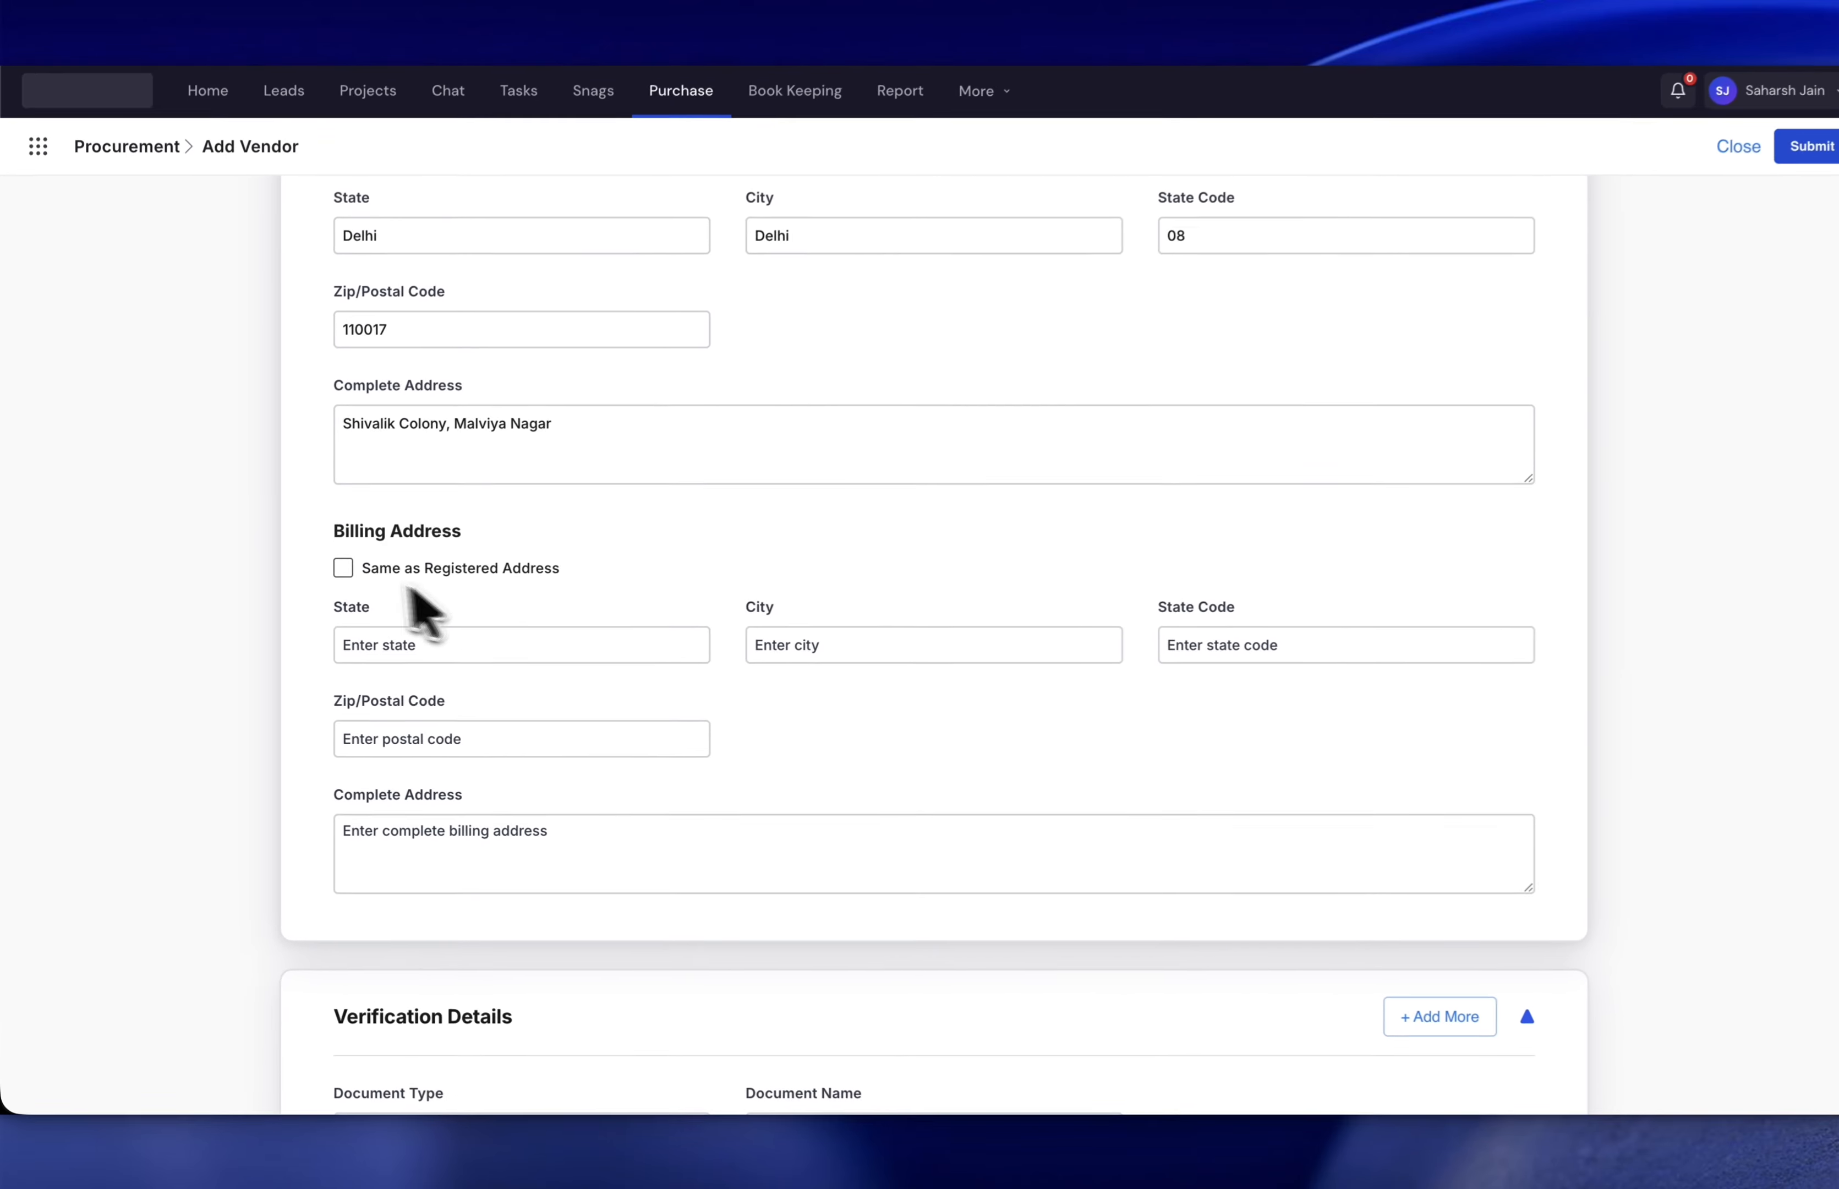
{"action": "left_click", "coordinate": [423, 524]}
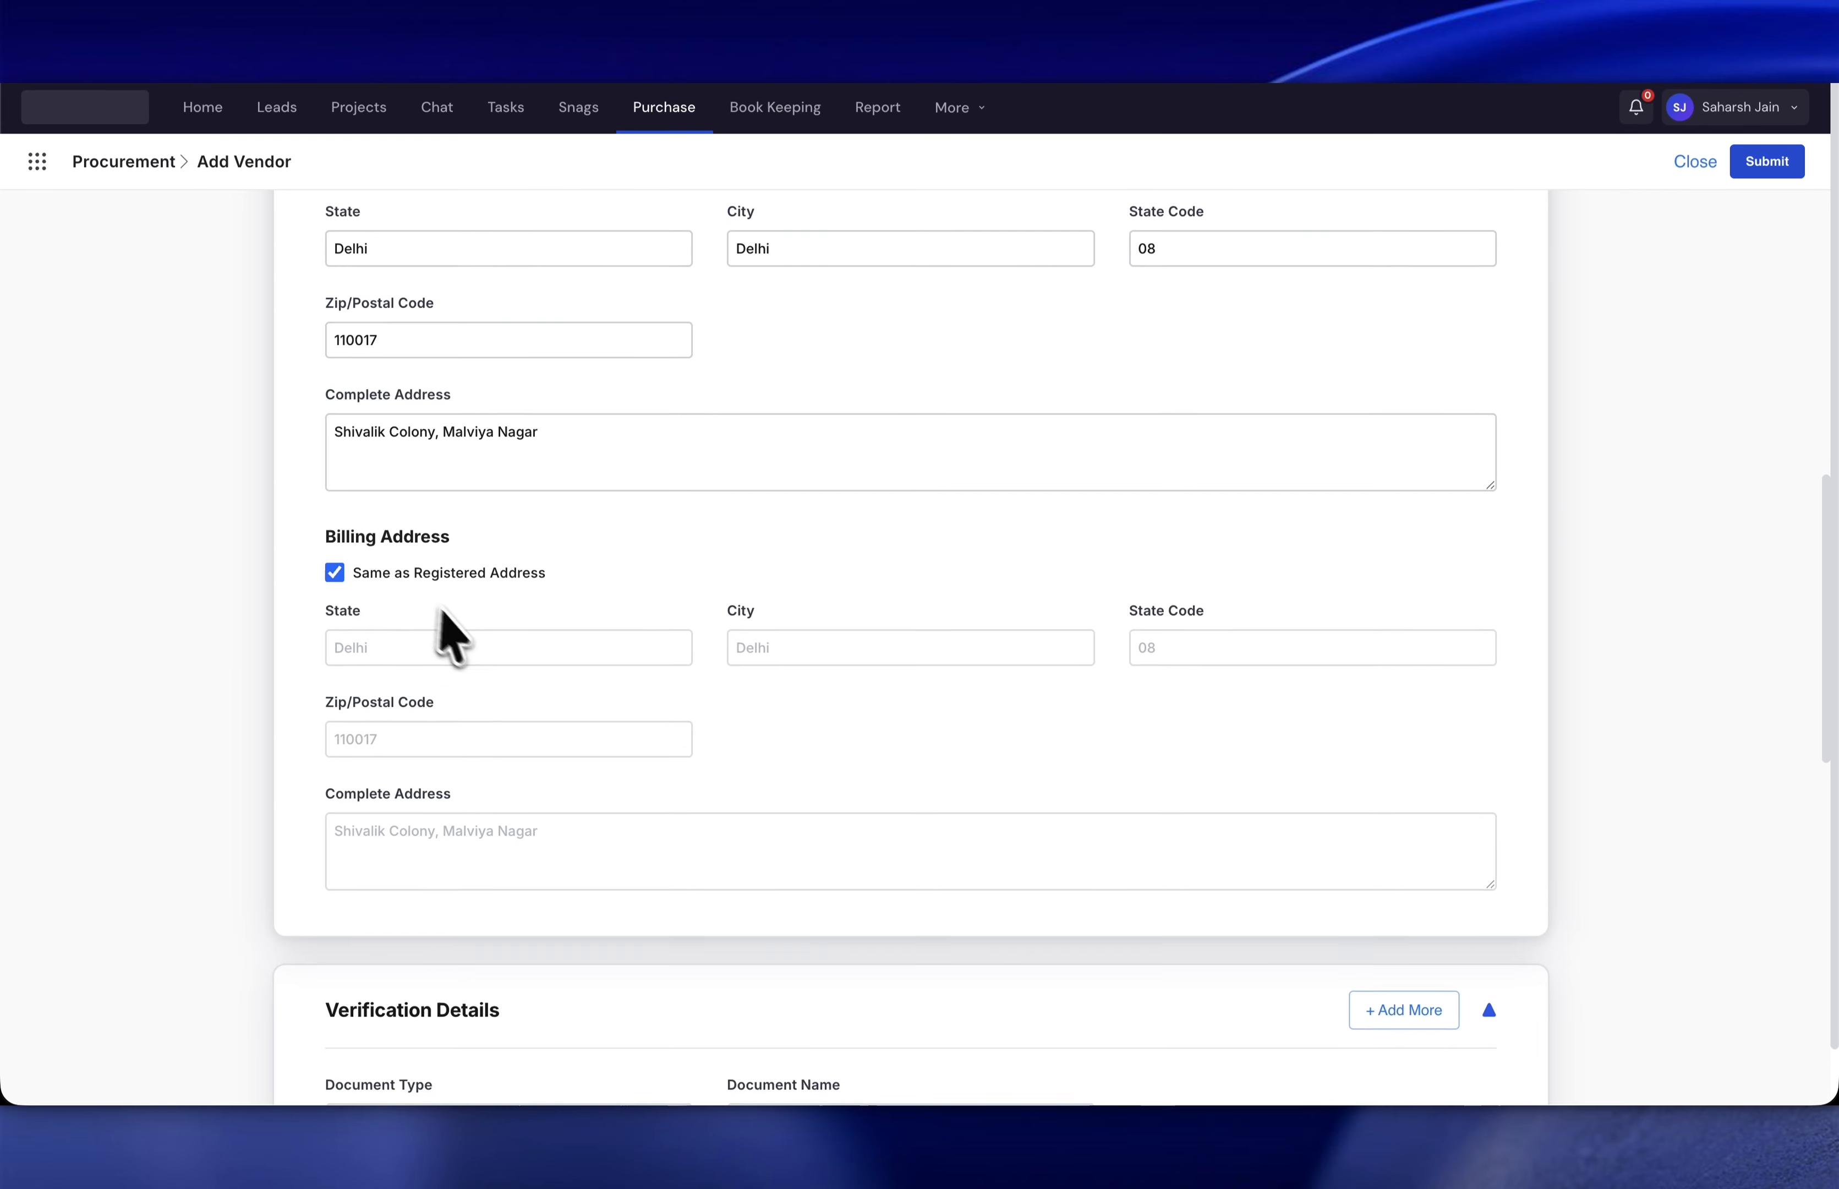
{"action": "scroll", "coordinate": [452, 638], "scroll_direction": "down", "scroll_amount": 8}
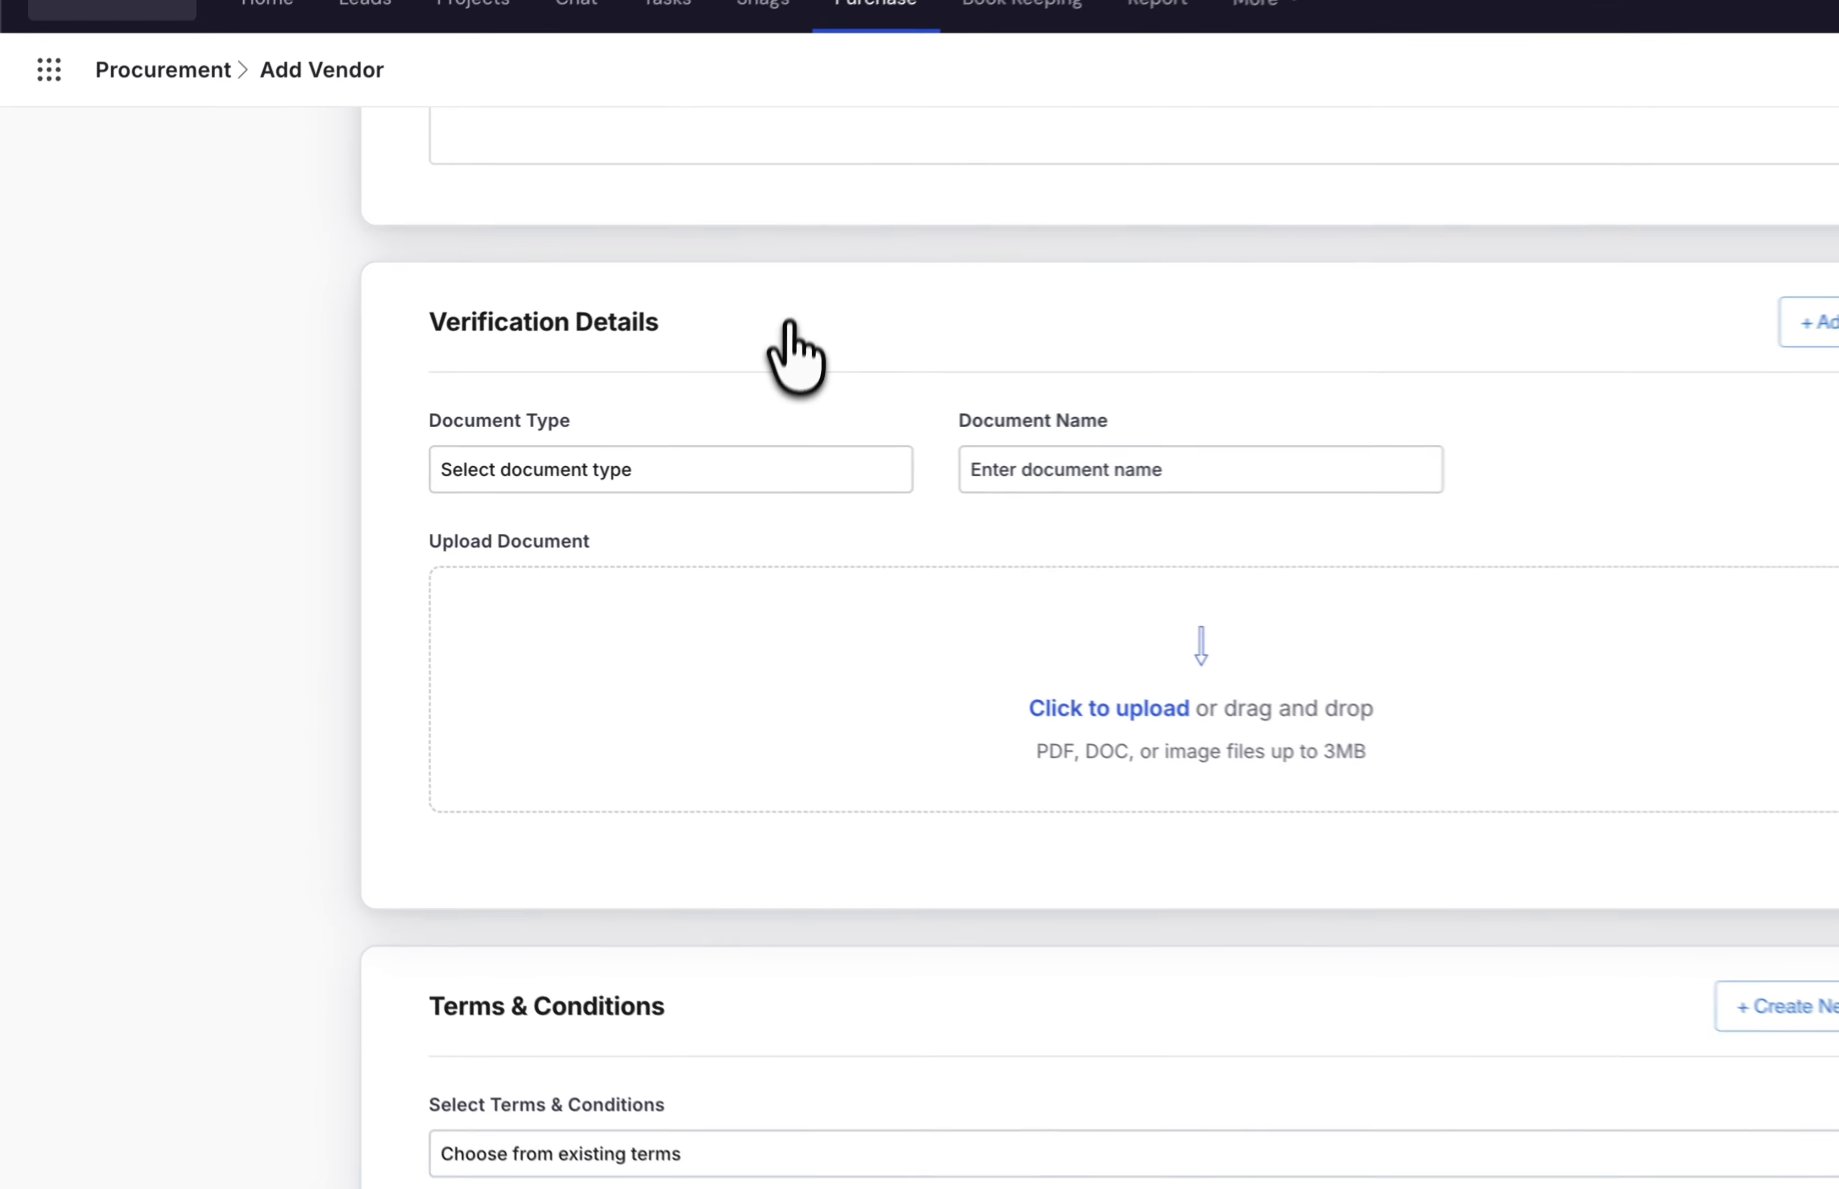
{"action": "left_click", "coordinate": [579, 464]}
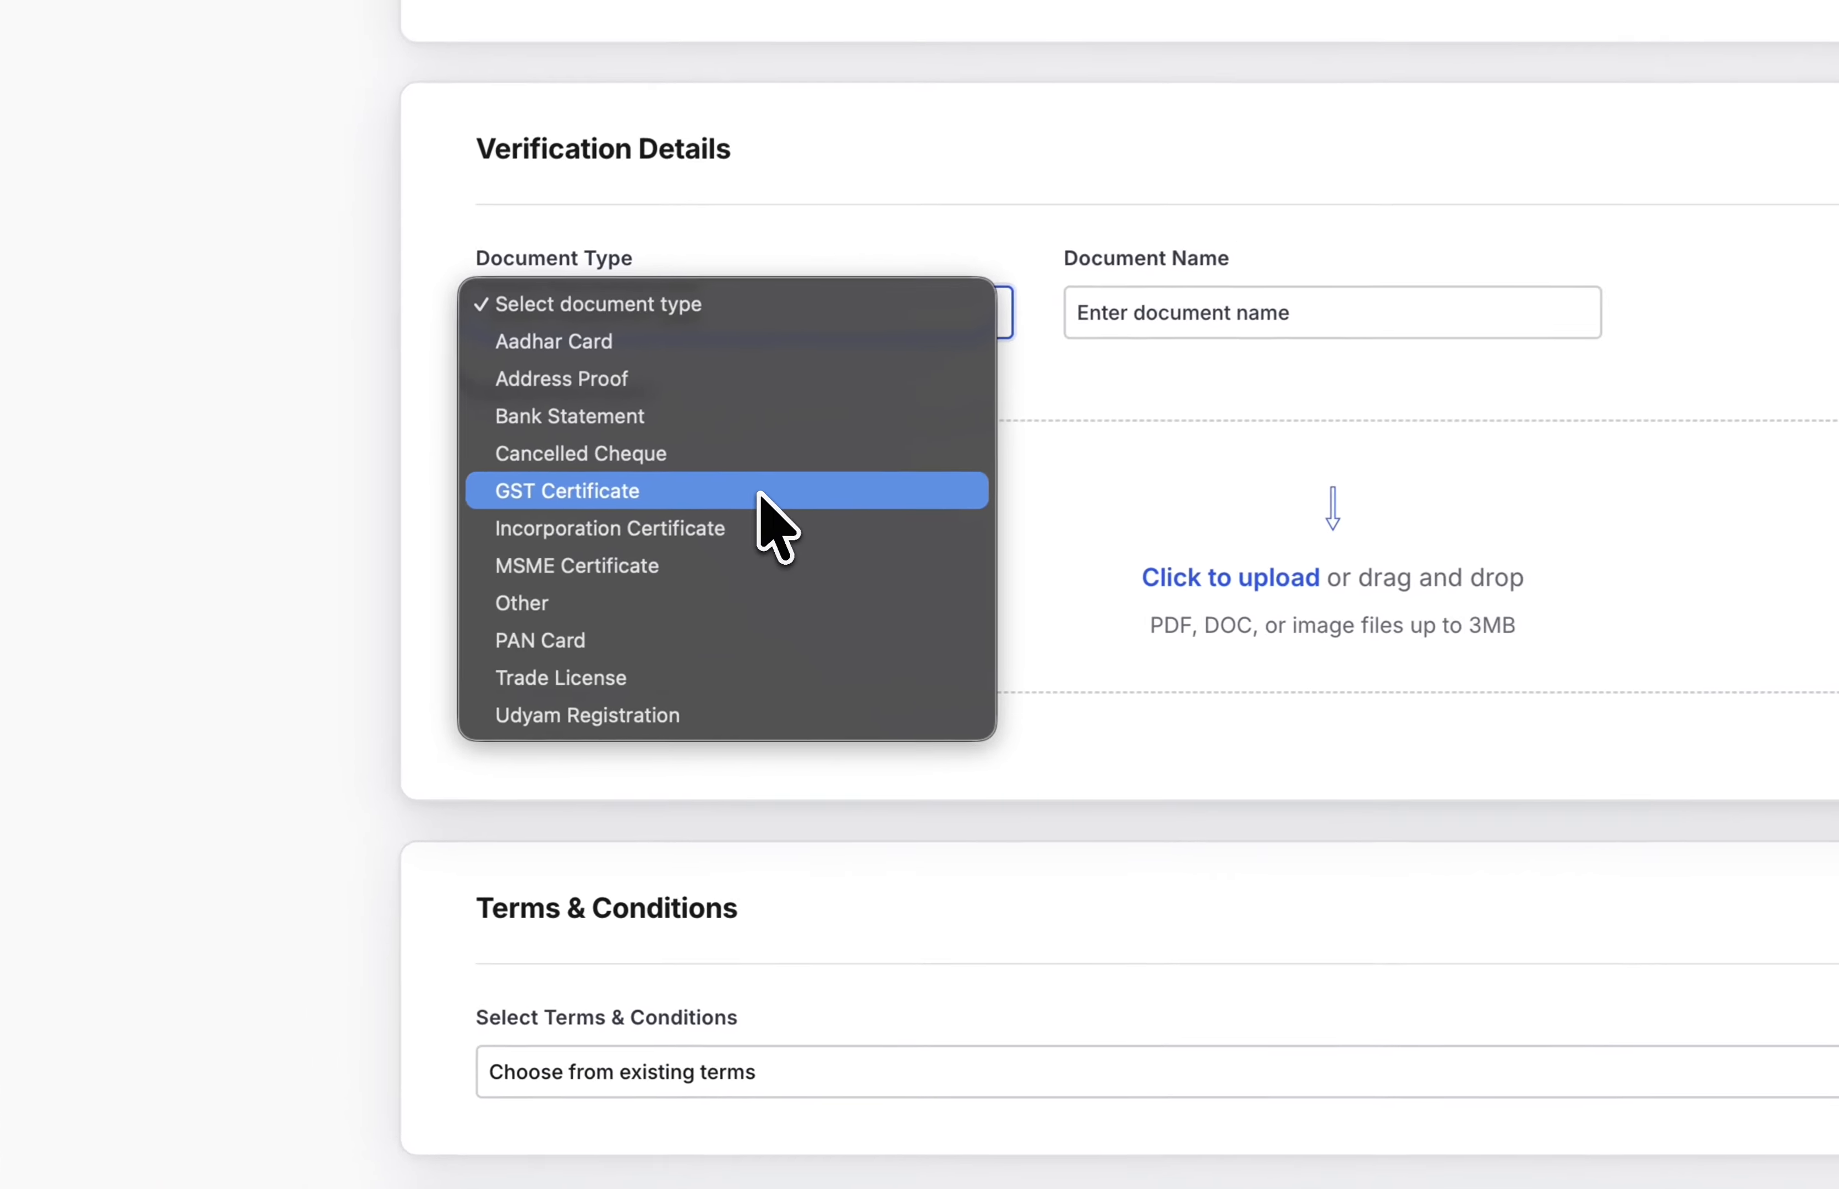
{"action": "left_click", "coordinate": [495, 586]}
{"action": "left_click", "coordinate": [1182, 304]}
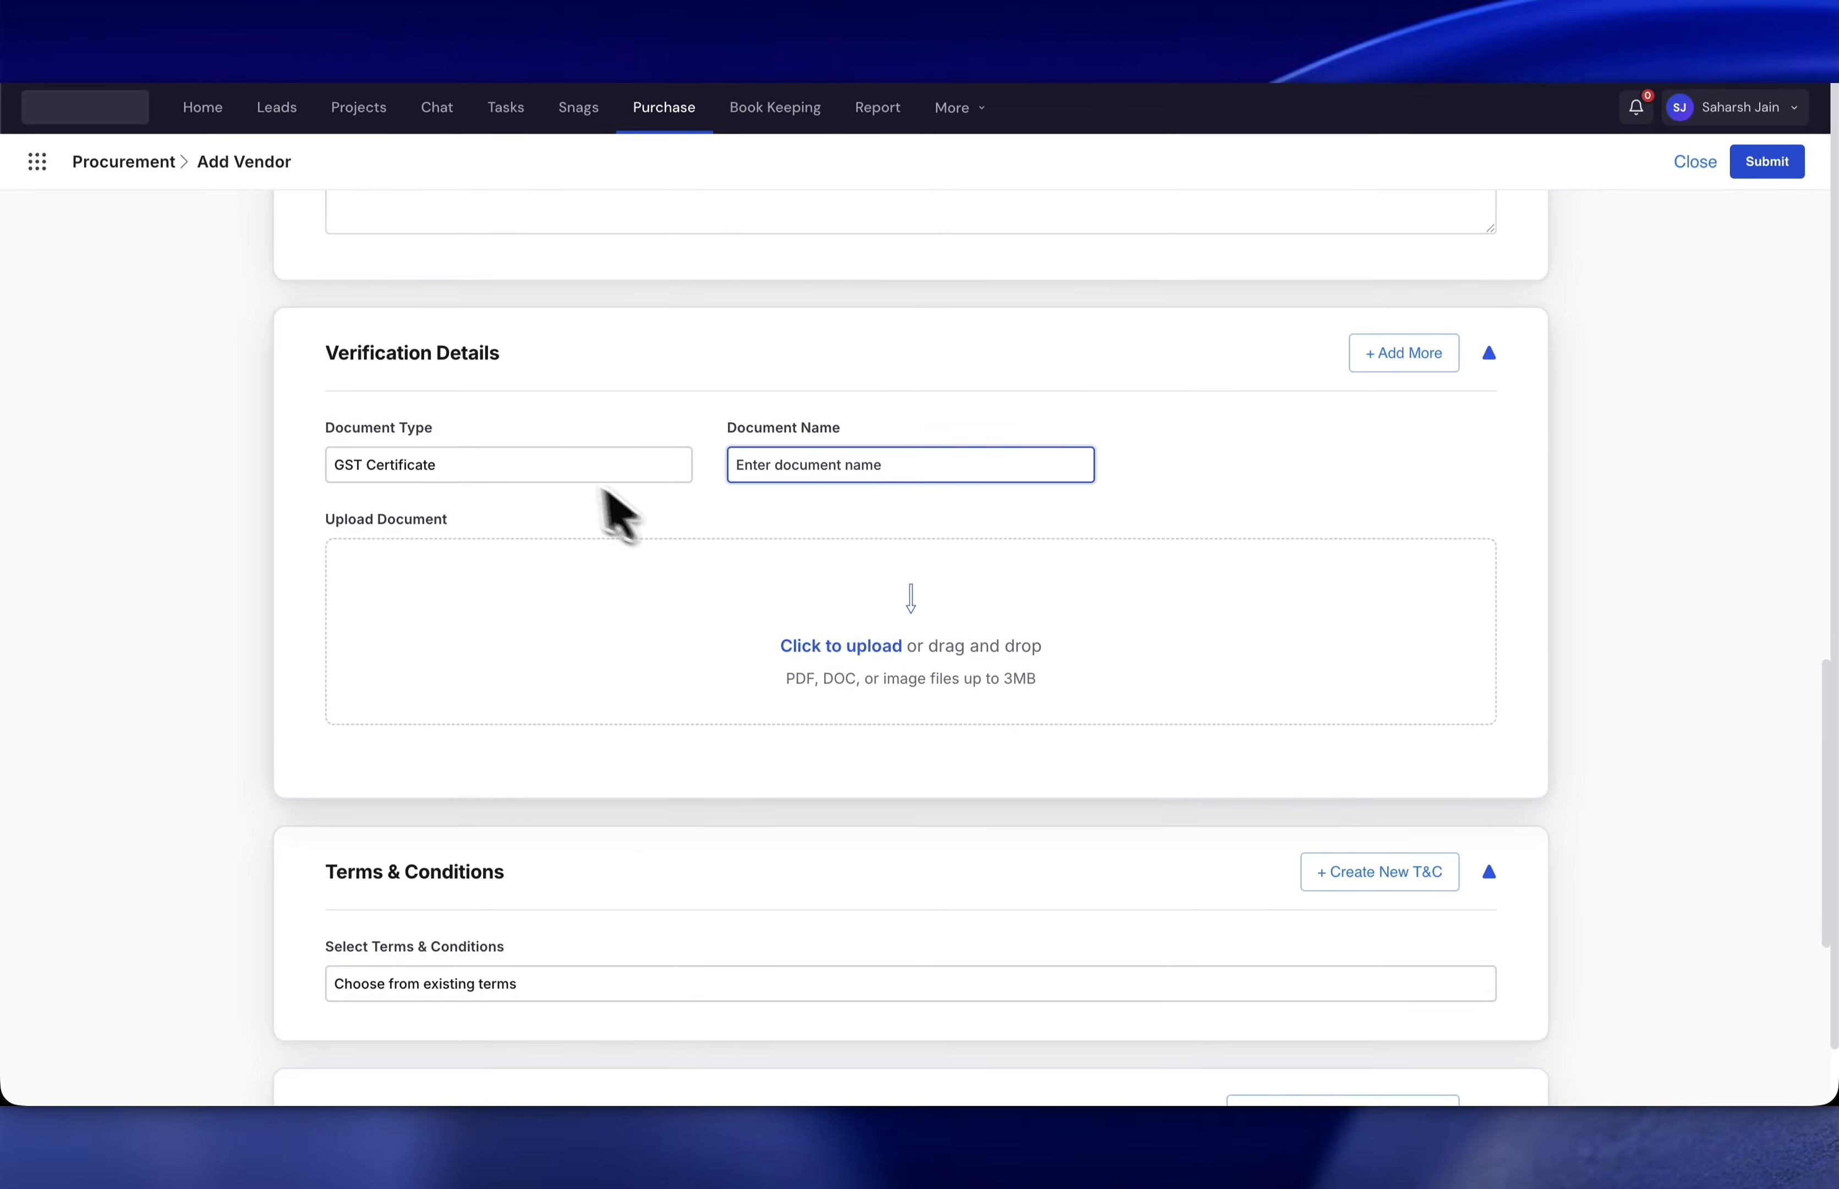
{"action": "left_click", "coordinate": [503, 462]}
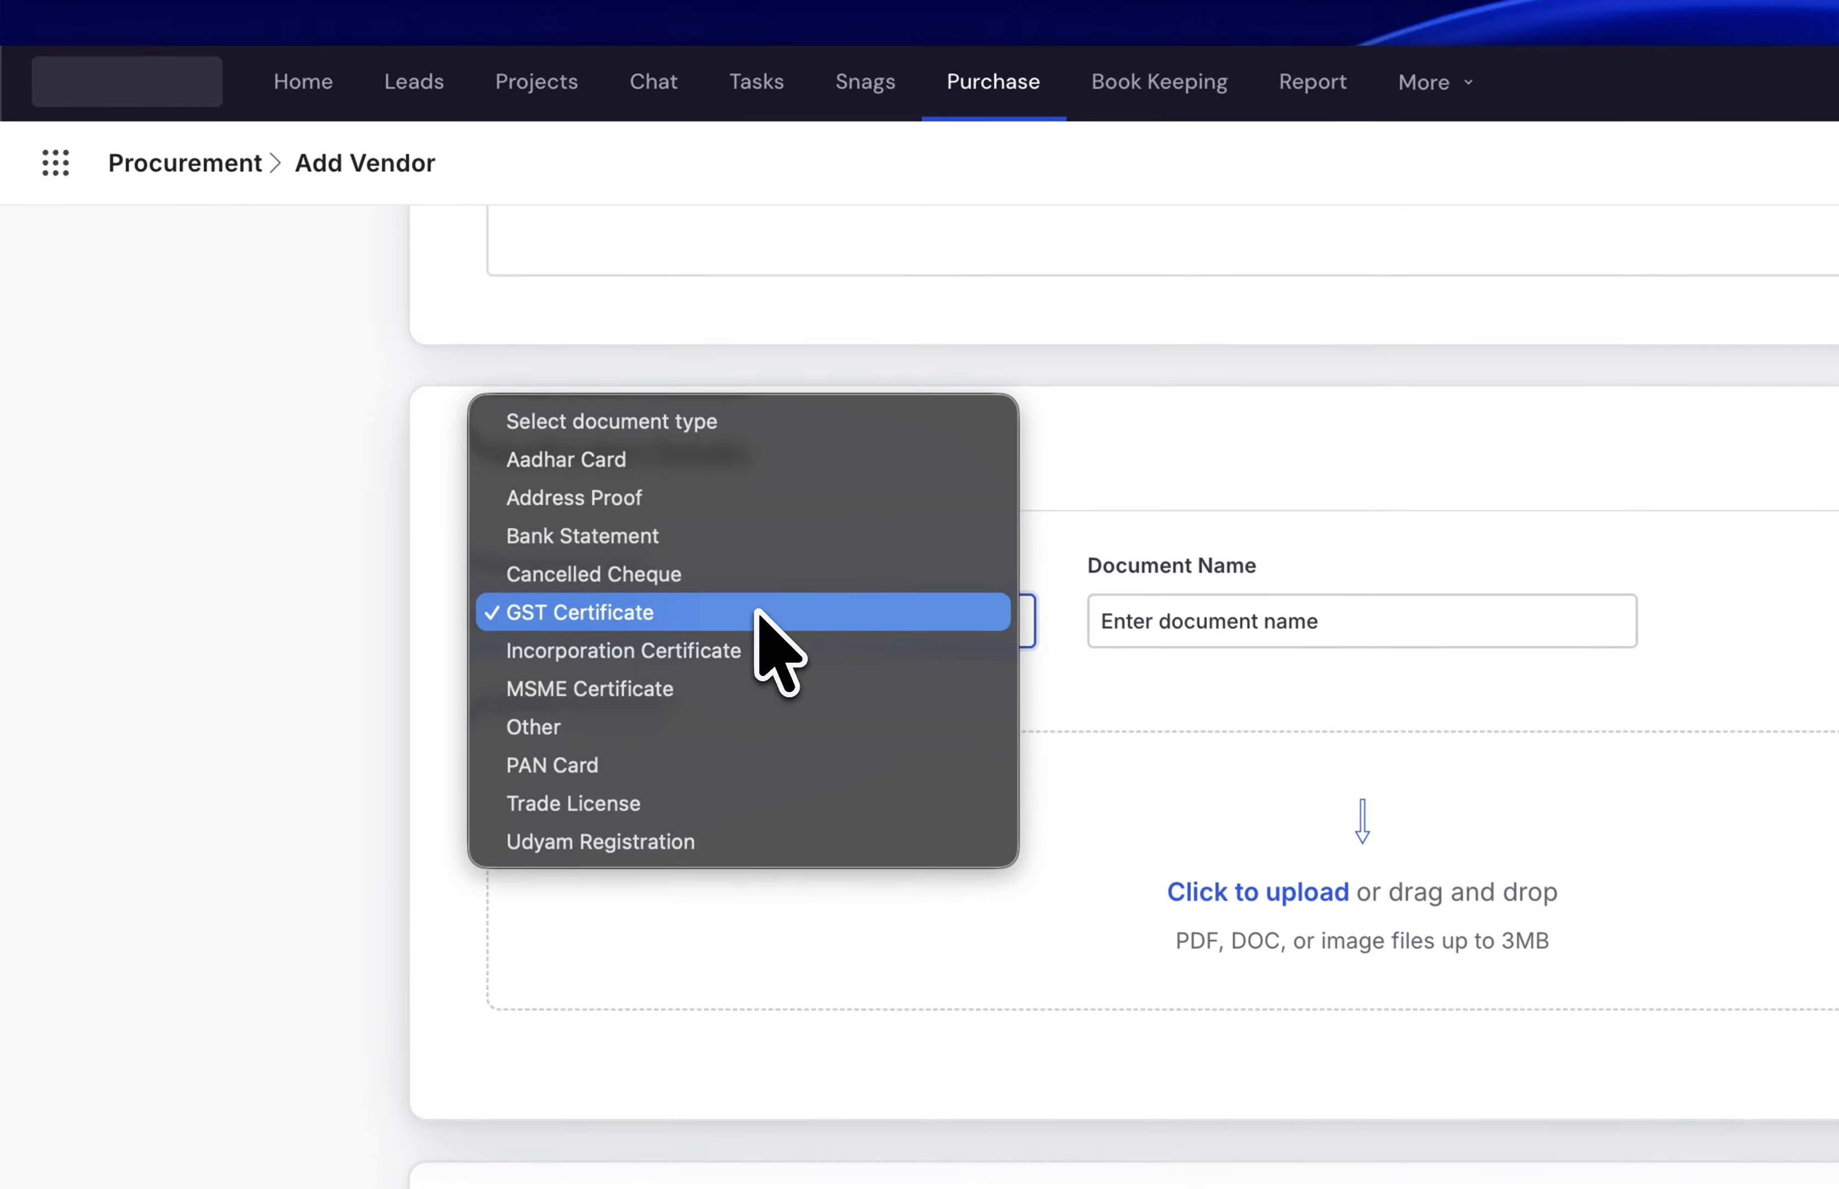
{"action": "left_click", "coordinate": [634, 429]}
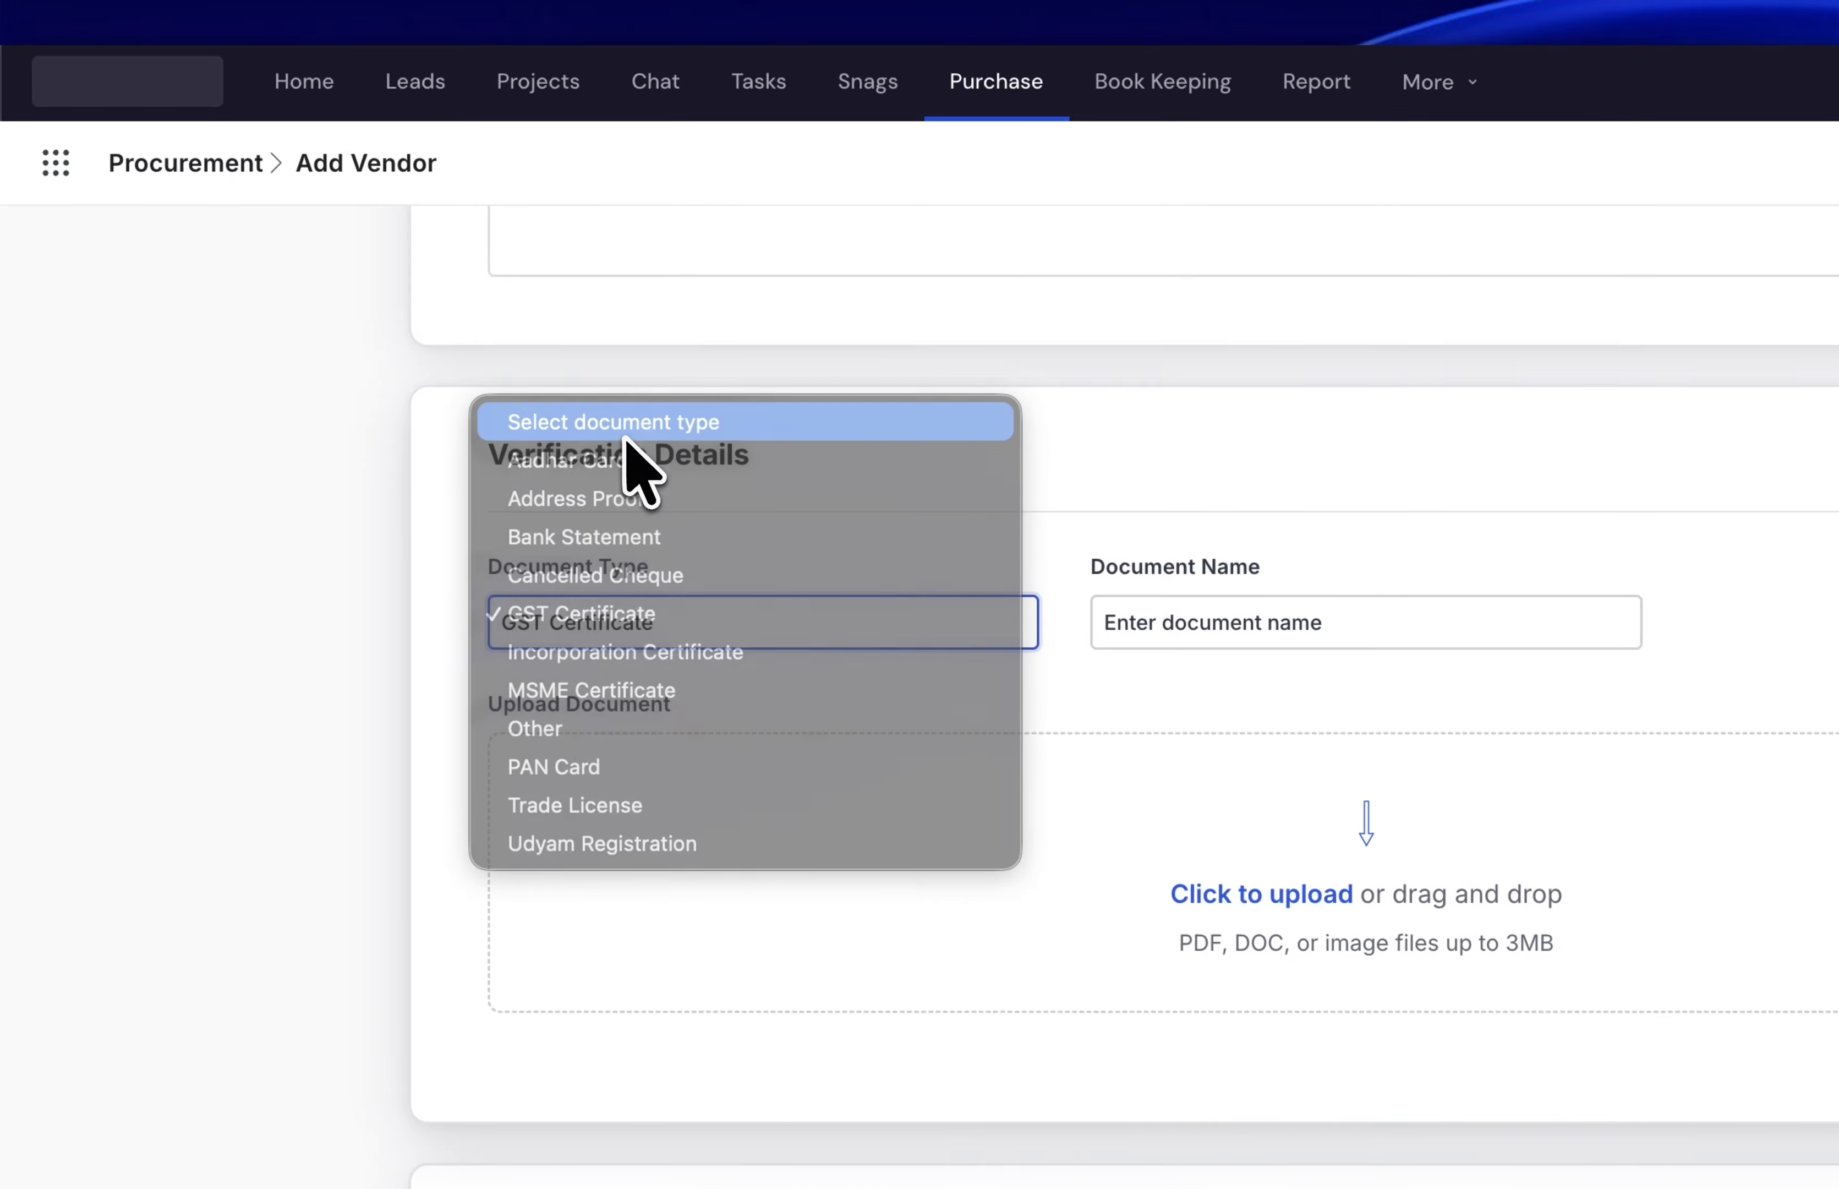
{"action": "scroll", "coordinate": [456, 650], "scroll_direction": "down", "scroll_amount": 10}
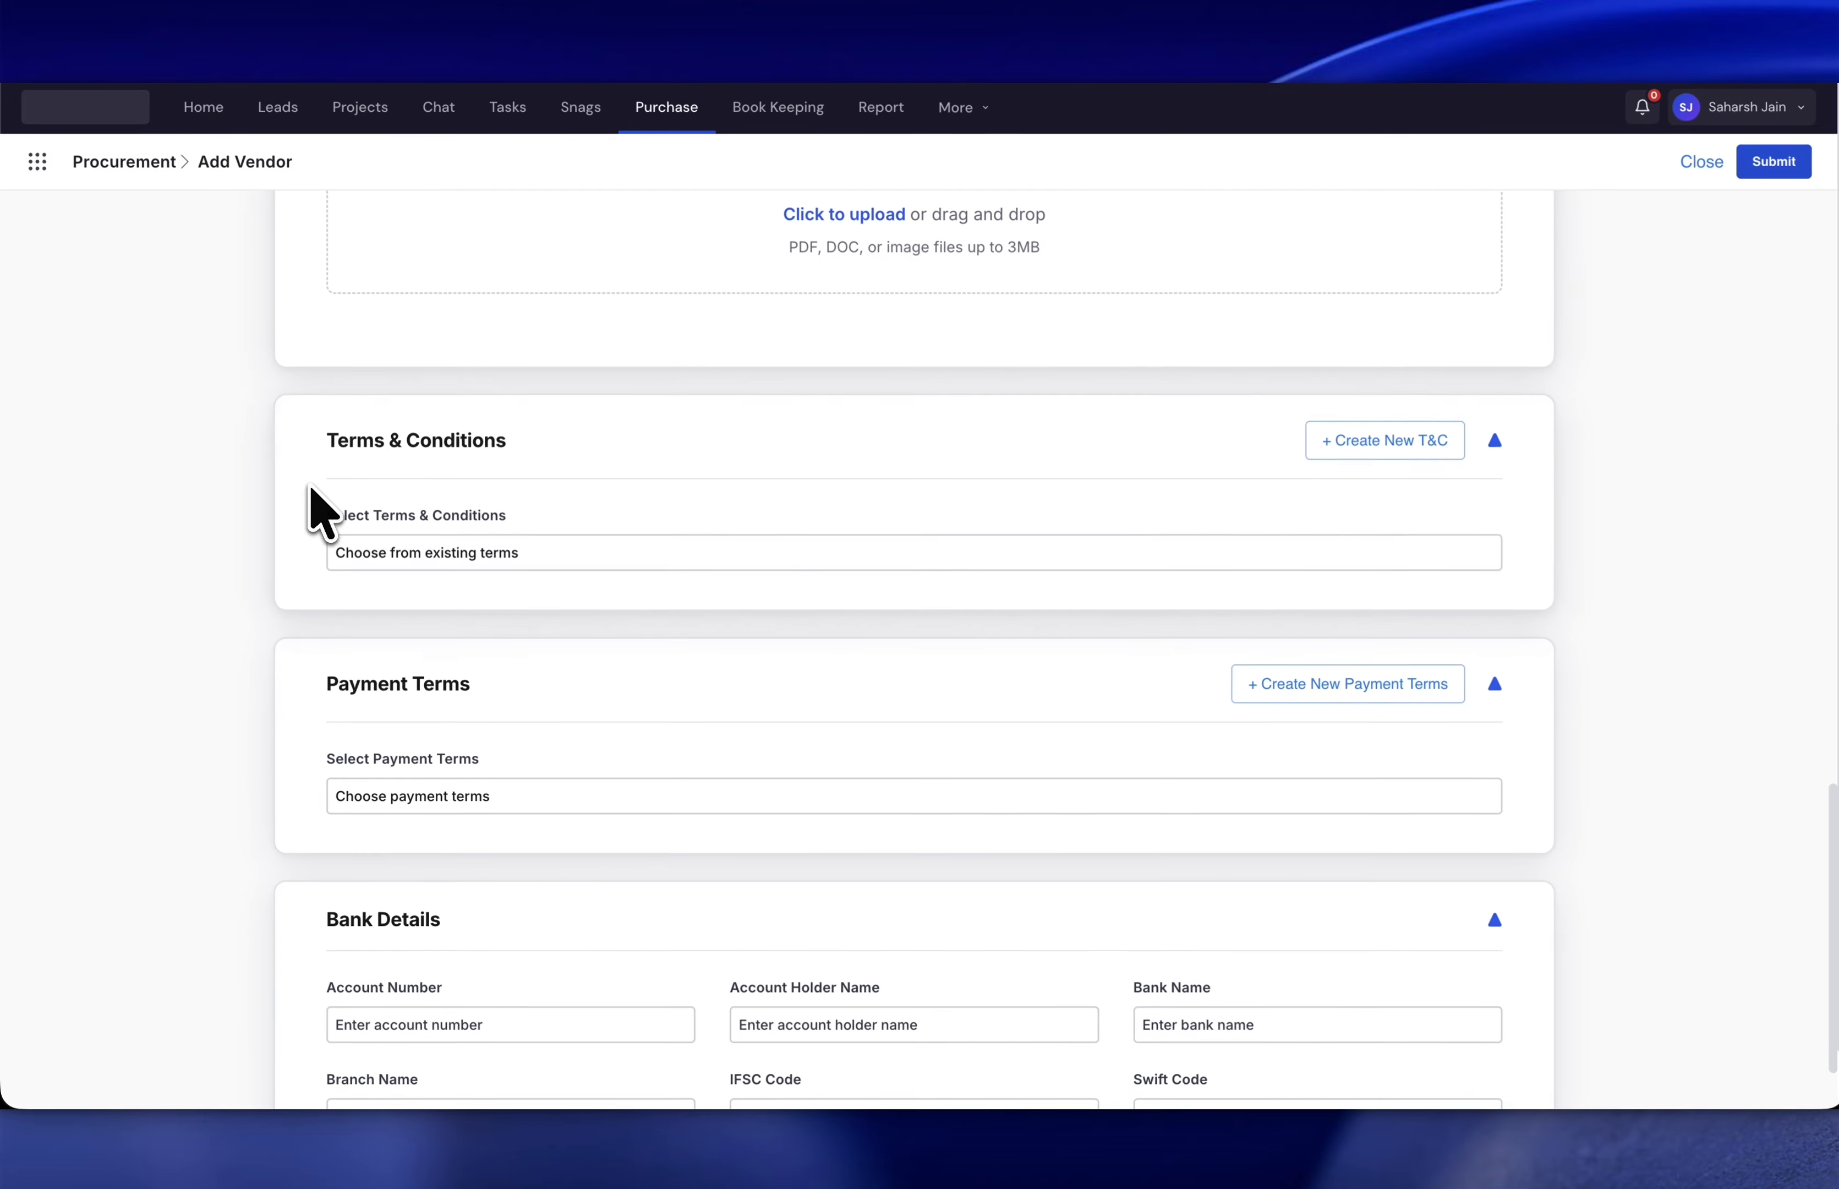
- Check the 'Choose from existing terms' list, which has no terms available
{"action": "scroll", "coordinate": [317, 510], "scroll_direction": "down", "scroll_amount": 2}
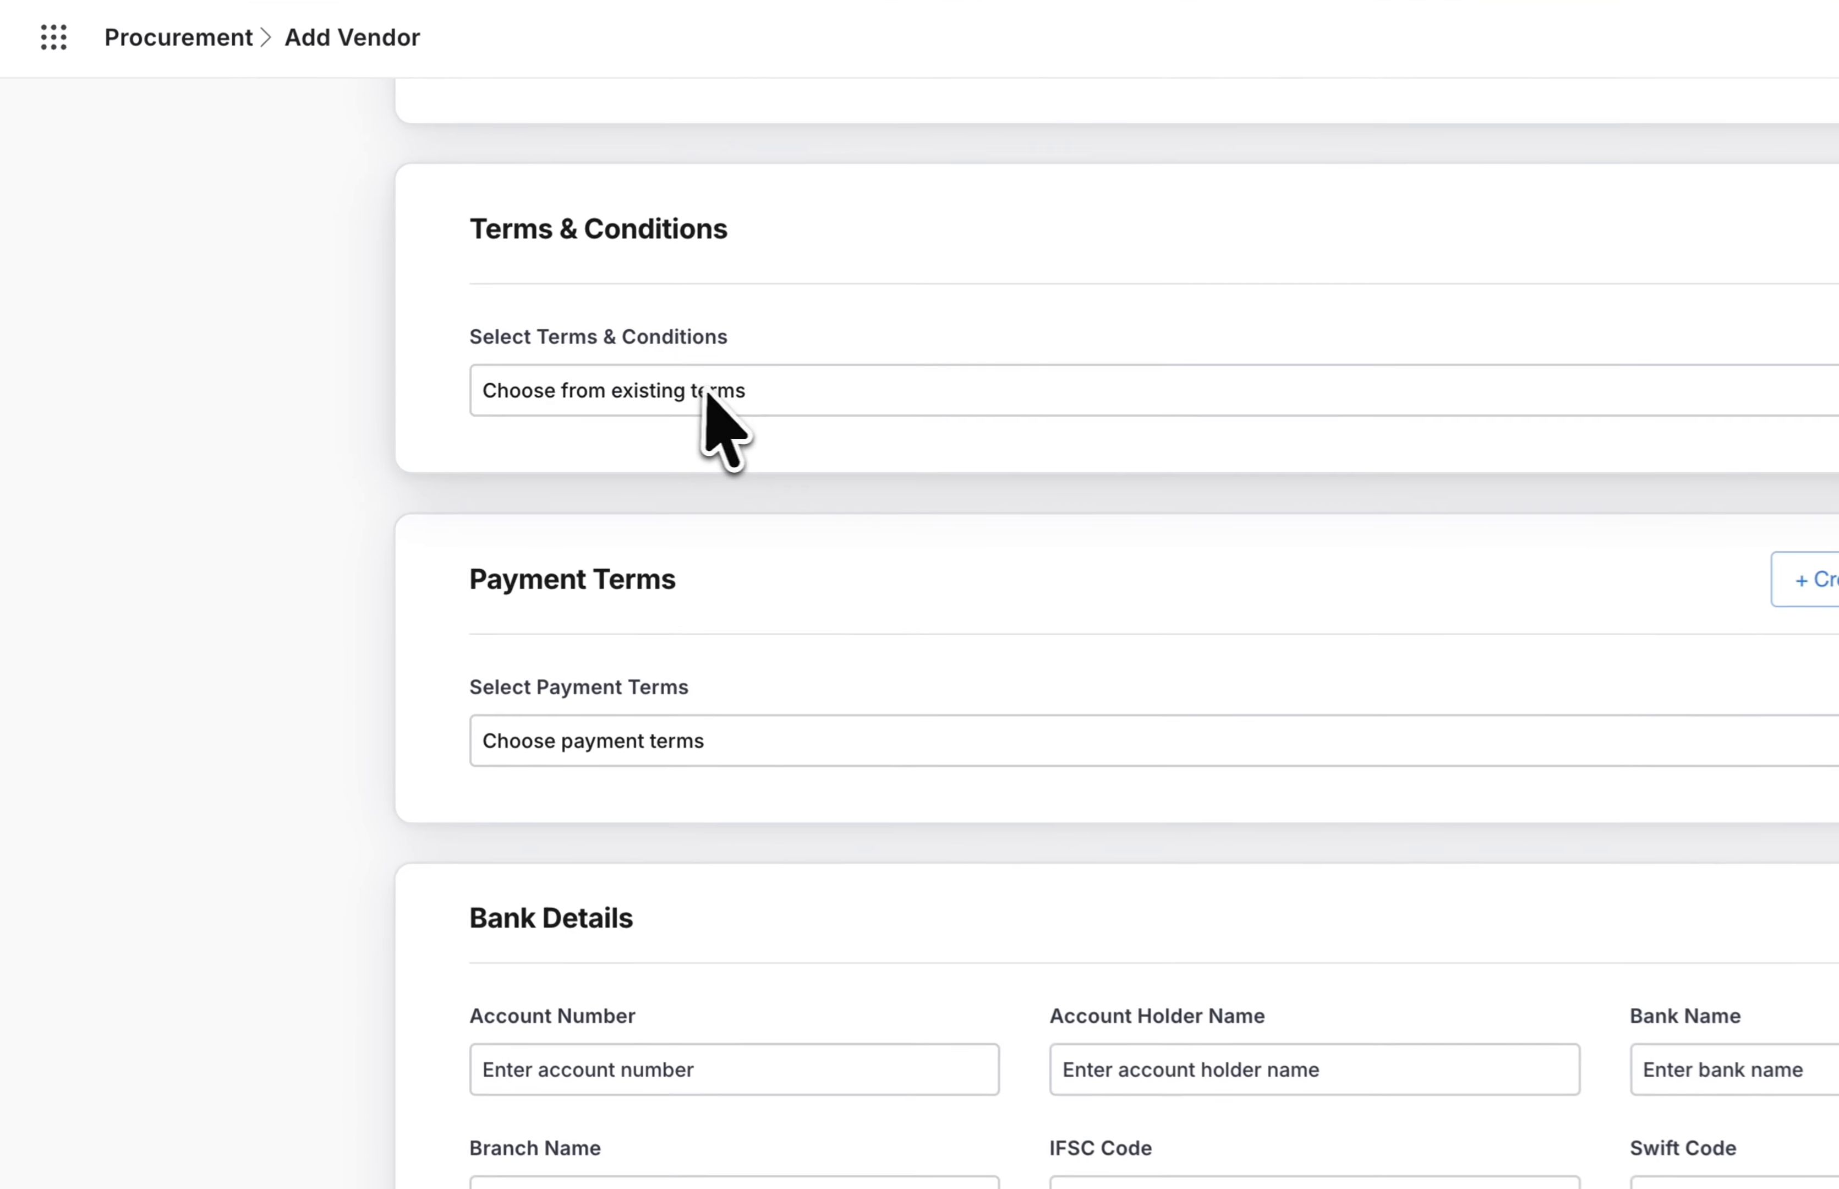
{"action": "left_click", "coordinate": [493, 409]}
{"action": "left_click", "coordinate": [743, 456]}
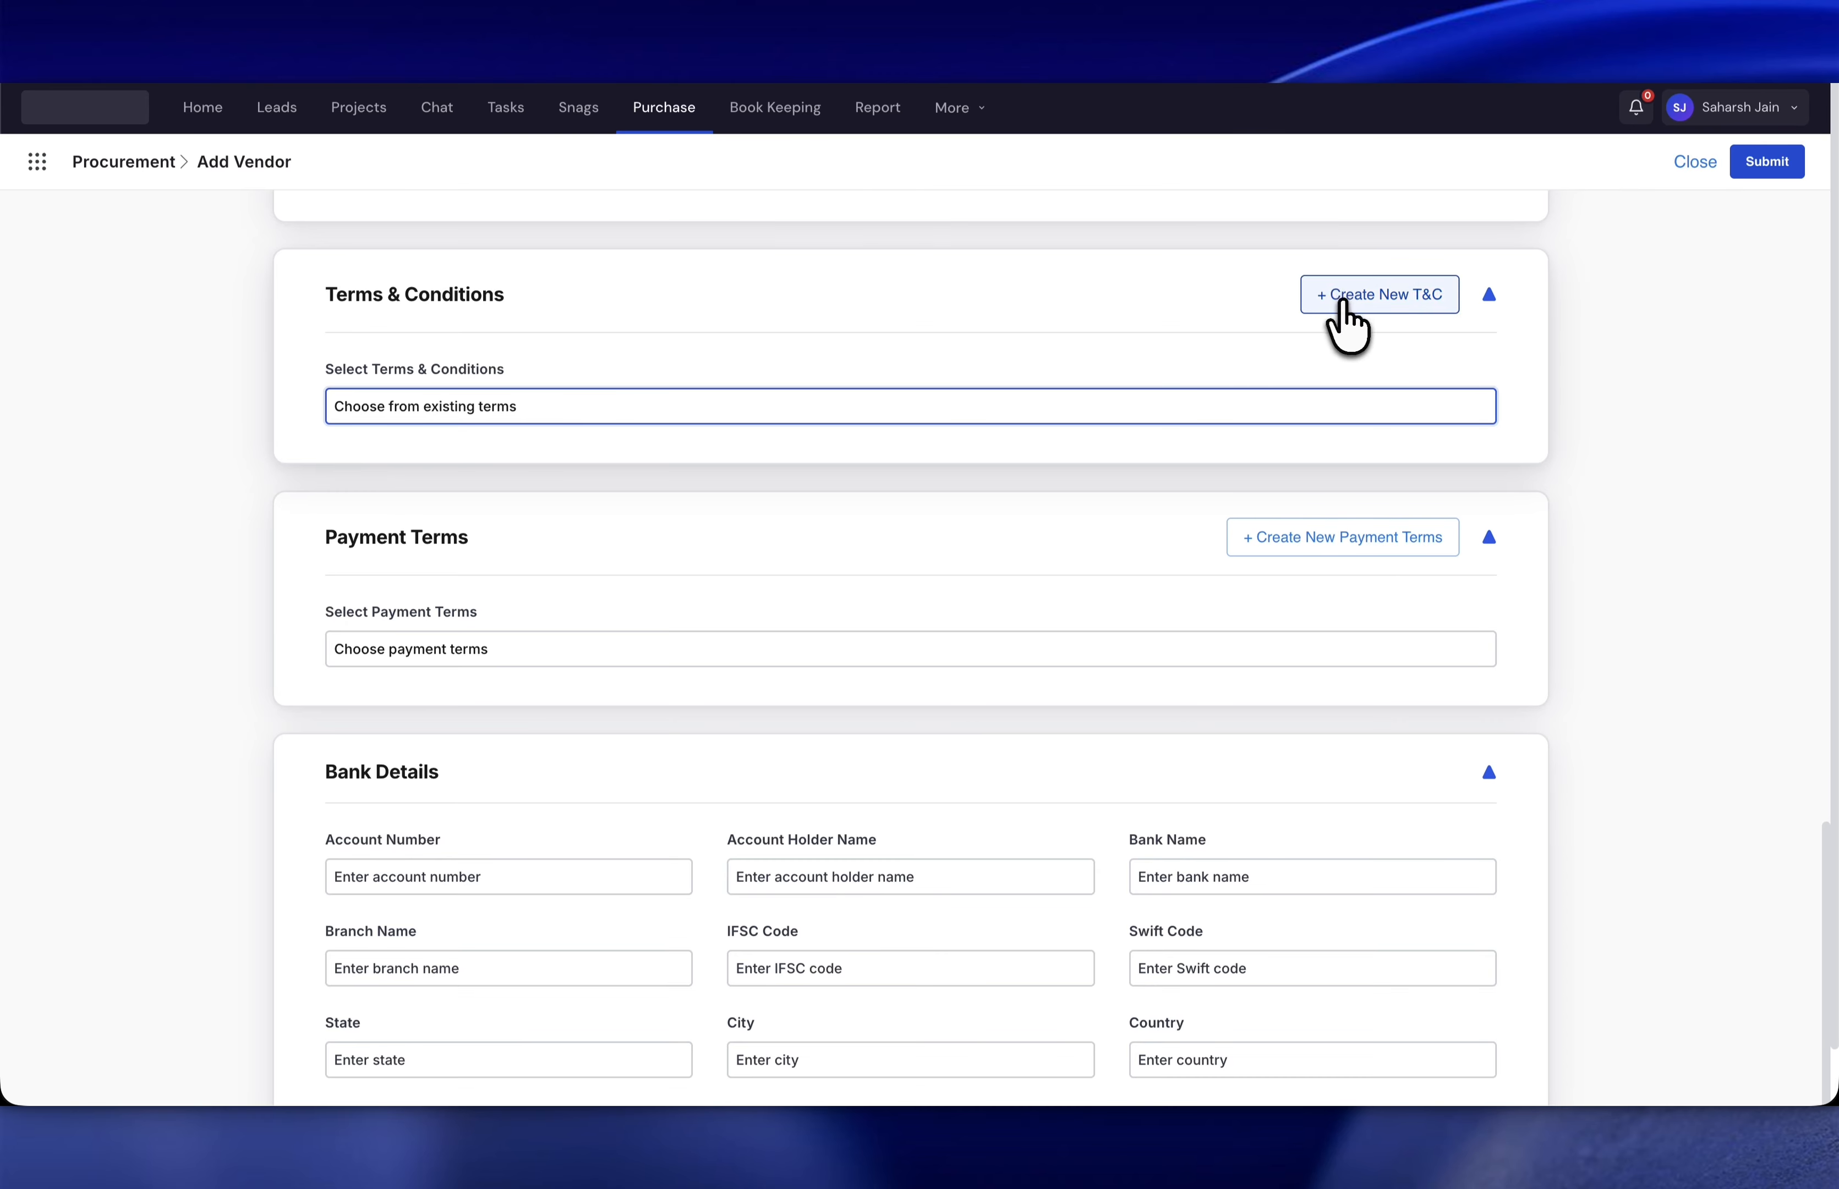
{"action": "left_click", "coordinate": [1196, 405]}
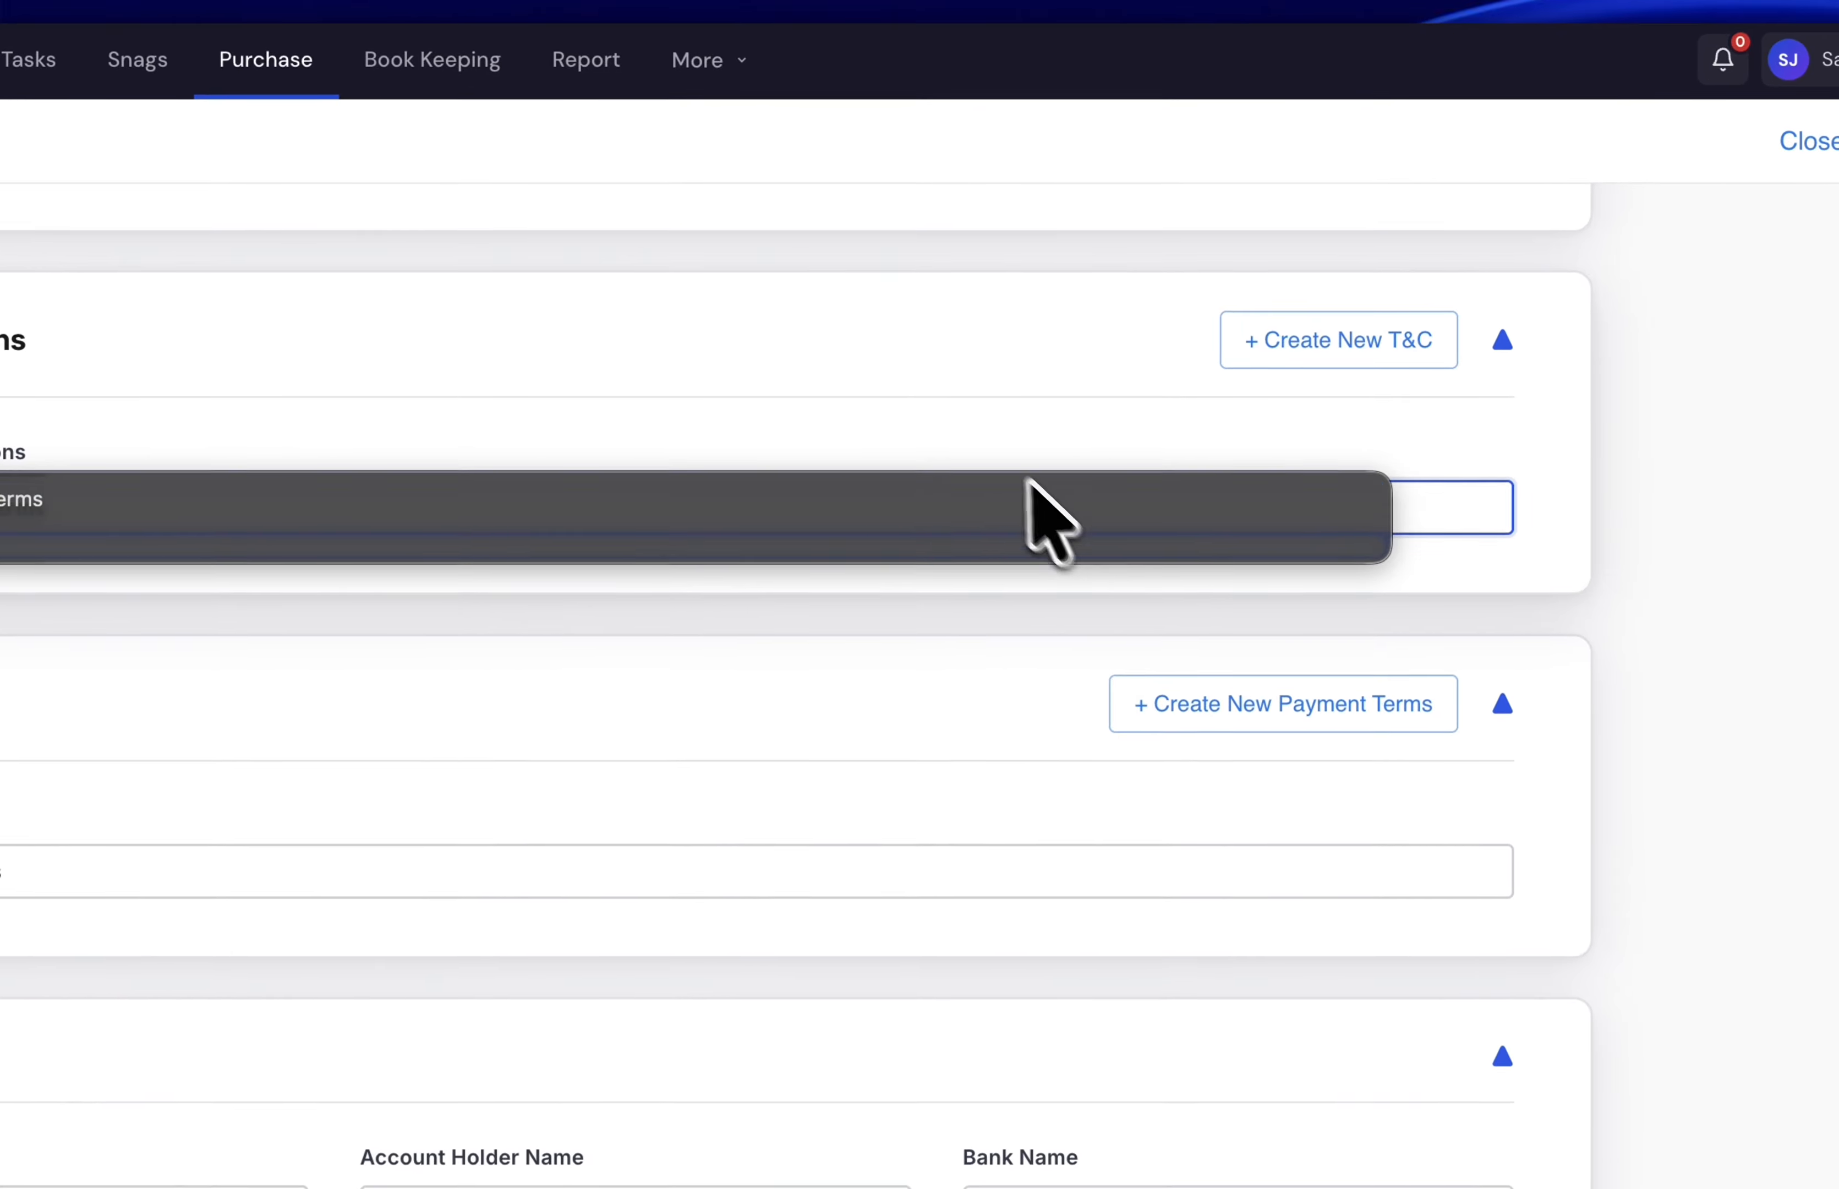
- Create and save a Test Vendor T&C template listing three numbered conditions
{"action": "left_click", "coordinate": [938, 495]}
{"action": "left_click", "coordinate": [1240, 353]}
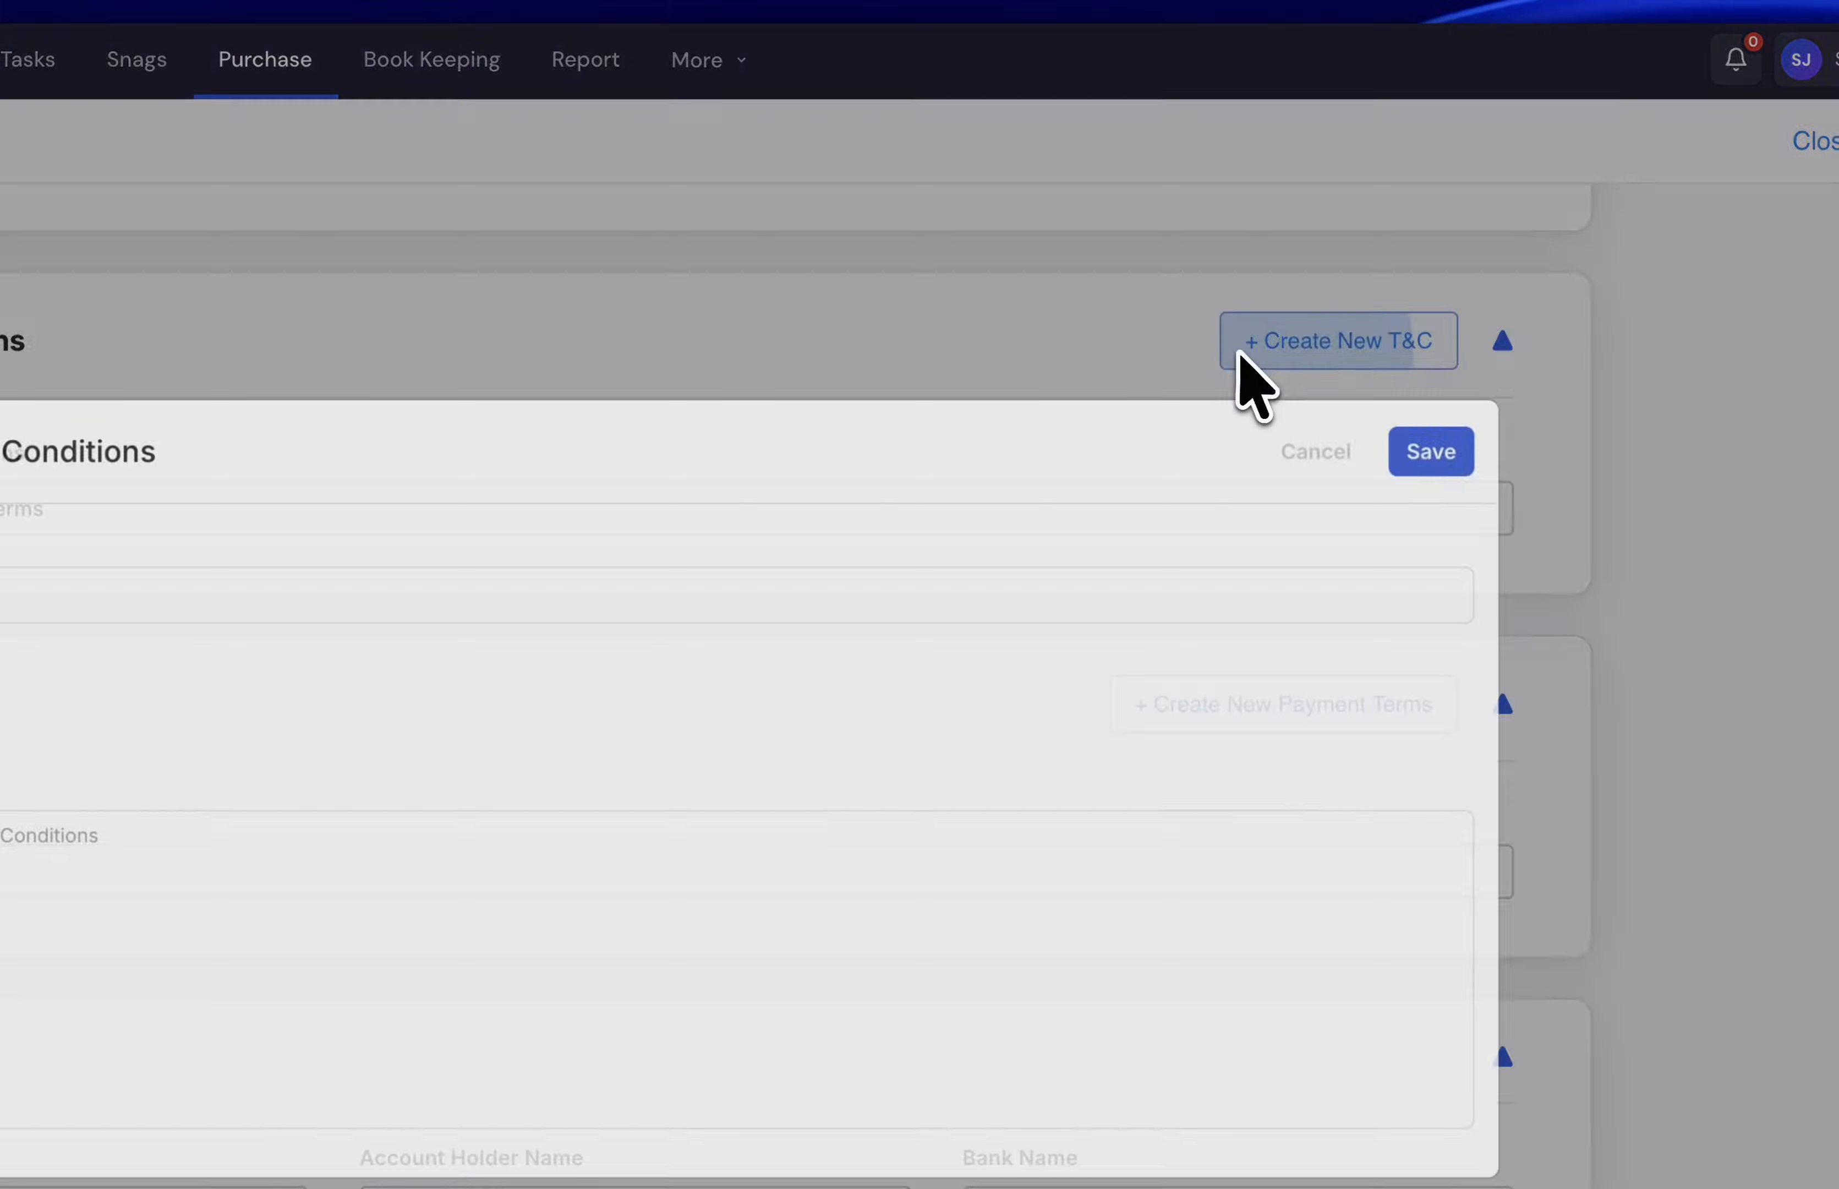
{"action": "left_click", "coordinate": [751, 575]}
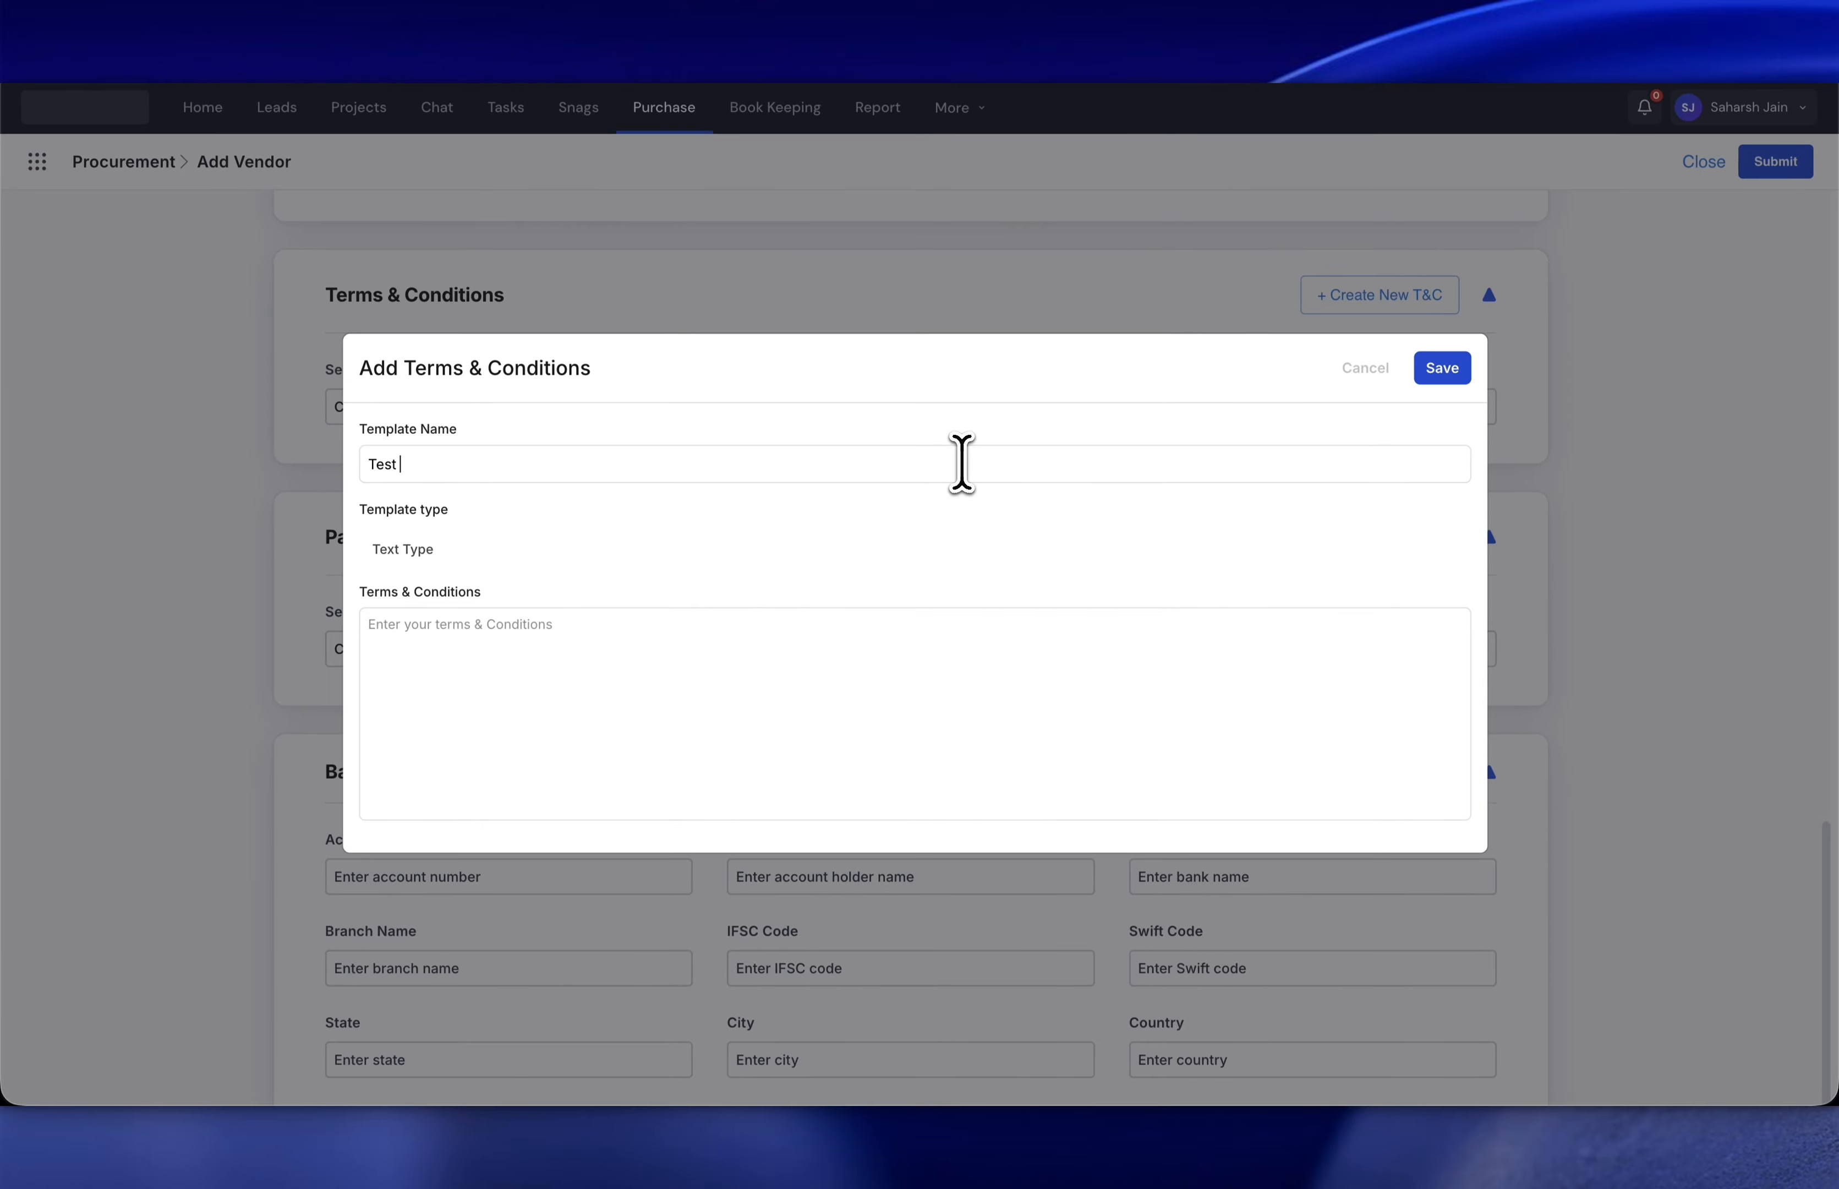
{"action": "key", "text": "Tab"}
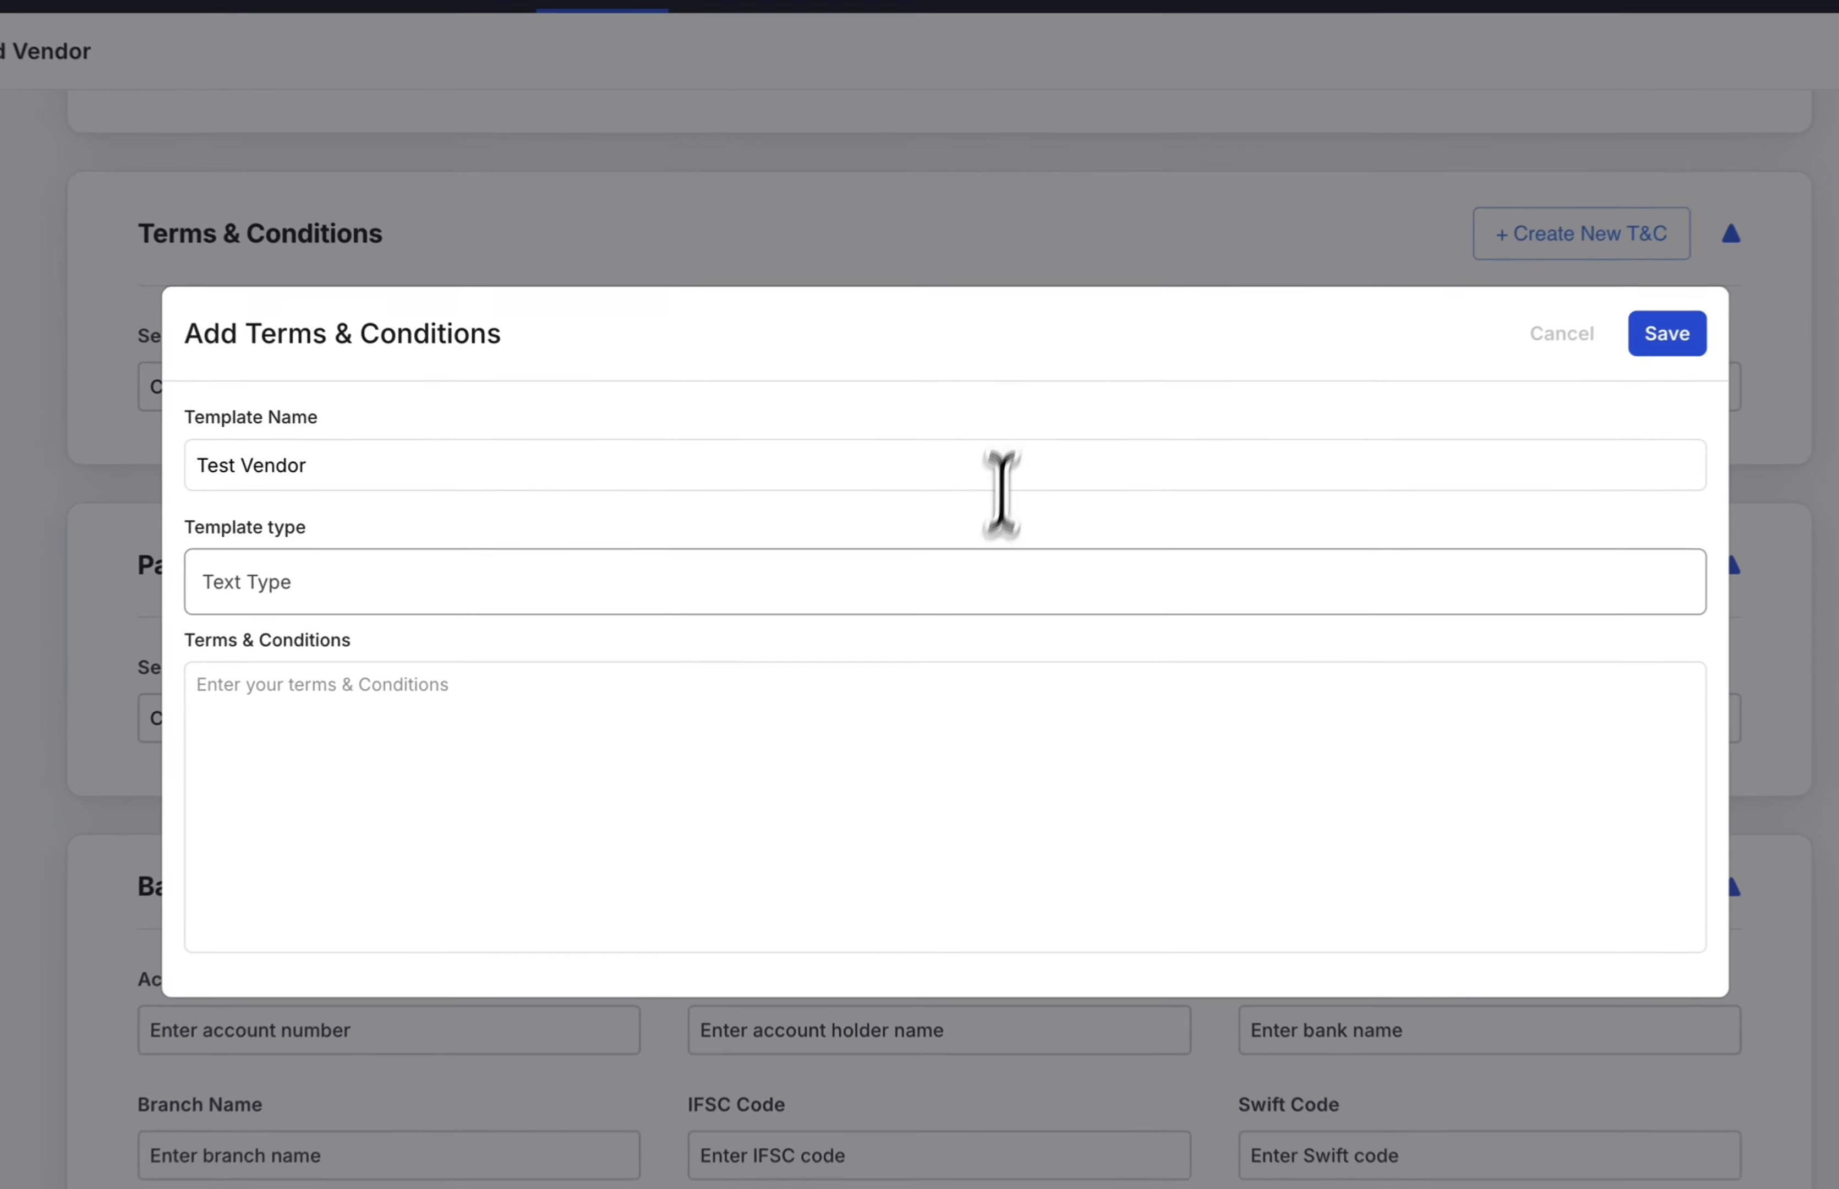
{"action": "left_click", "coordinate": [896, 653]}
{"action": "type", "text": "1. Condition 1"}
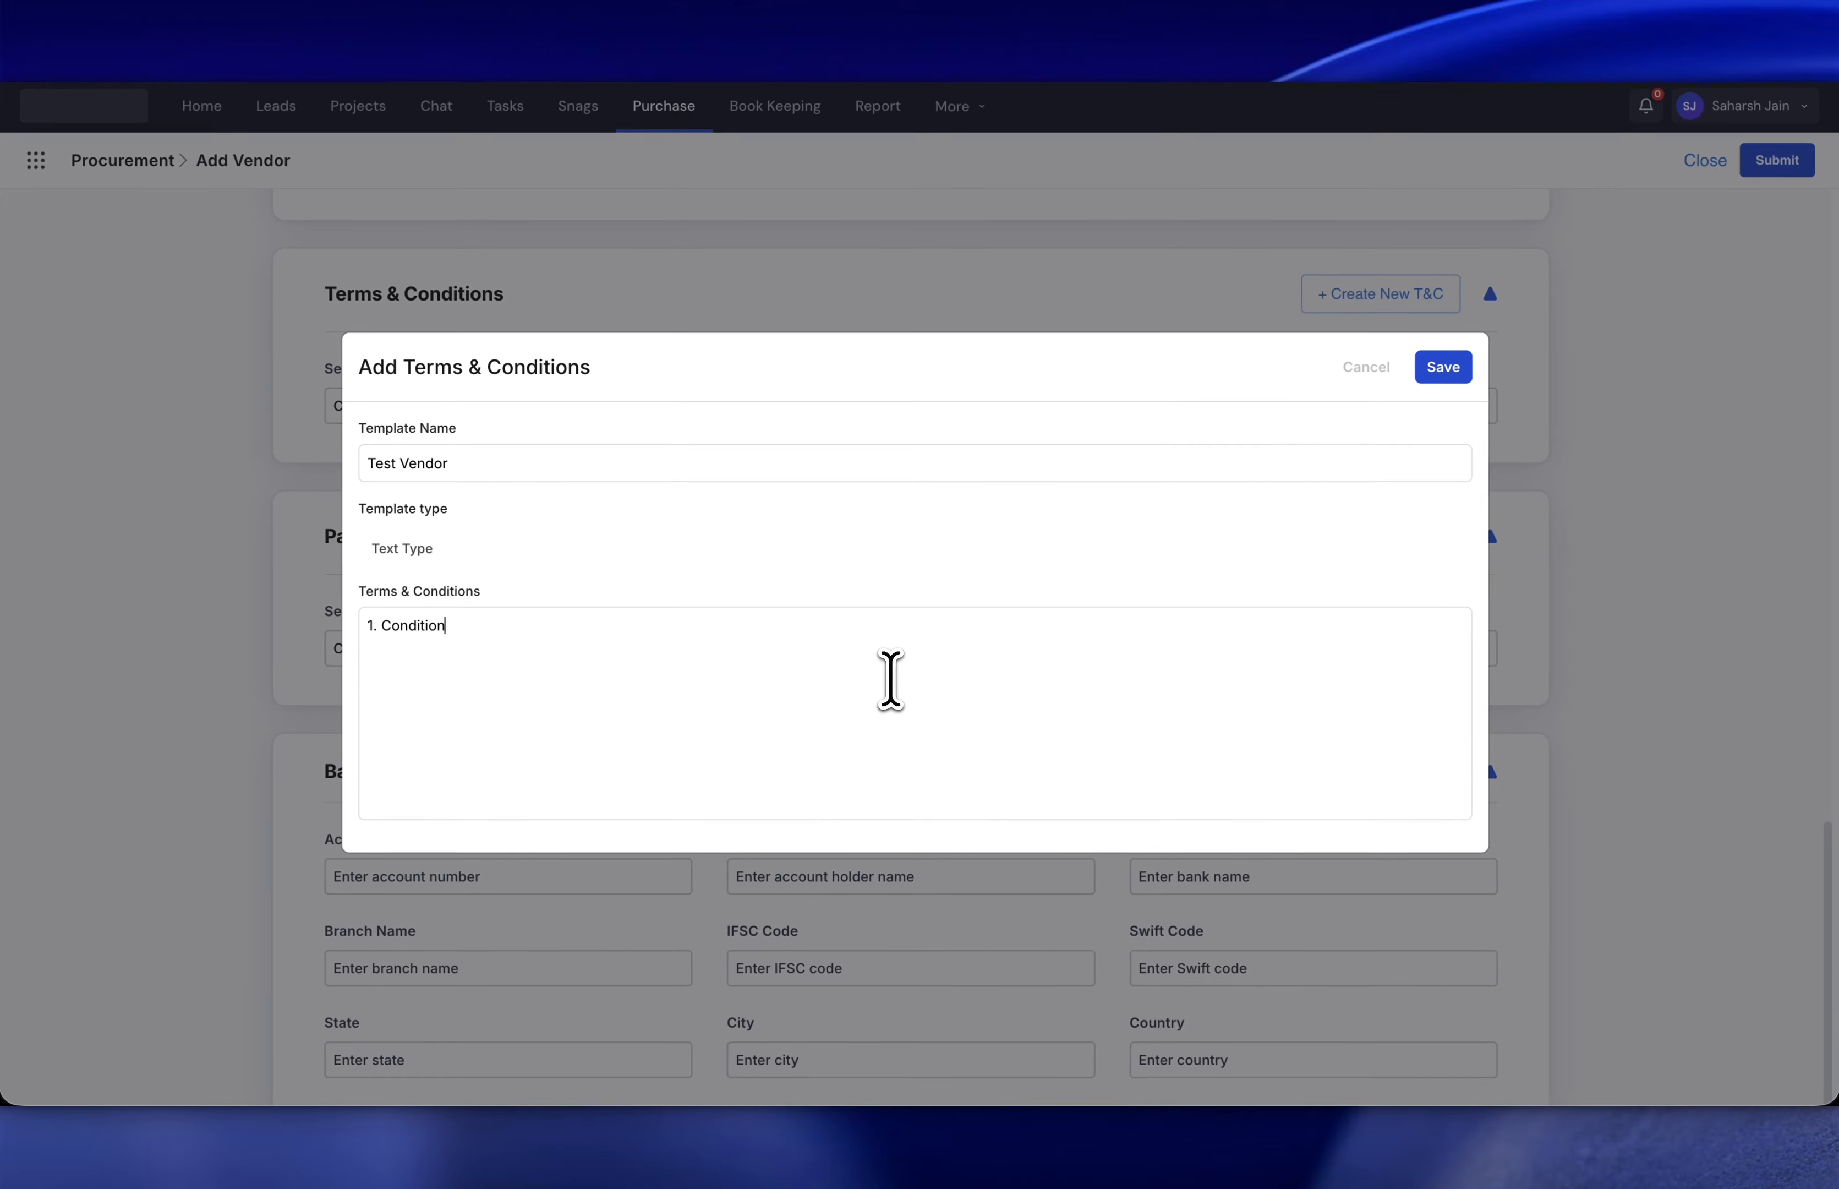
{"action": "key", "text": "Return"}
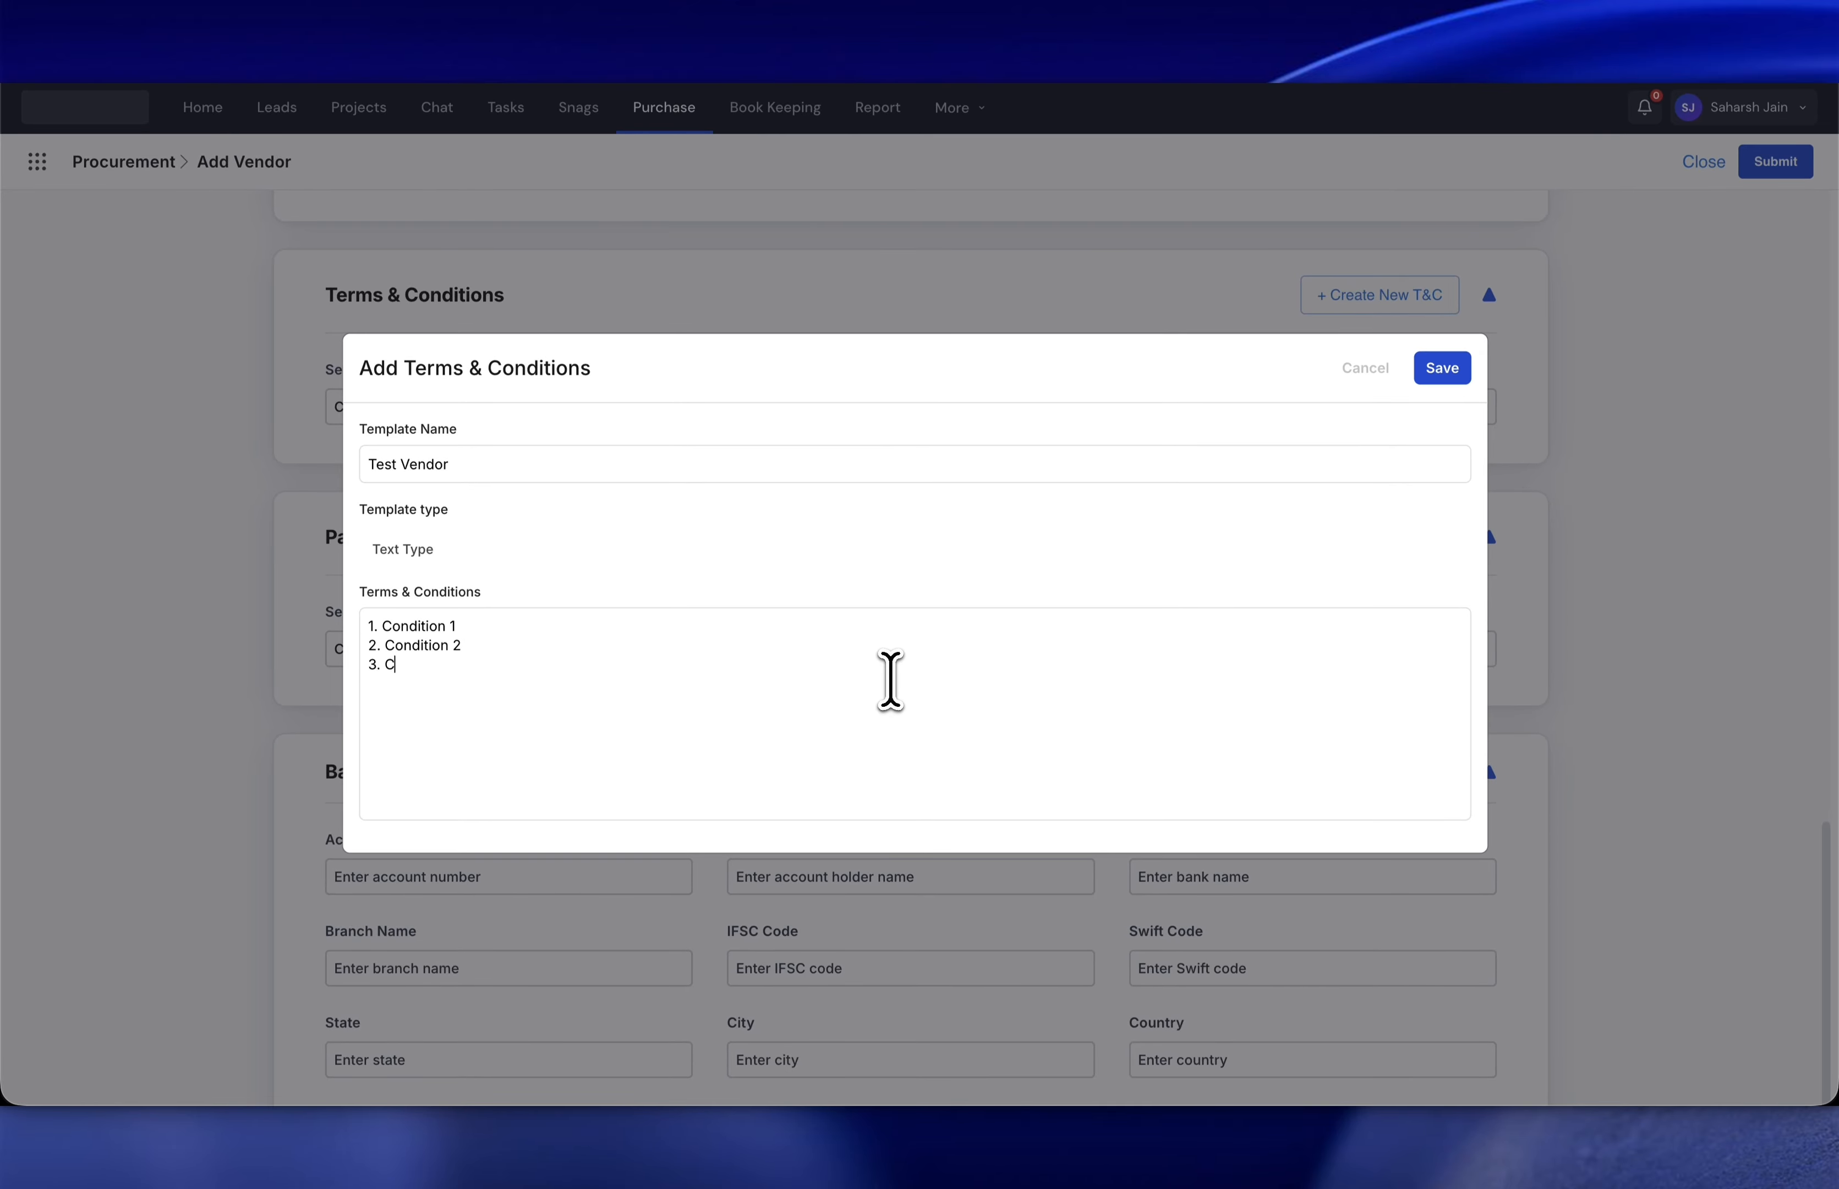
{"action": "type", "text": "3"}
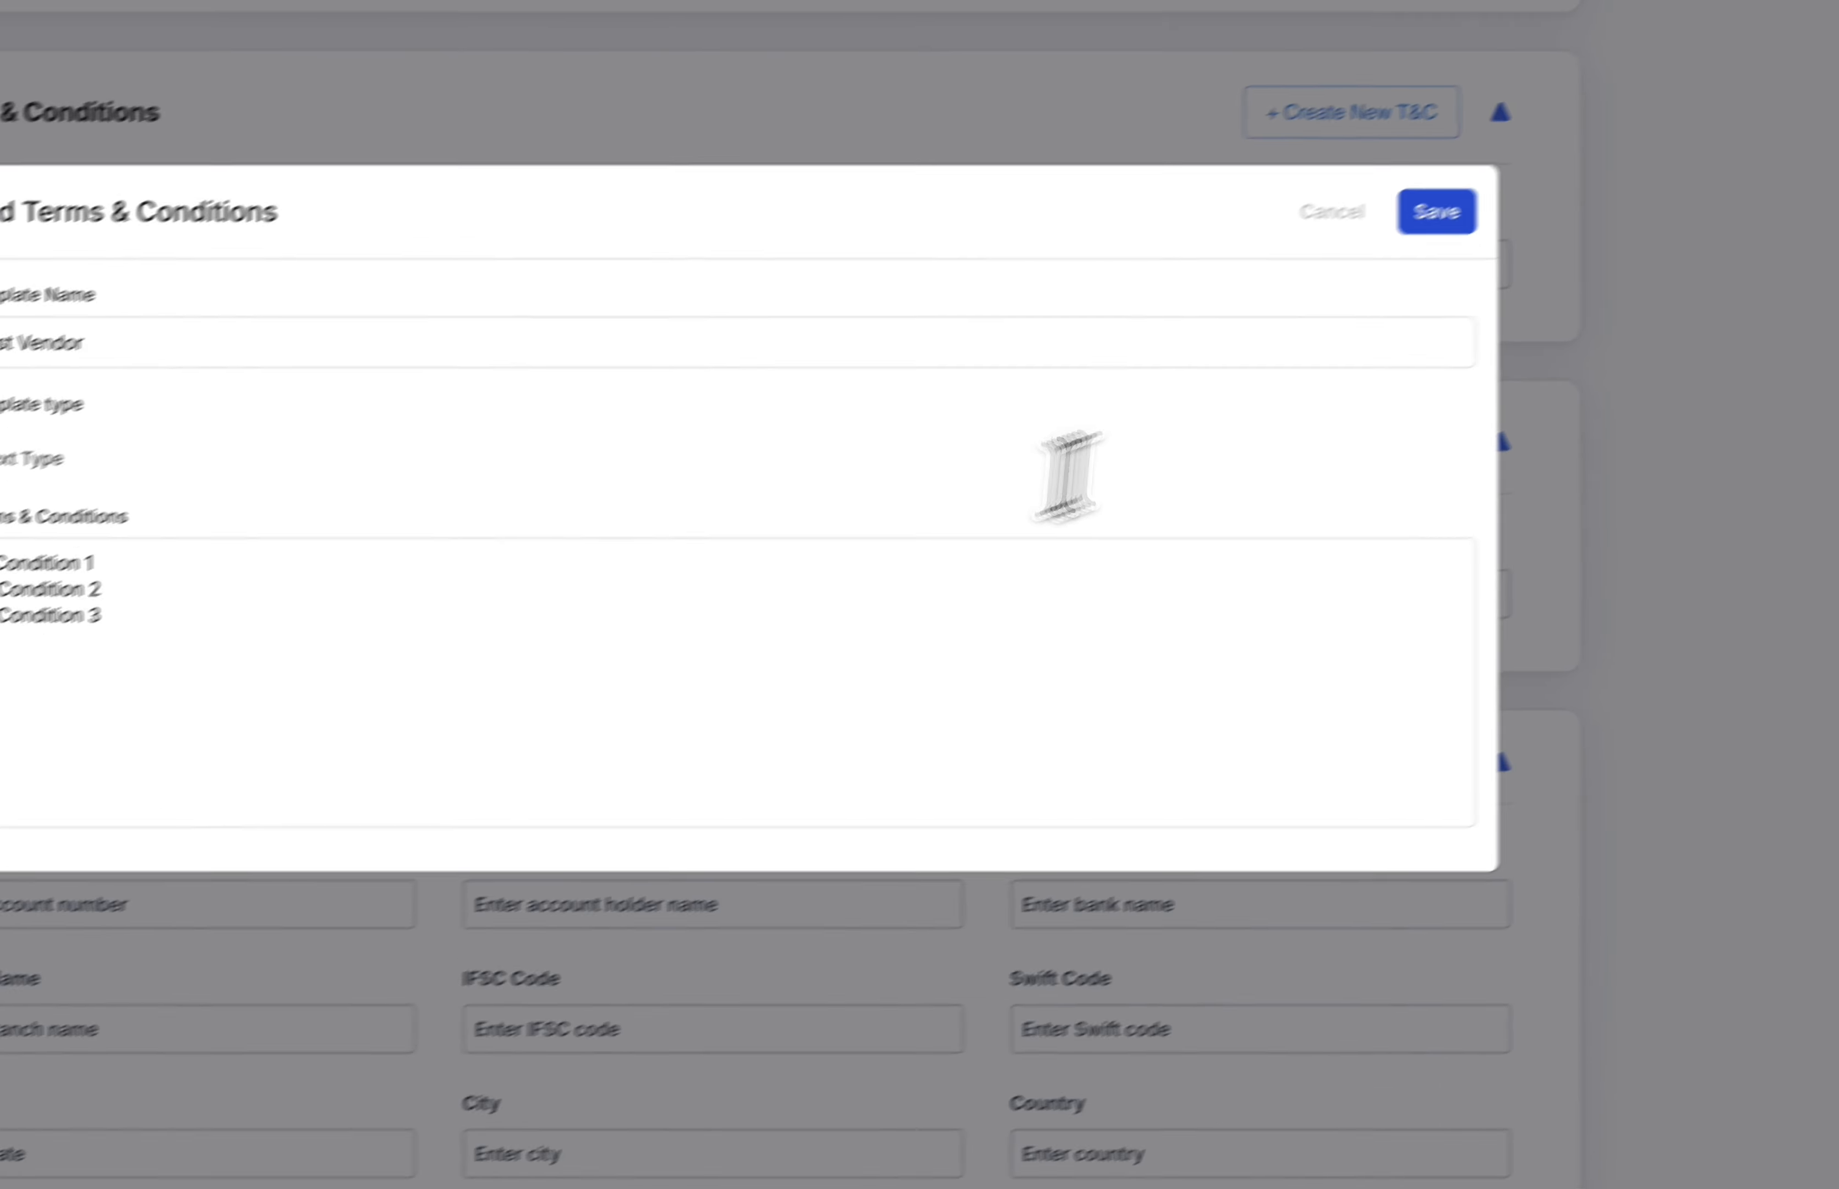
{"action": "left_click", "coordinate": [1441, 369]}
- Select the Test Vendor terms as this vendor's Terms & Conditions
{"action": "left_click", "coordinate": [696, 371]}
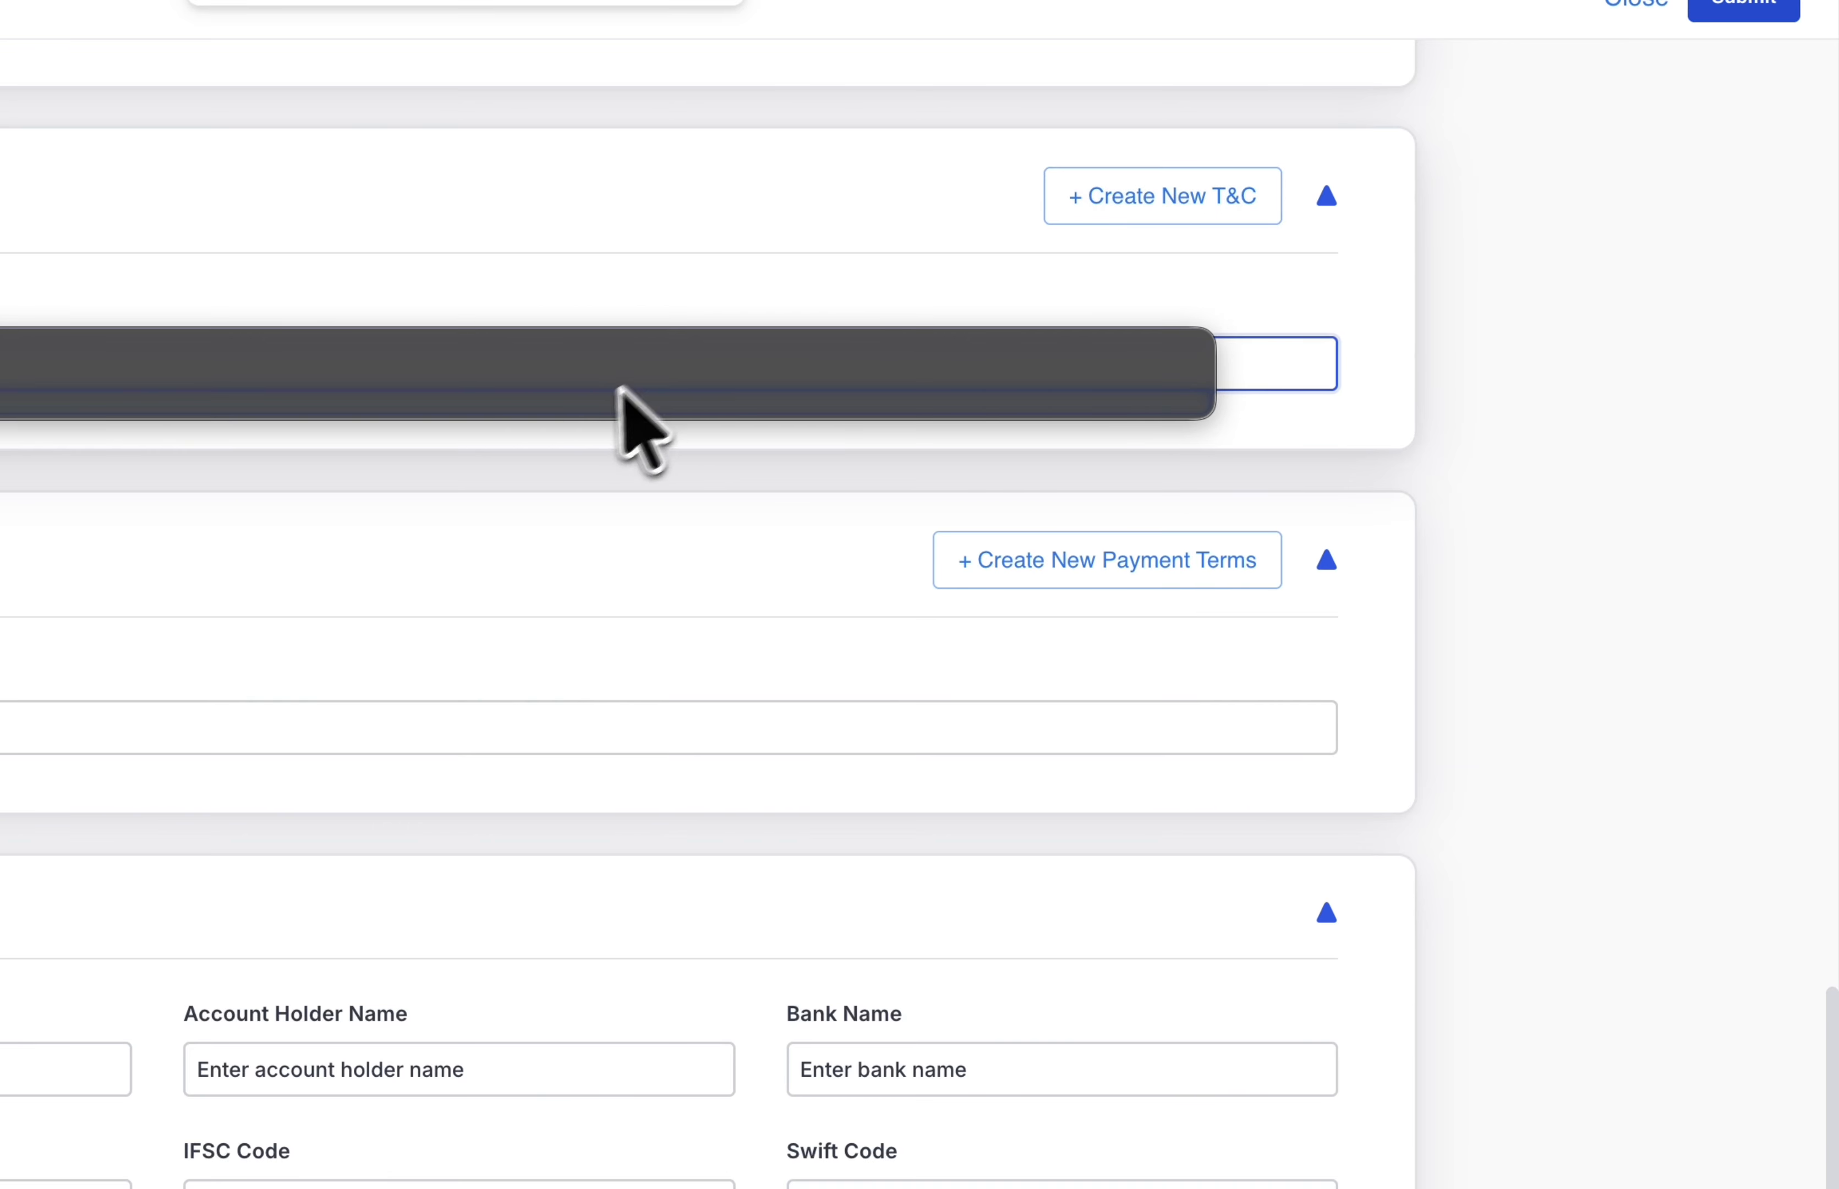
{"action": "left_click", "coordinate": [549, 406]}
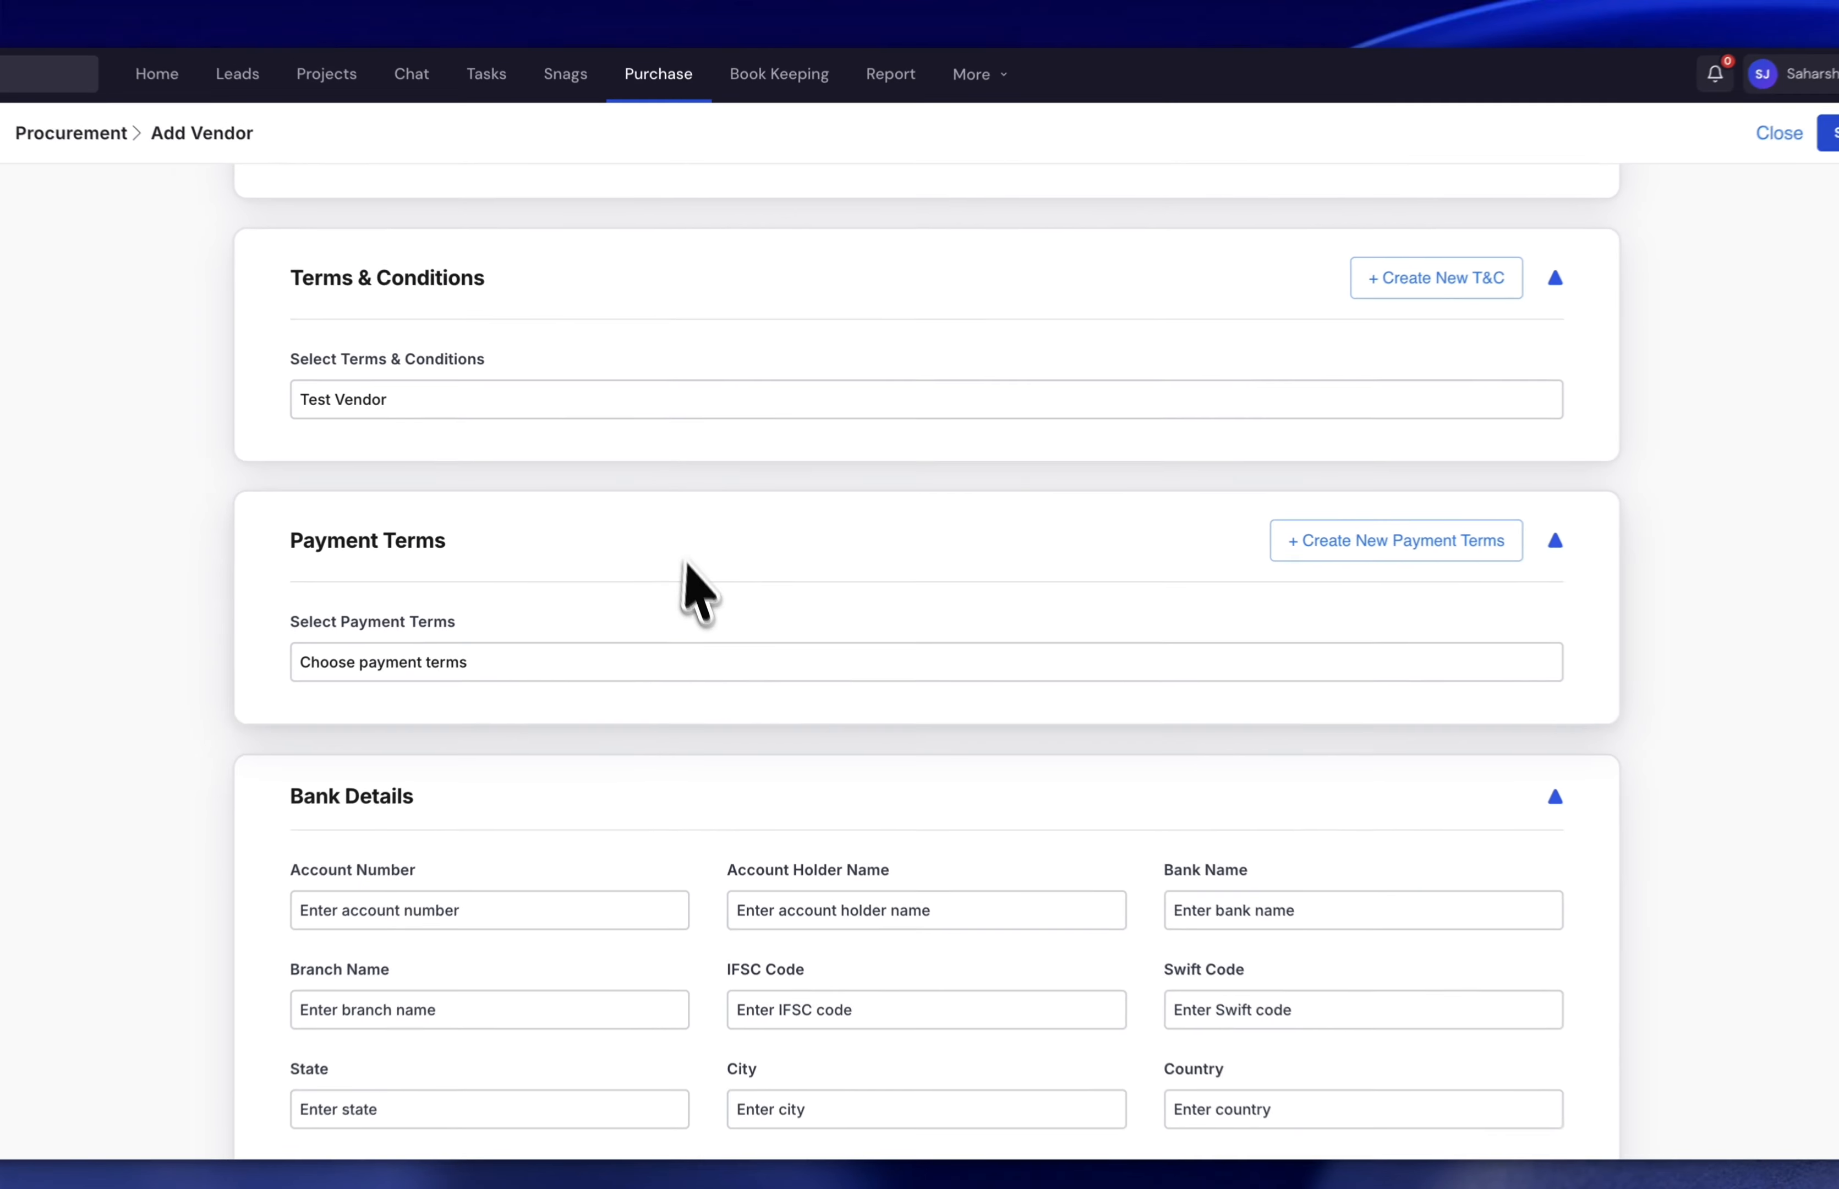
{"action": "scroll", "coordinate": [688, 568], "scroll_direction": "down", "scroll_amount": 2}
- Create and save Test Vendor Payment Terms with Advance 30% and Balance 70% rows
{"action": "scroll", "coordinate": [699, 589], "scroll_direction": "up", "scroll_amount": 1}
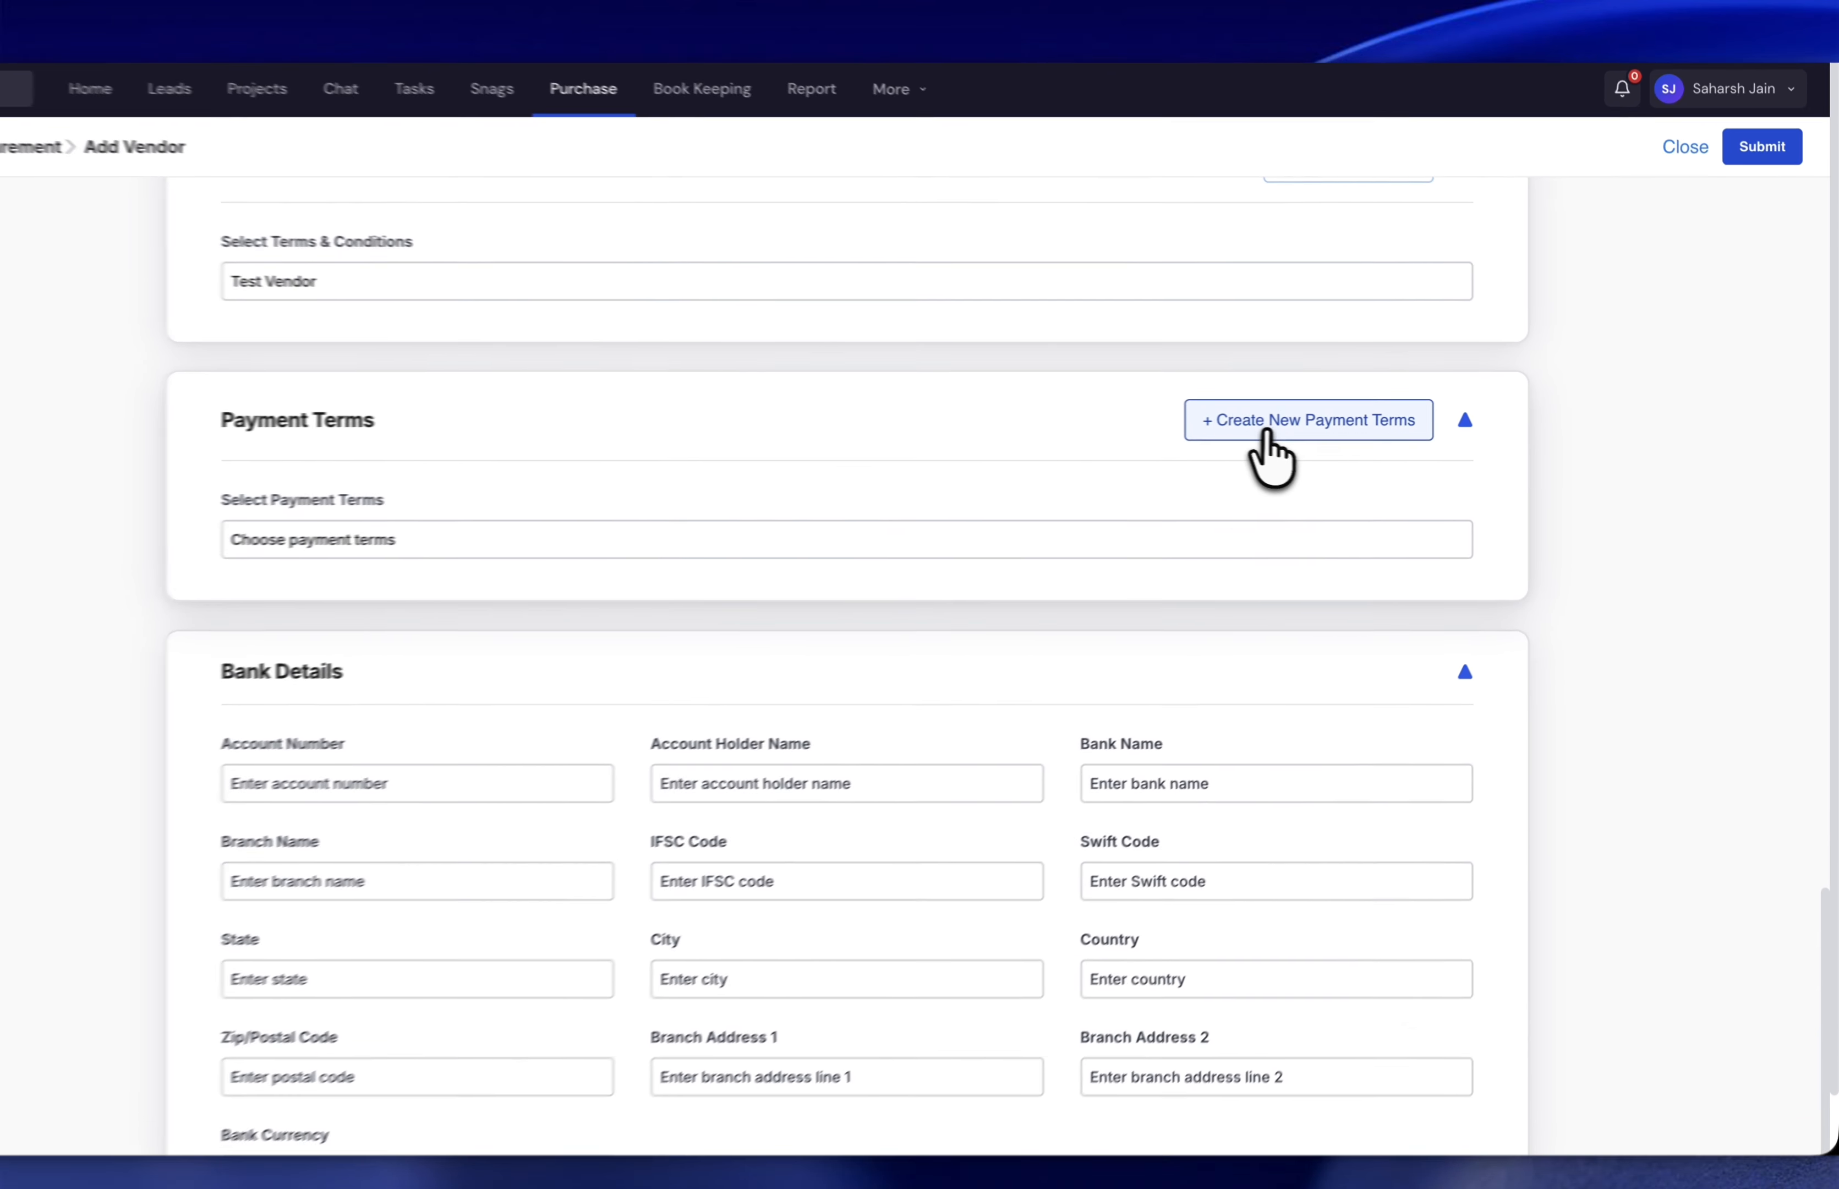
{"action": "left_click", "coordinate": [1277, 430]}
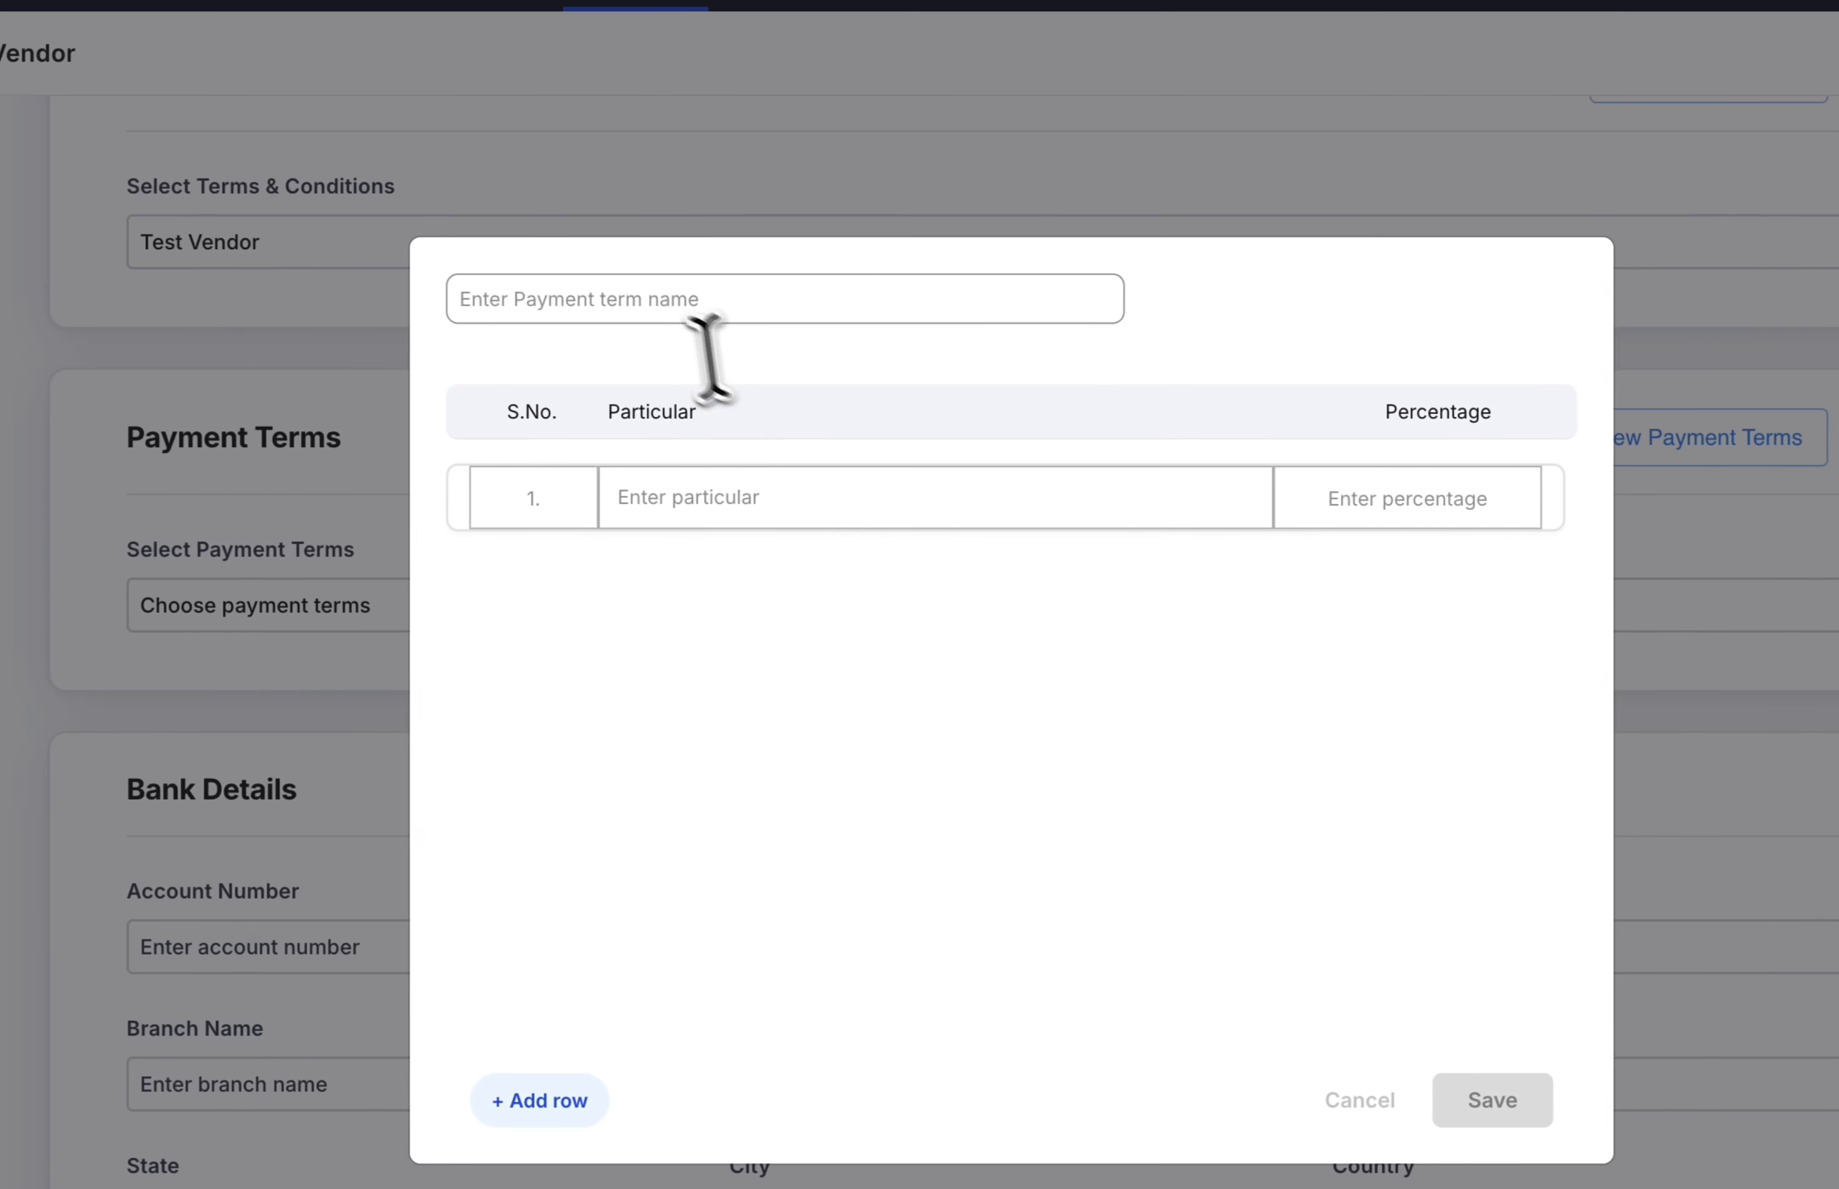
{"action": "left_click", "coordinate": [414, 300]}
{"action": "type", "text": "Test Vendor Payme"}
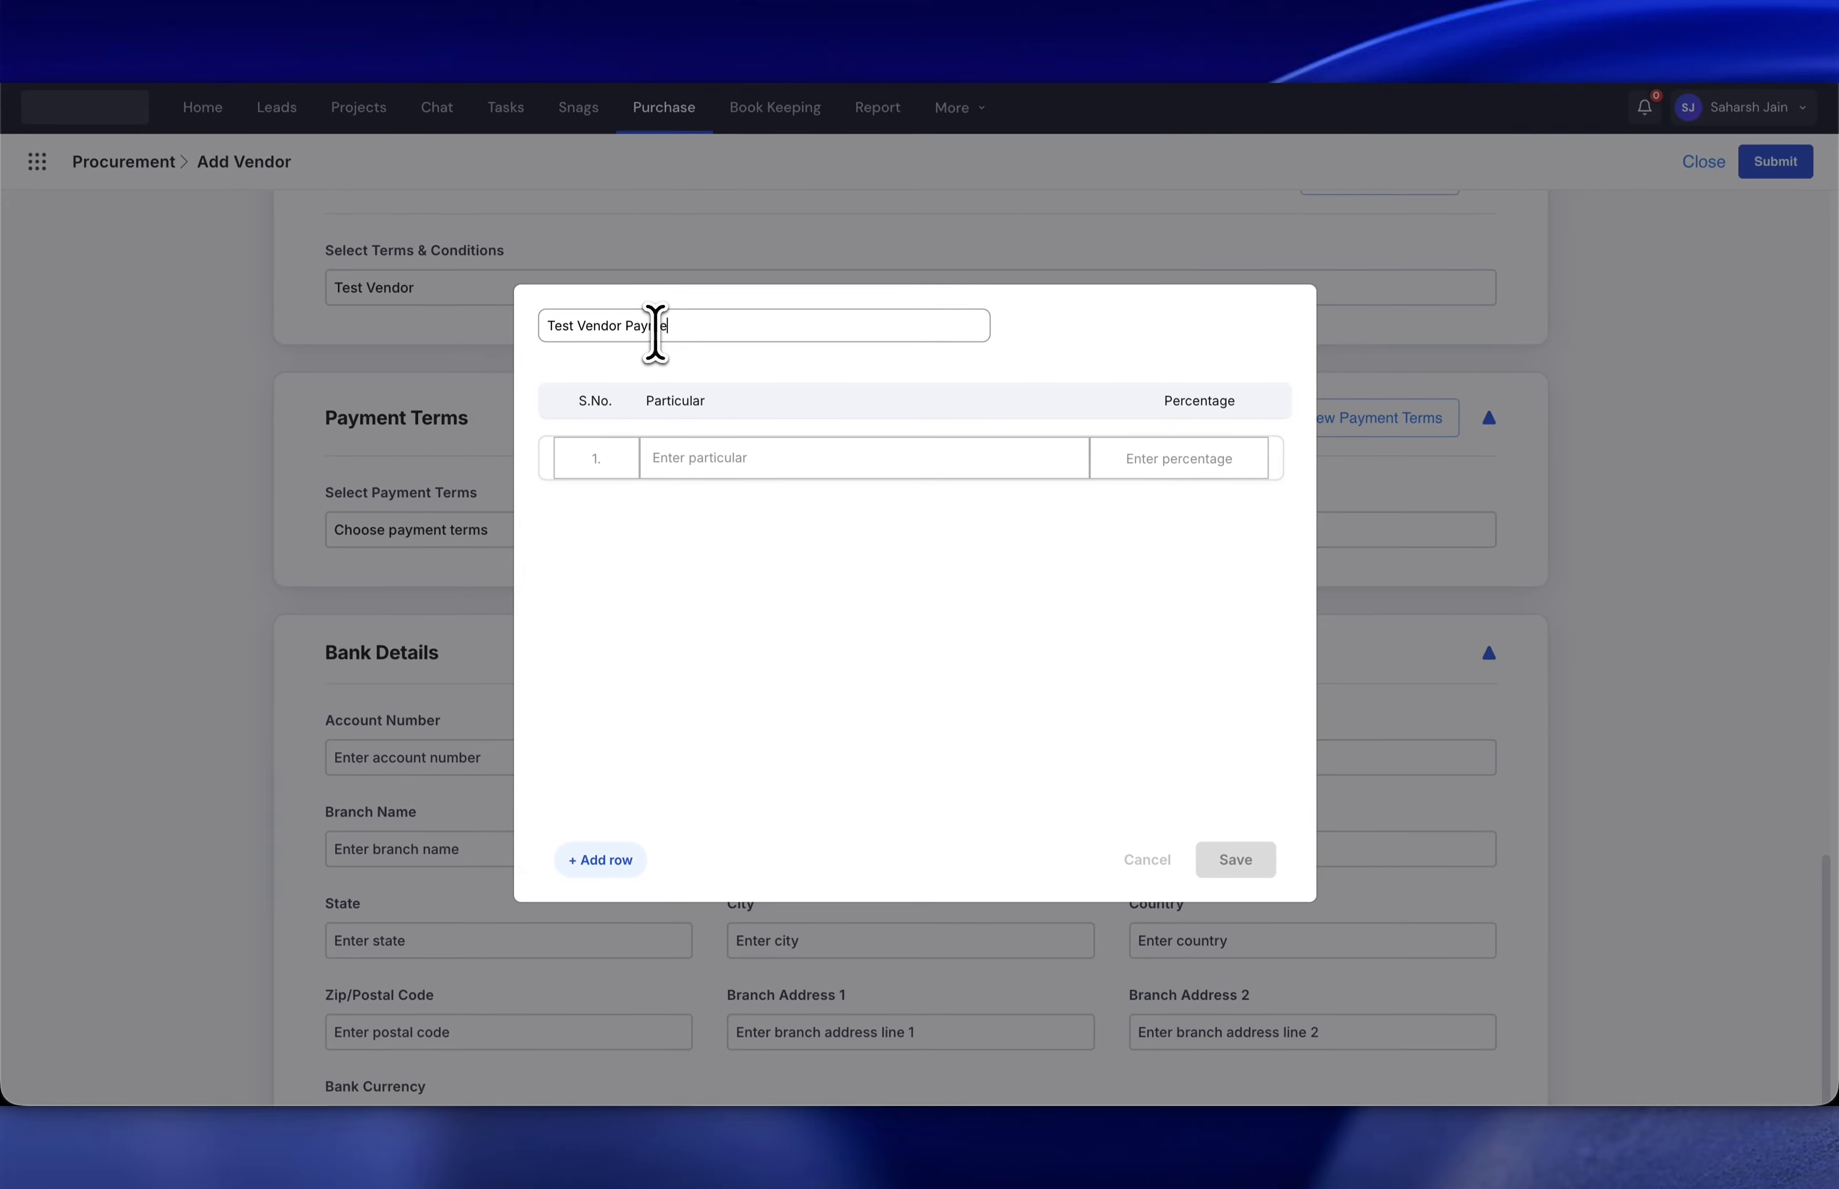
{"action": "type", "text": "s"}
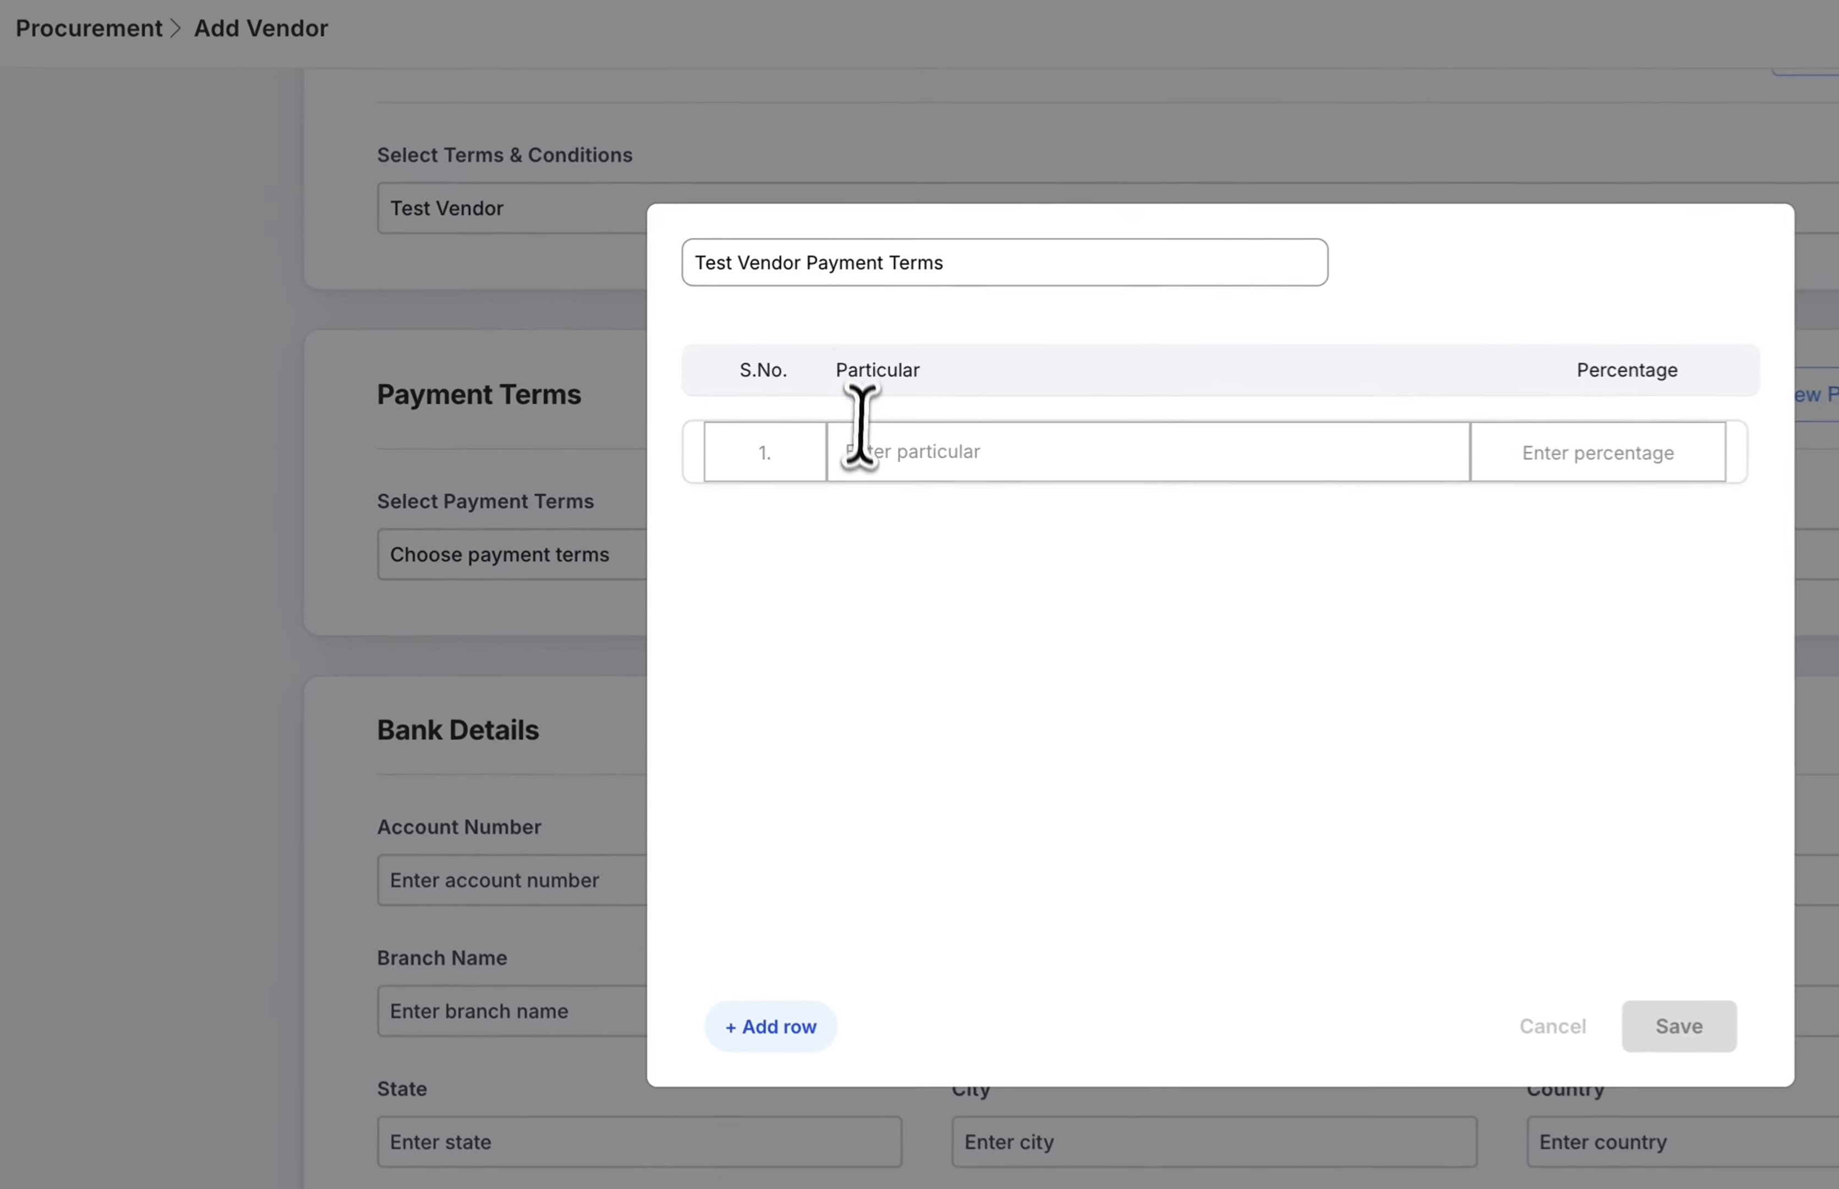
{"action": "left_click", "coordinate": [678, 460]}
{"action": "type", "text": "Advance"}
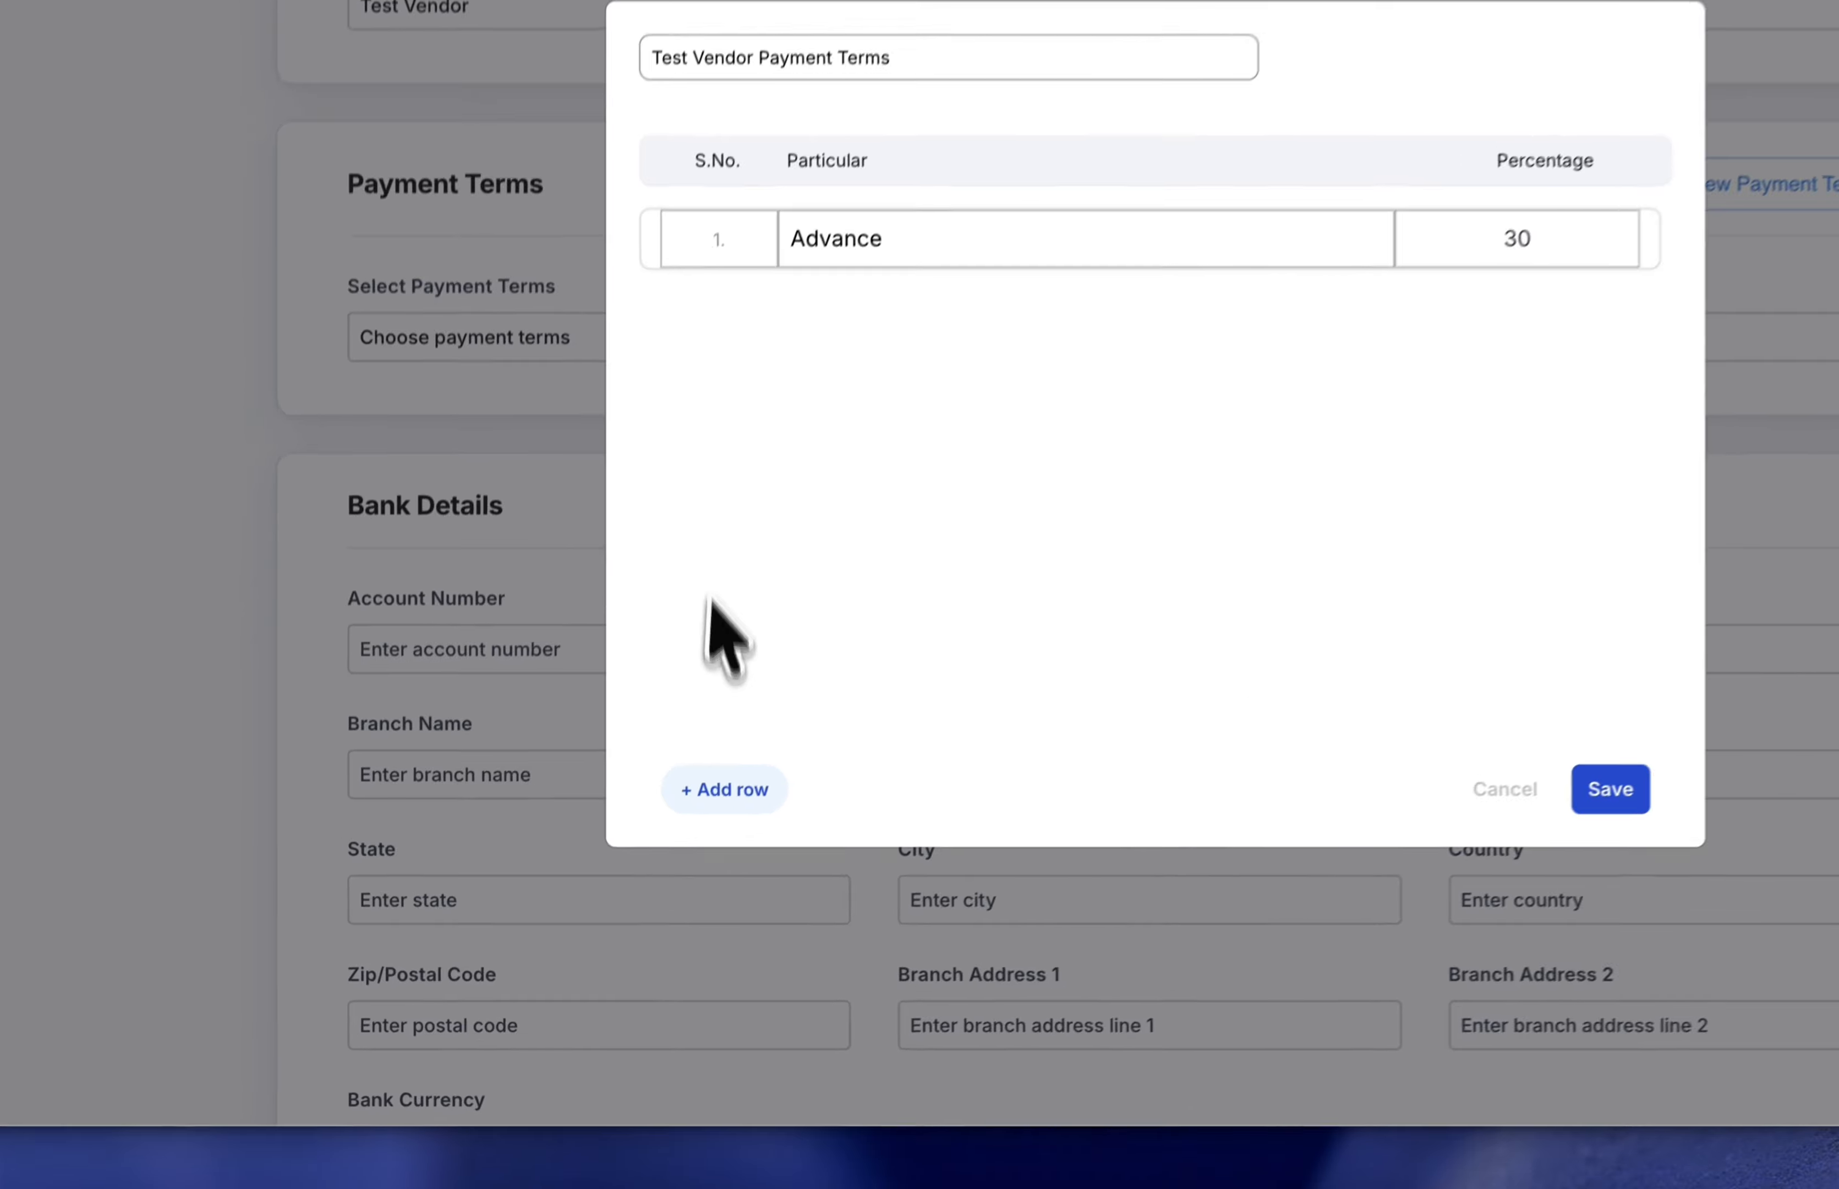
{"action": "left_click", "coordinate": [600, 859]}
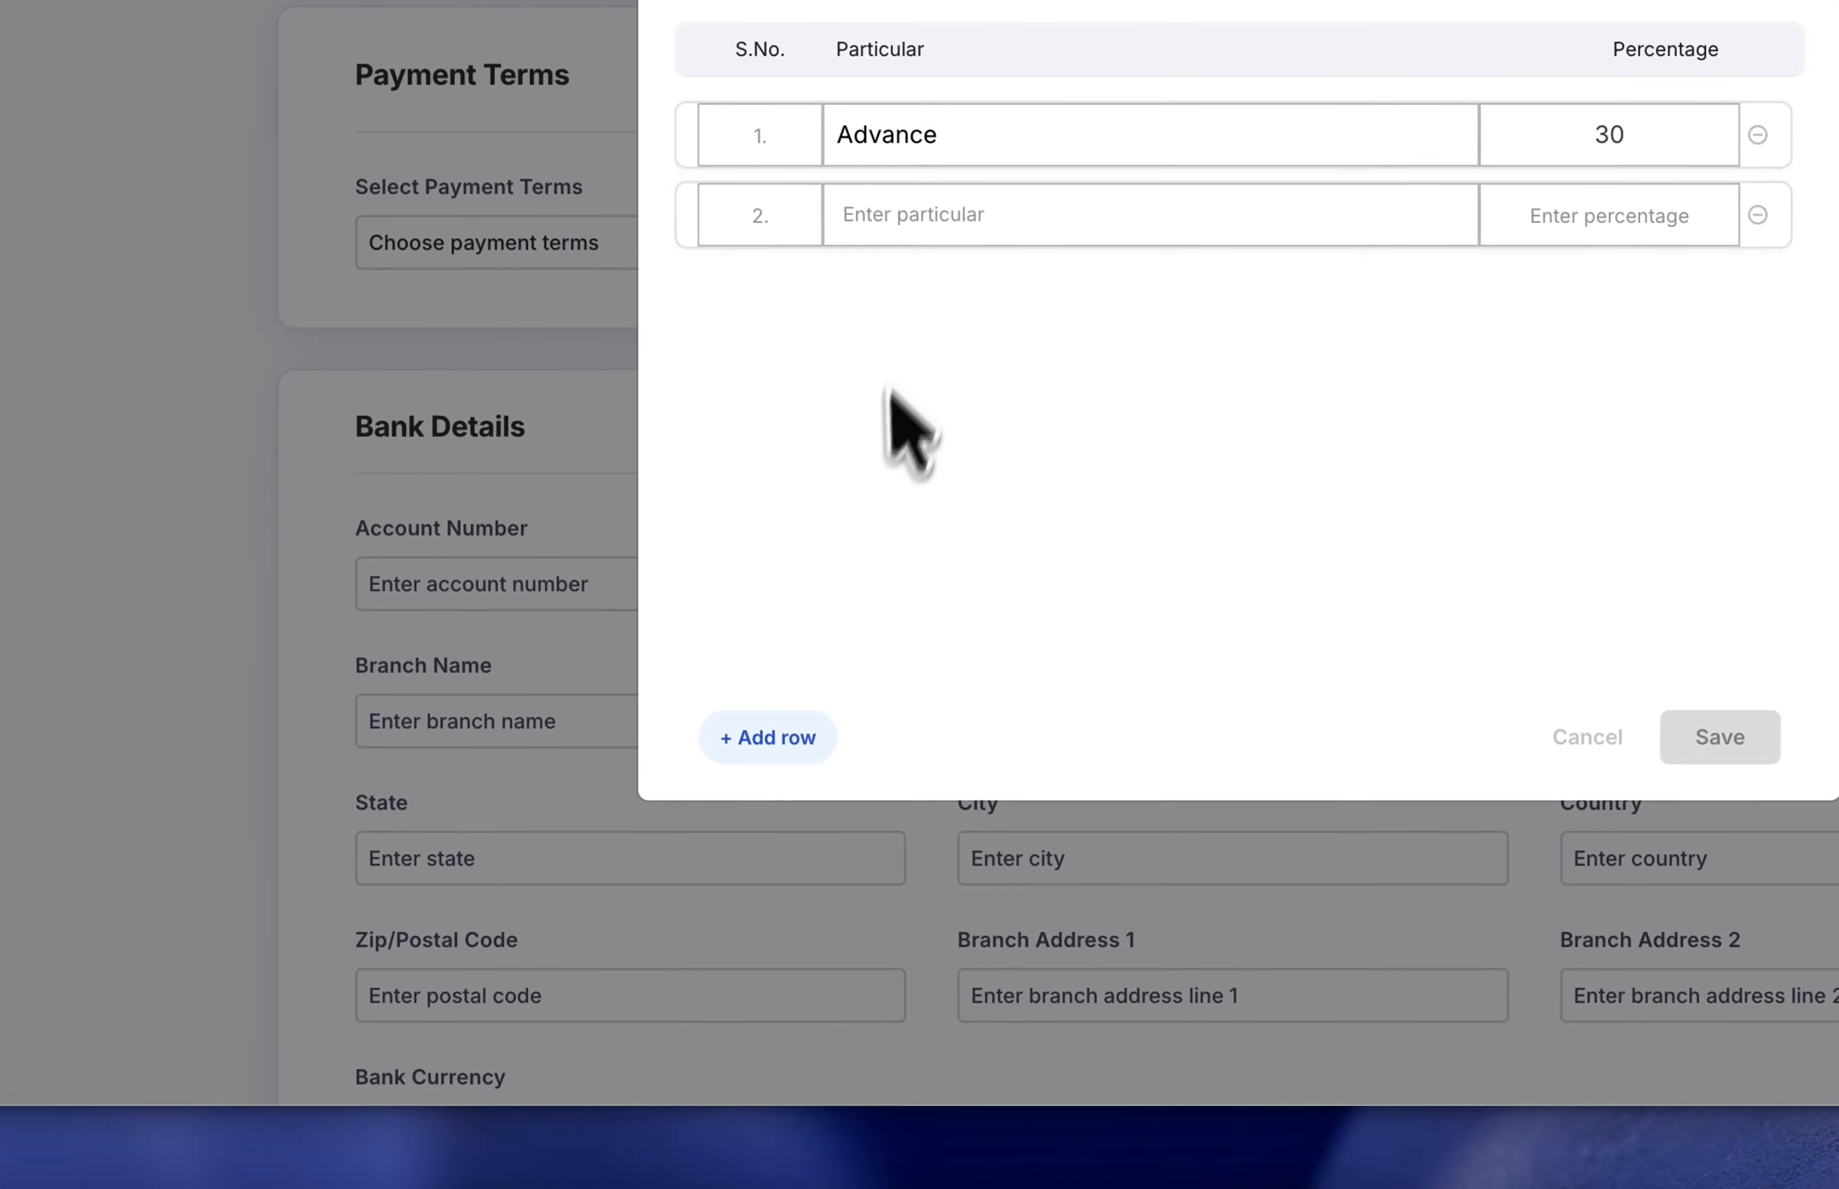
{"action": "left_click", "coordinate": [918, 224]}
{"action": "type", "text": "Balanc"}
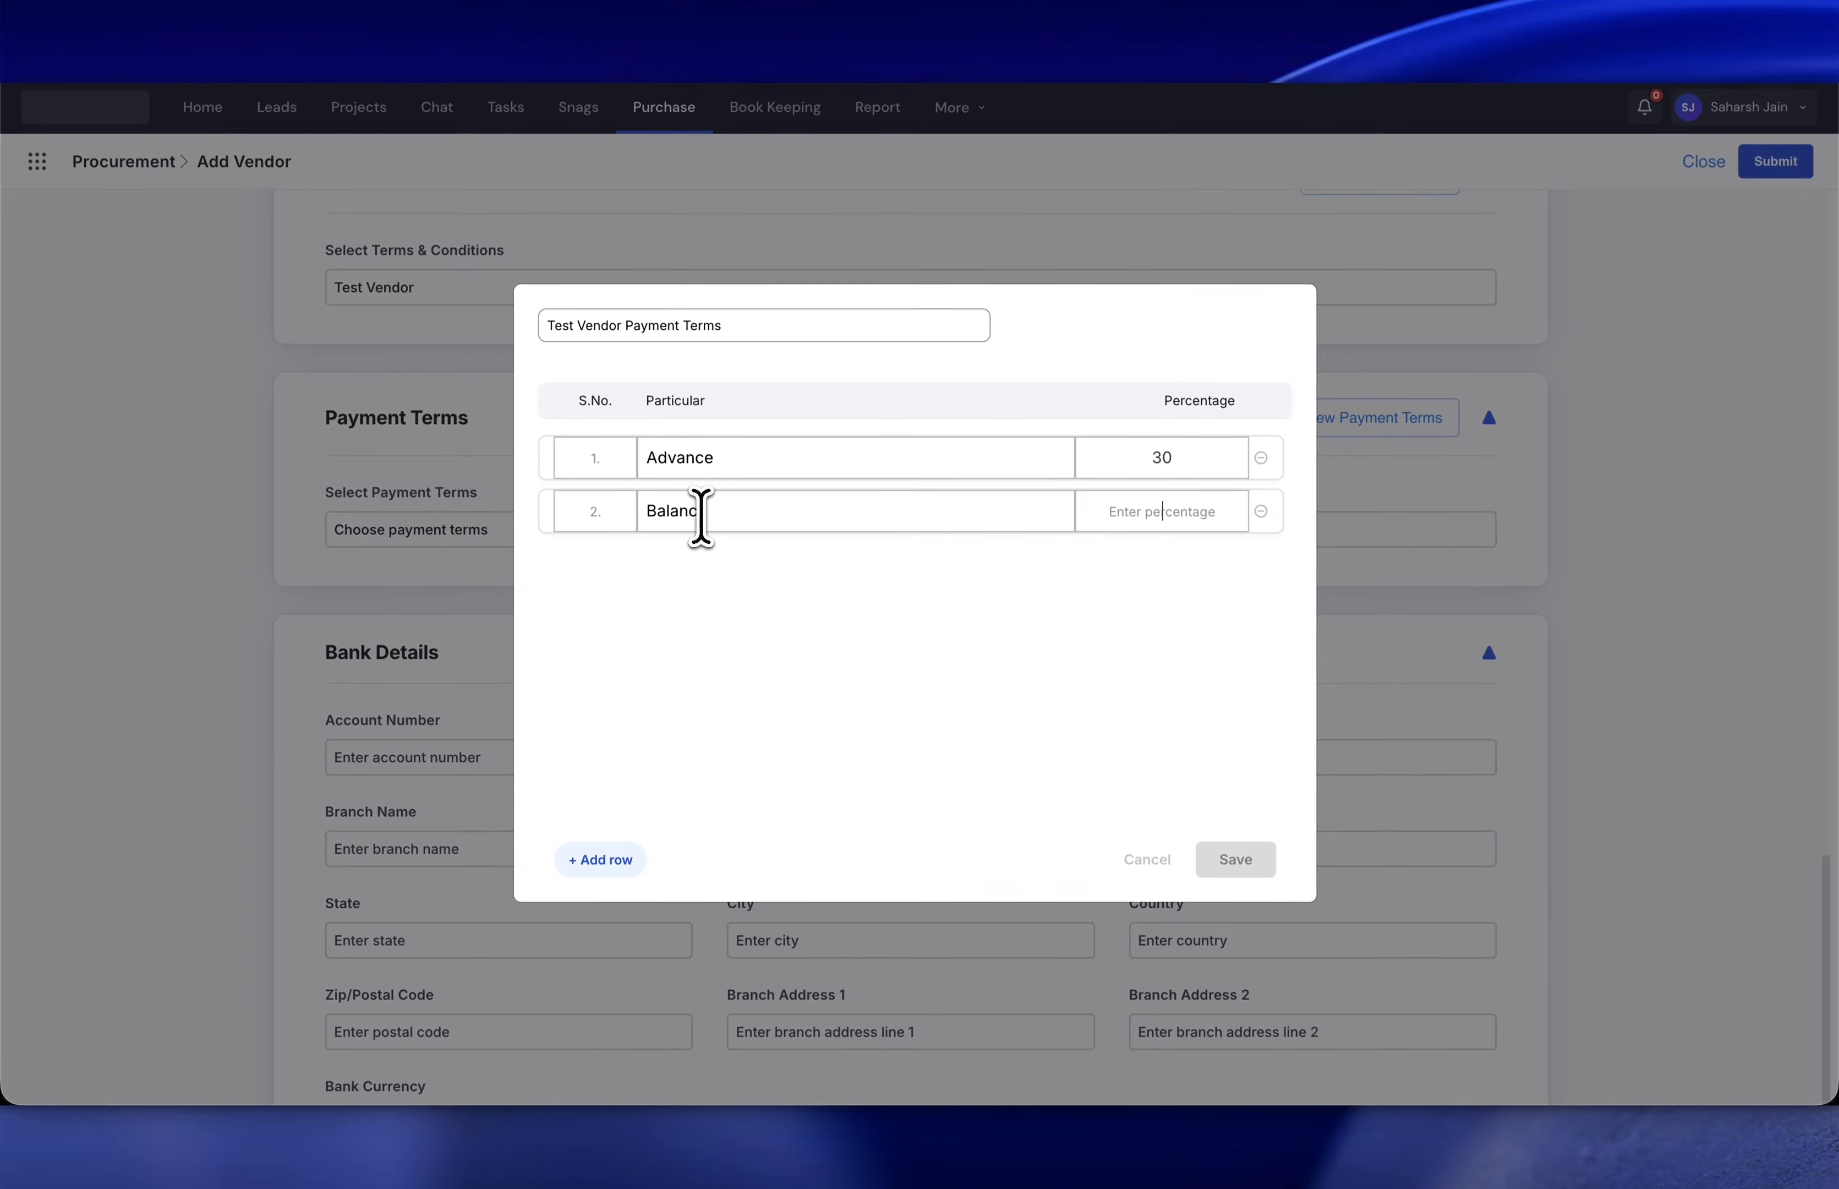
{"action": "type", "text": "e"}
{"action": "key", "text": "Tab"}
{"action": "type", "text": "70"}
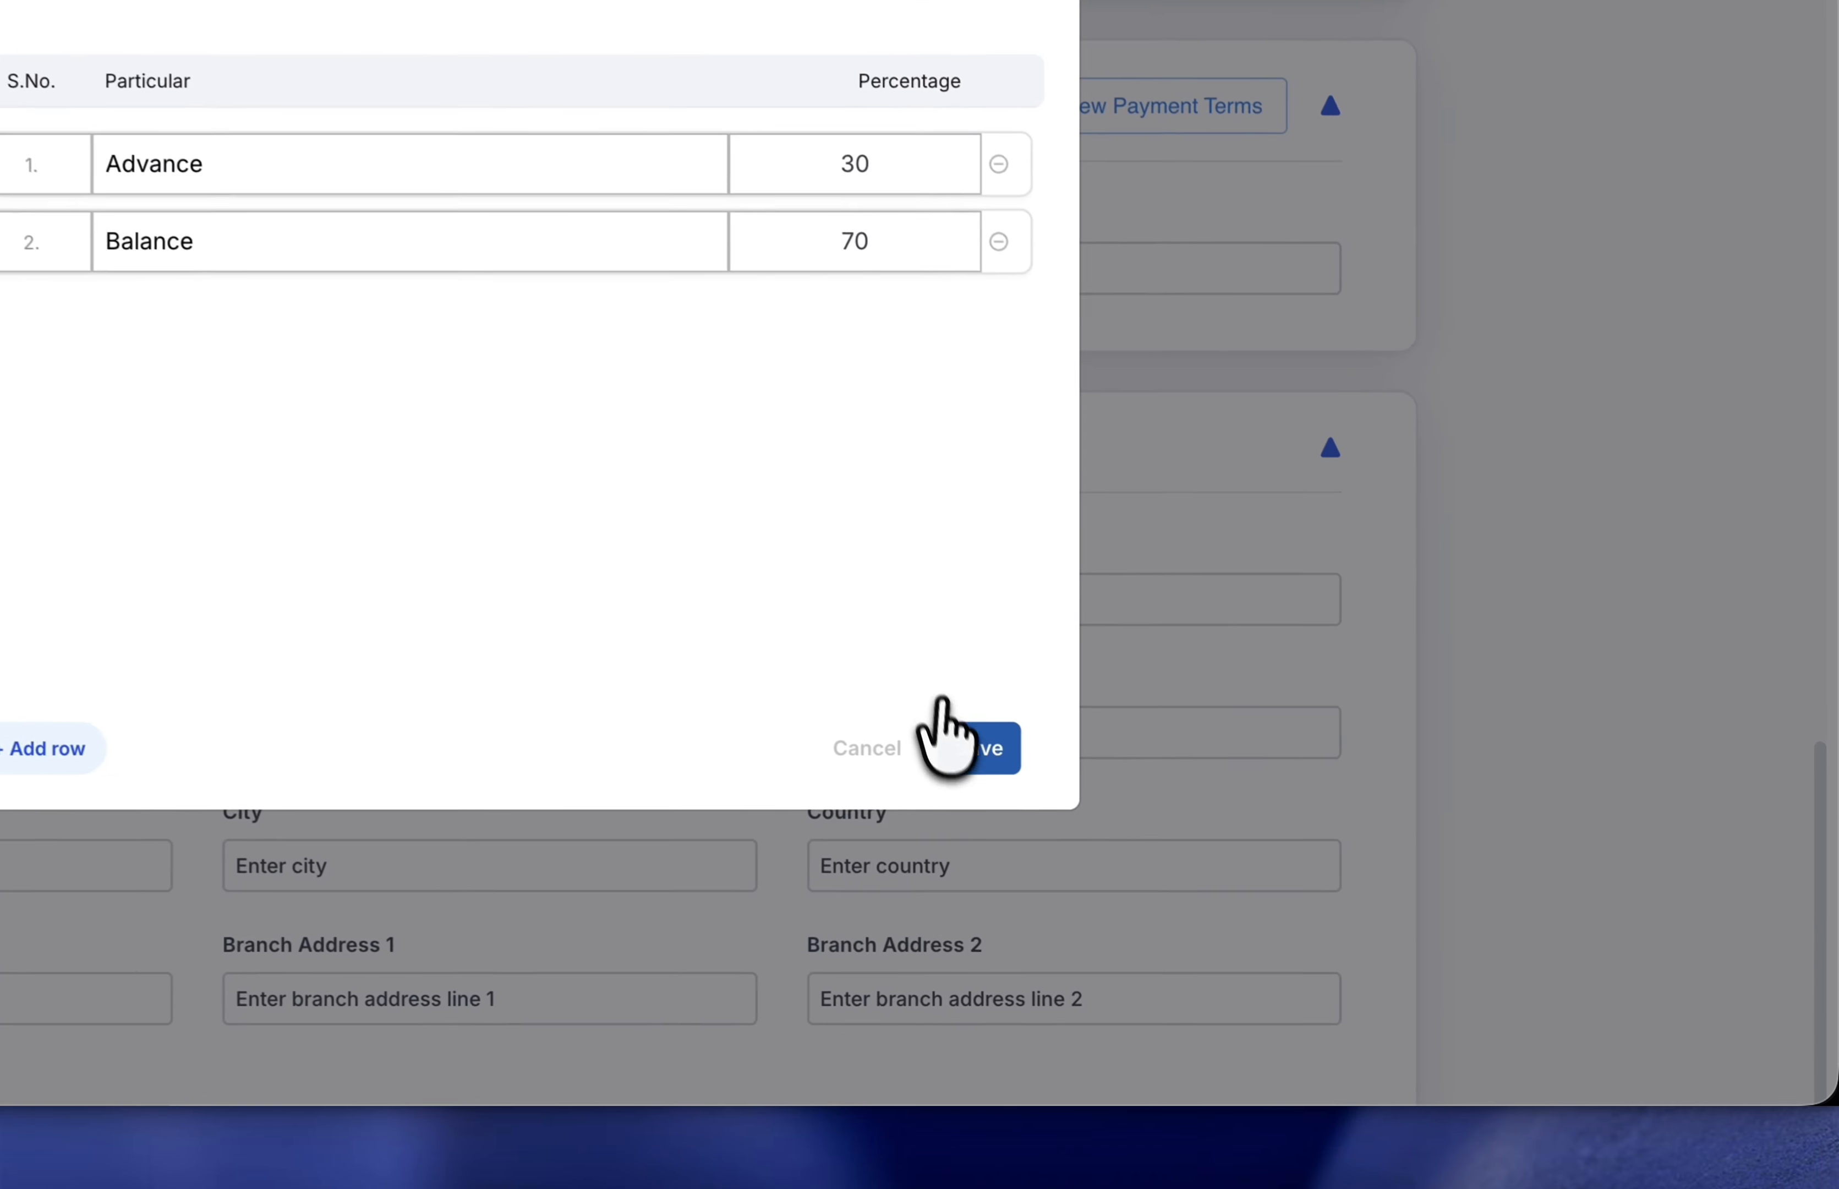
{"action": "left_click", "coordinate": [1237, 858]}
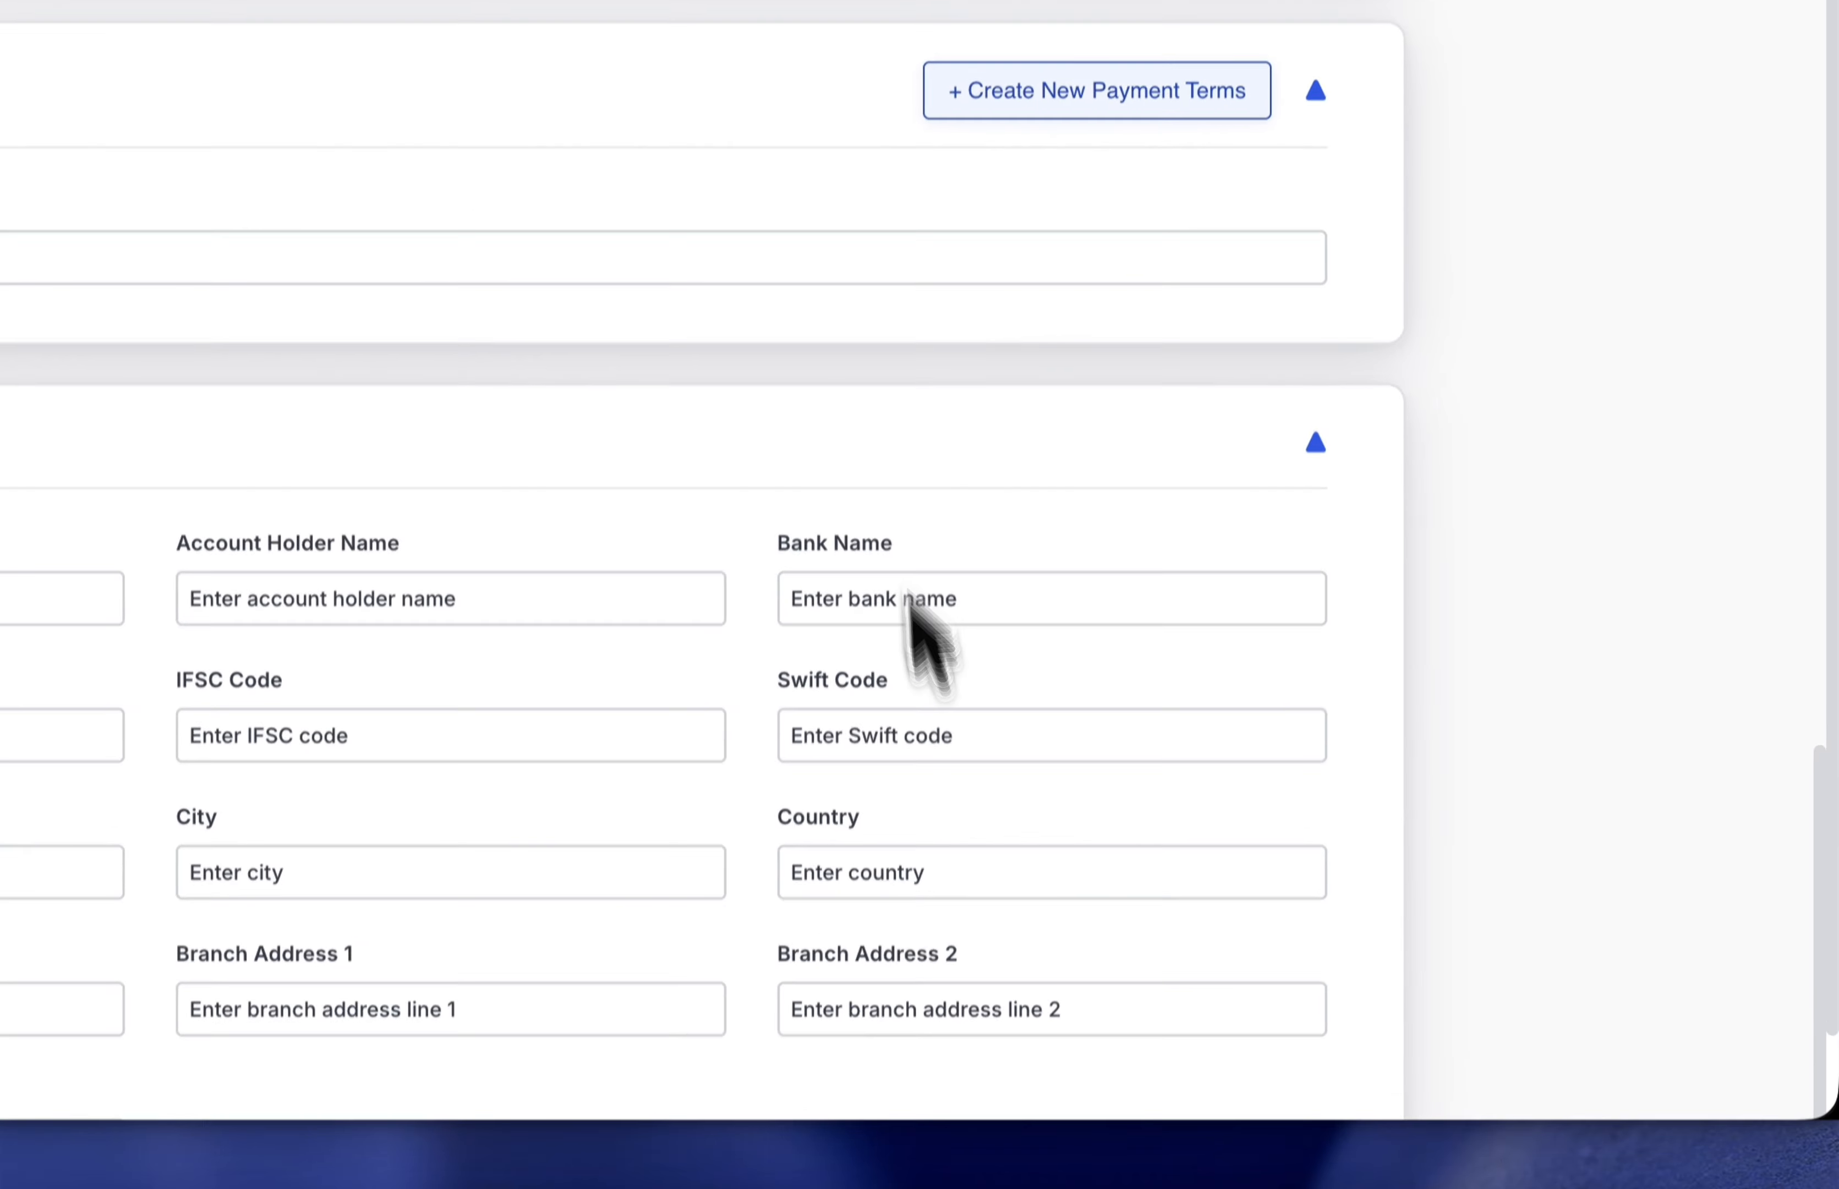
- Assign Test Vendor Payment Terms as the vendor's payment terms
{"action": "scroll", "coordinate": [715, 351], "scroll_direction": "down", "scroll_amount": 2}
{"action": "left_click", "coordinate": [600, 438]}
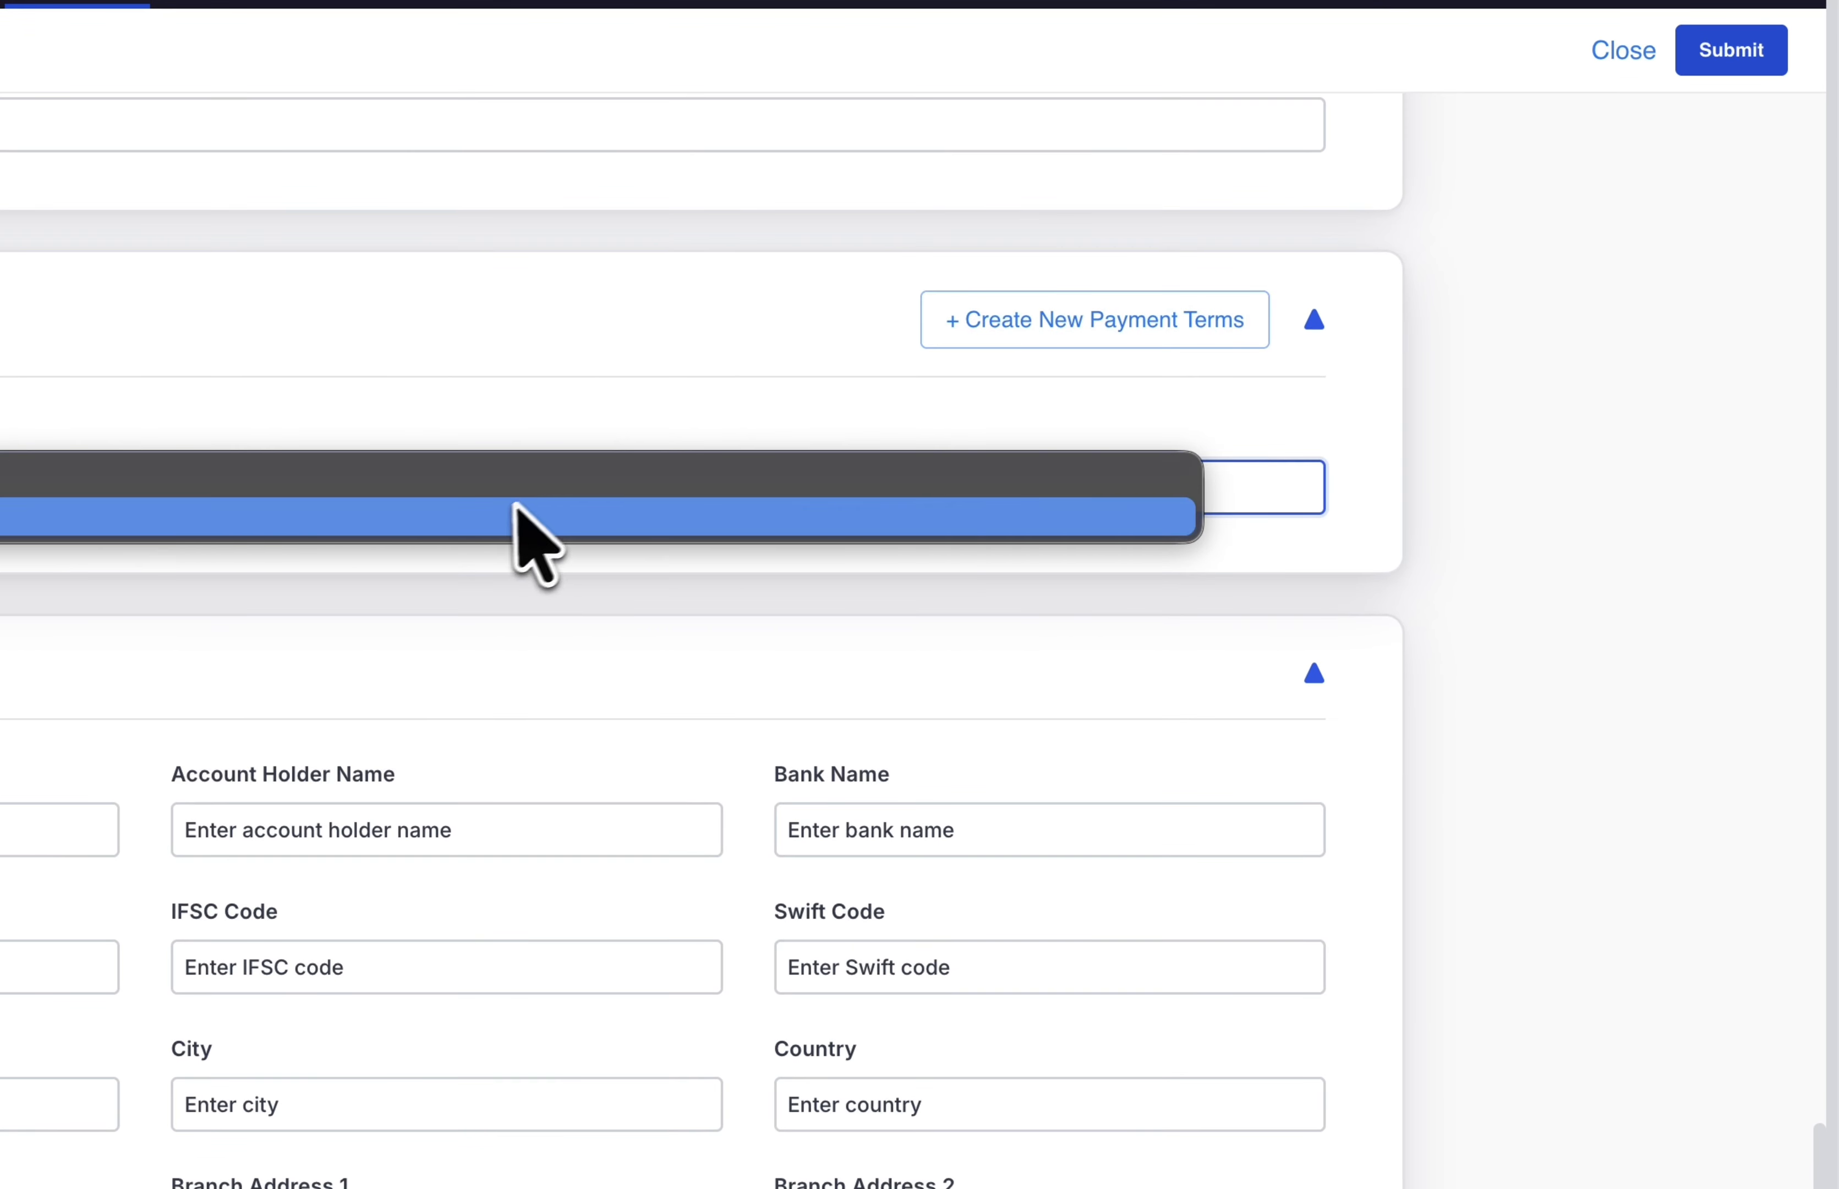
{"action": "left_click", "coordinate": [517, 480]}
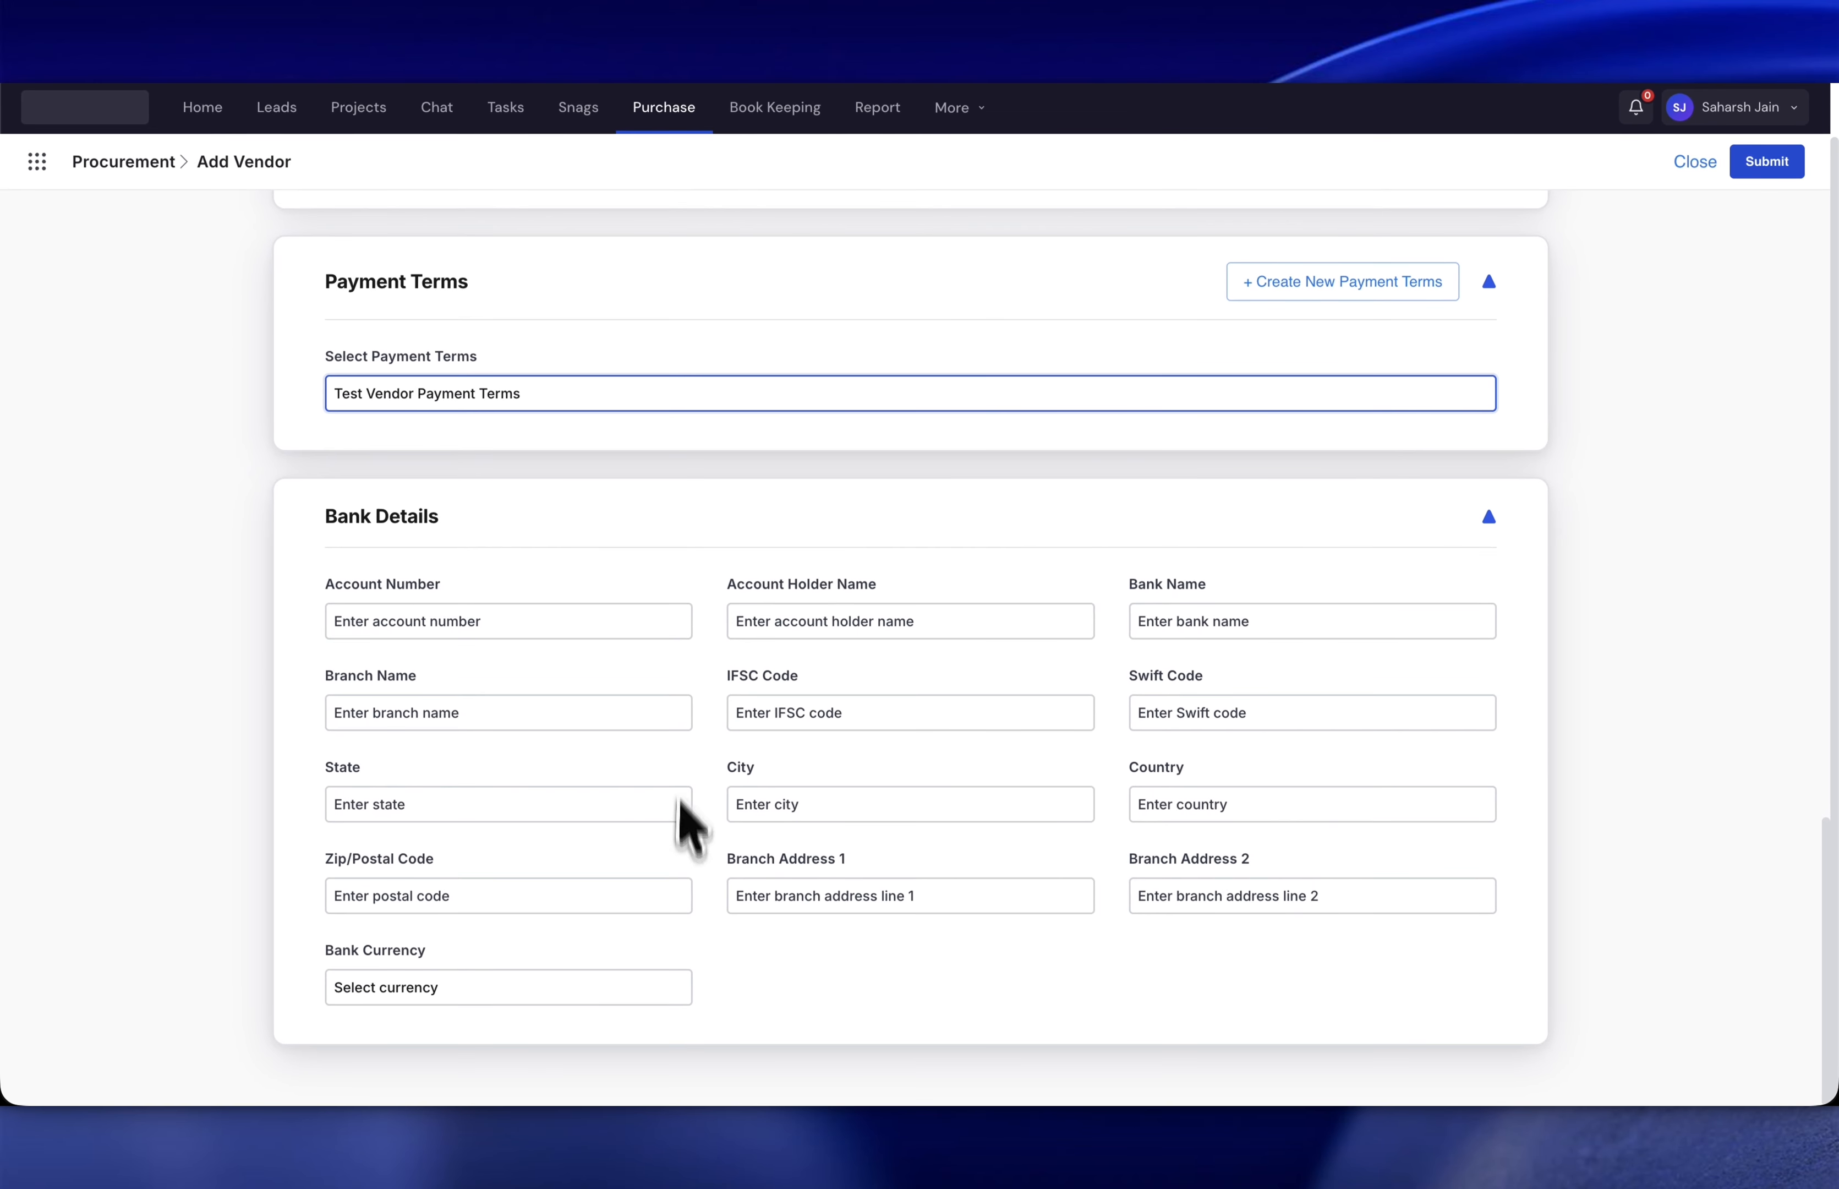
- Fill the bank account number, account holder 'Contractor' and bank name 'Union bank of India'
{"action": "scroll", "coordinate": [533, 646], "scroll_direction": "up", "scroll_amount": 1}
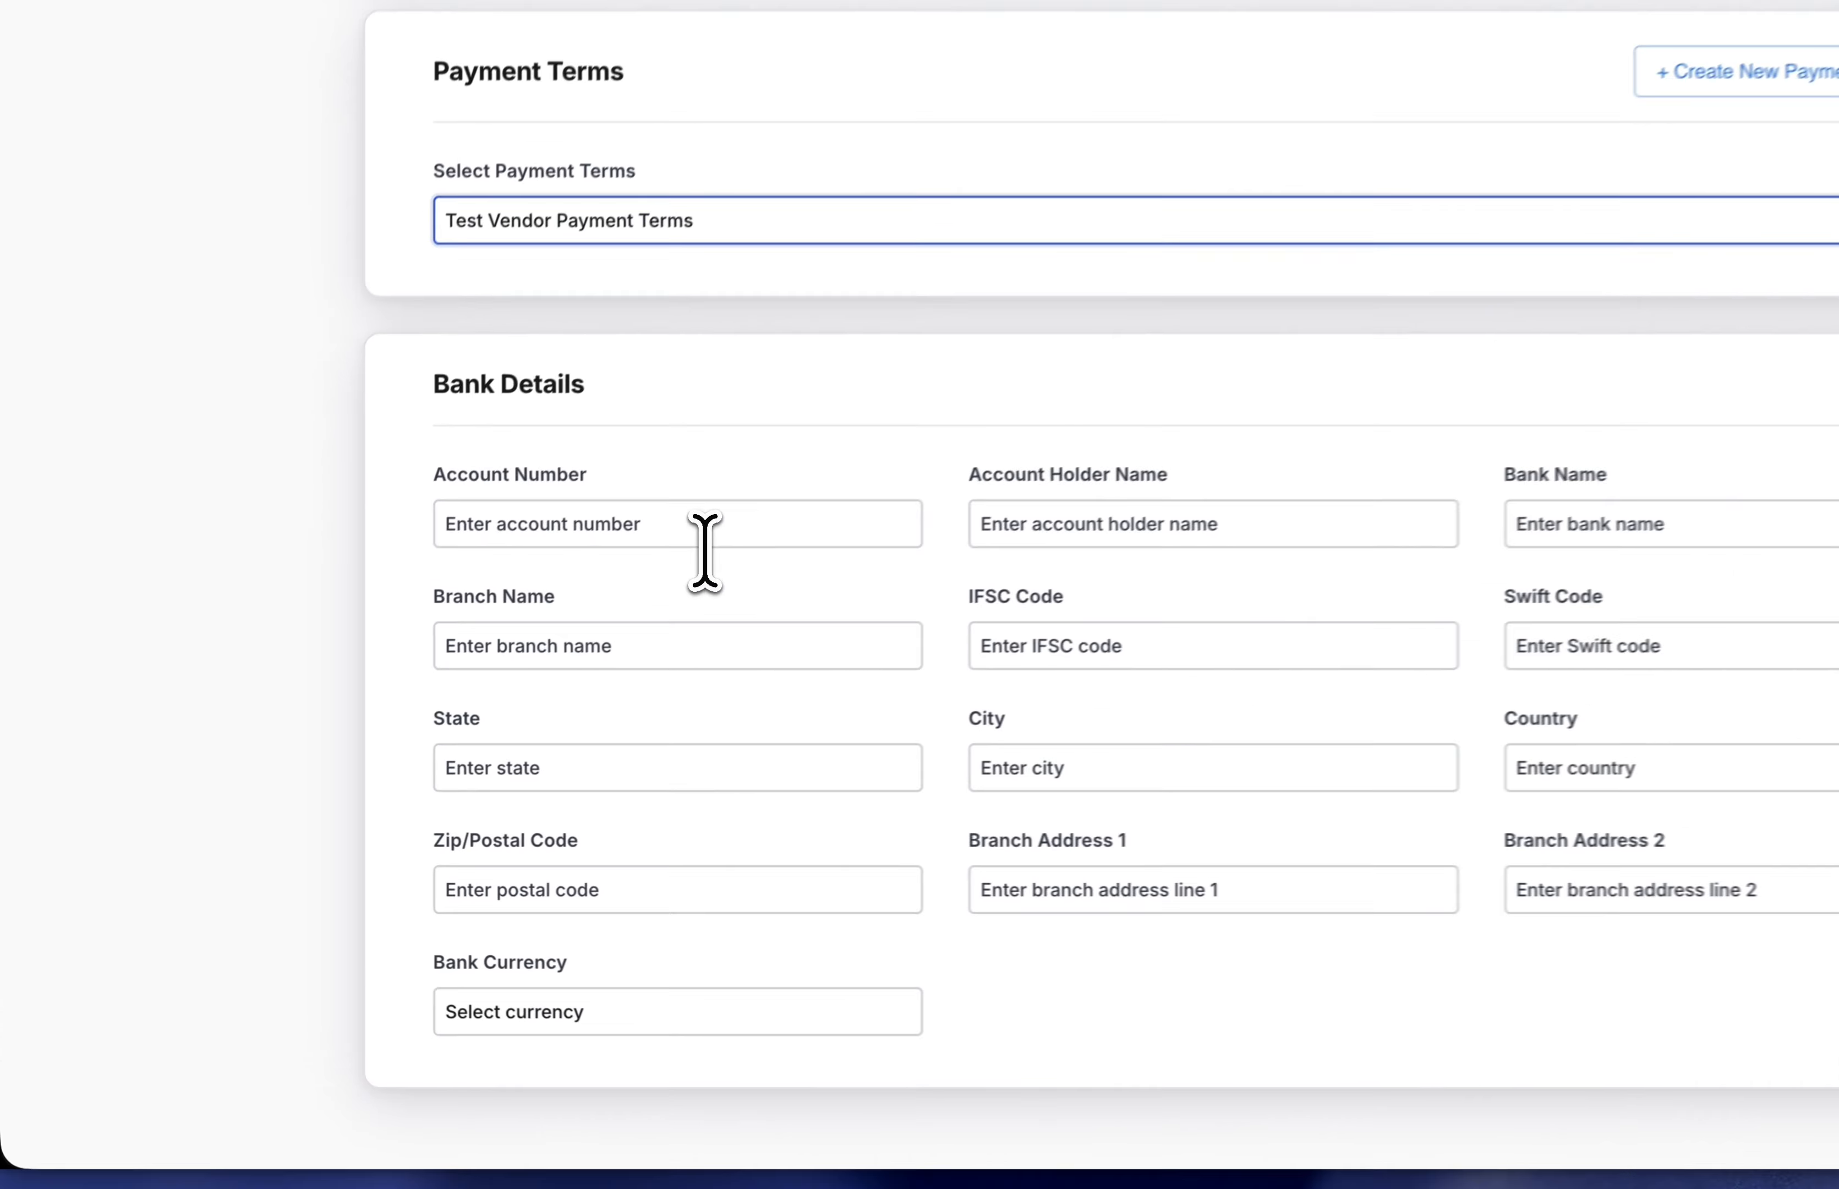
{"action": "left_click", "coordinate": [526, 626]}
{"action": "left_click", "coordinate": [573, 665]}
{"action": "left_click", "coordinate": [1101, 473]}
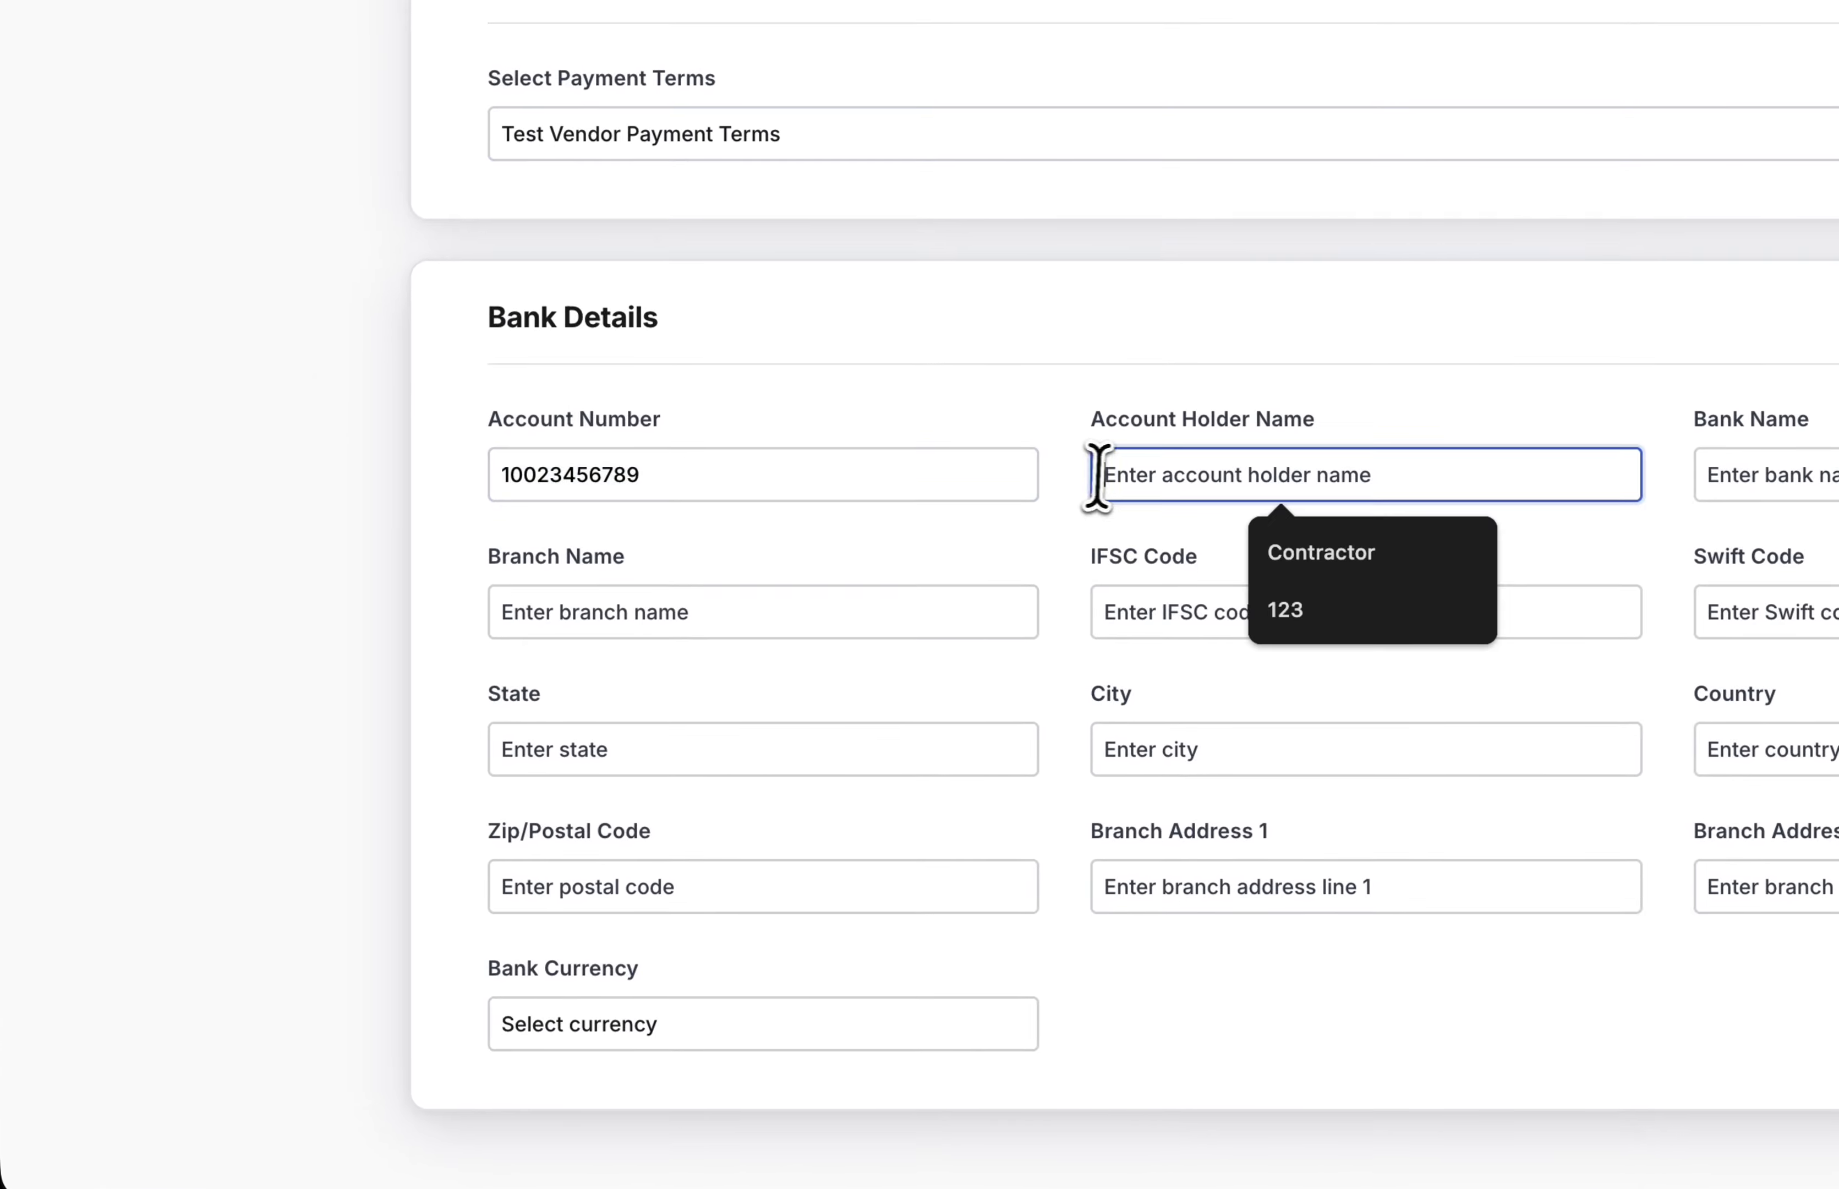
{"action": "left_click", "coordinate": [1267, 544]}
{"action": "left_click", "coordinate": [1731, 475]}
{"action": "left_click", "coordinate": [1399, 558]}
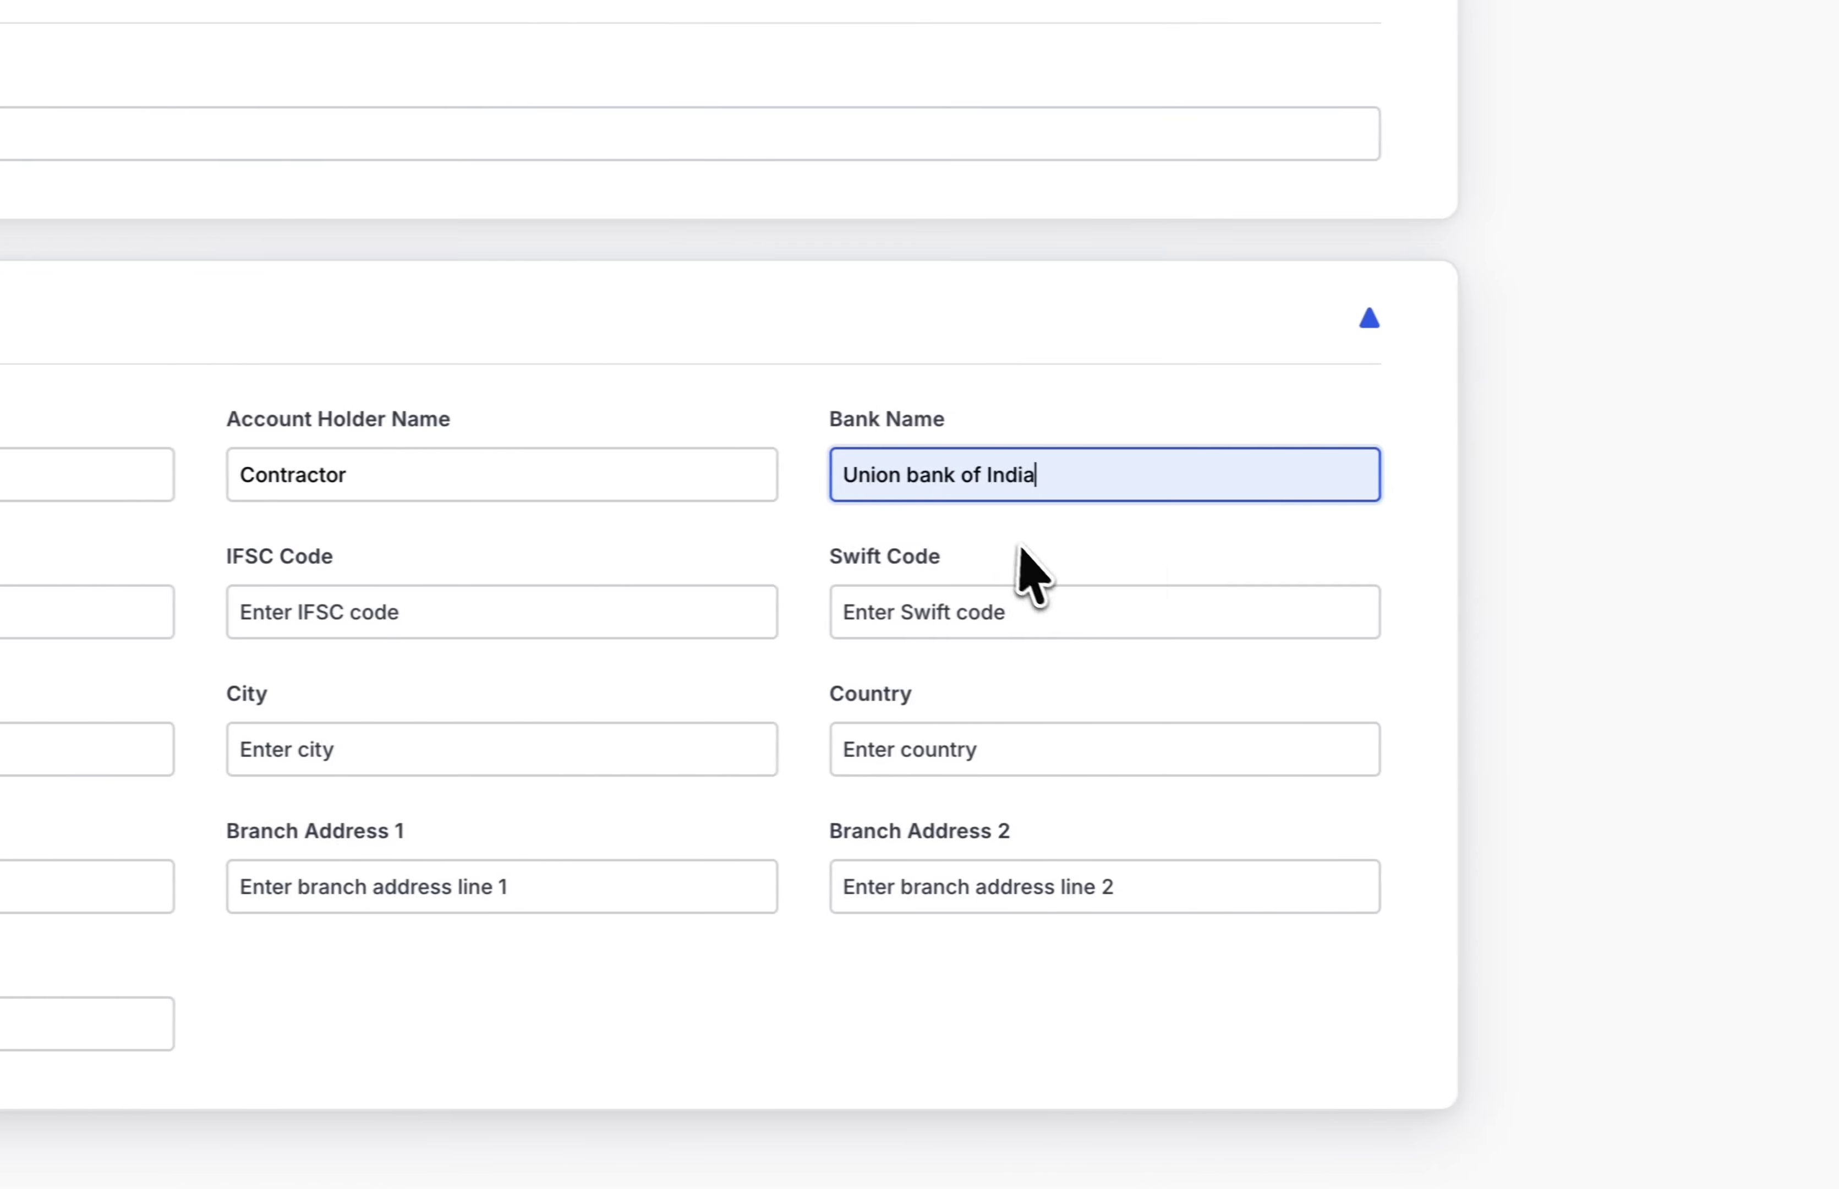
- Set branch to Delhi, fill the IFSC code, leave Swift code empty, and submit the vendor
{"action": "left_click", "coordinate": [209, 610]}
{"action": "left_click", "coordinate": [186, 686]}
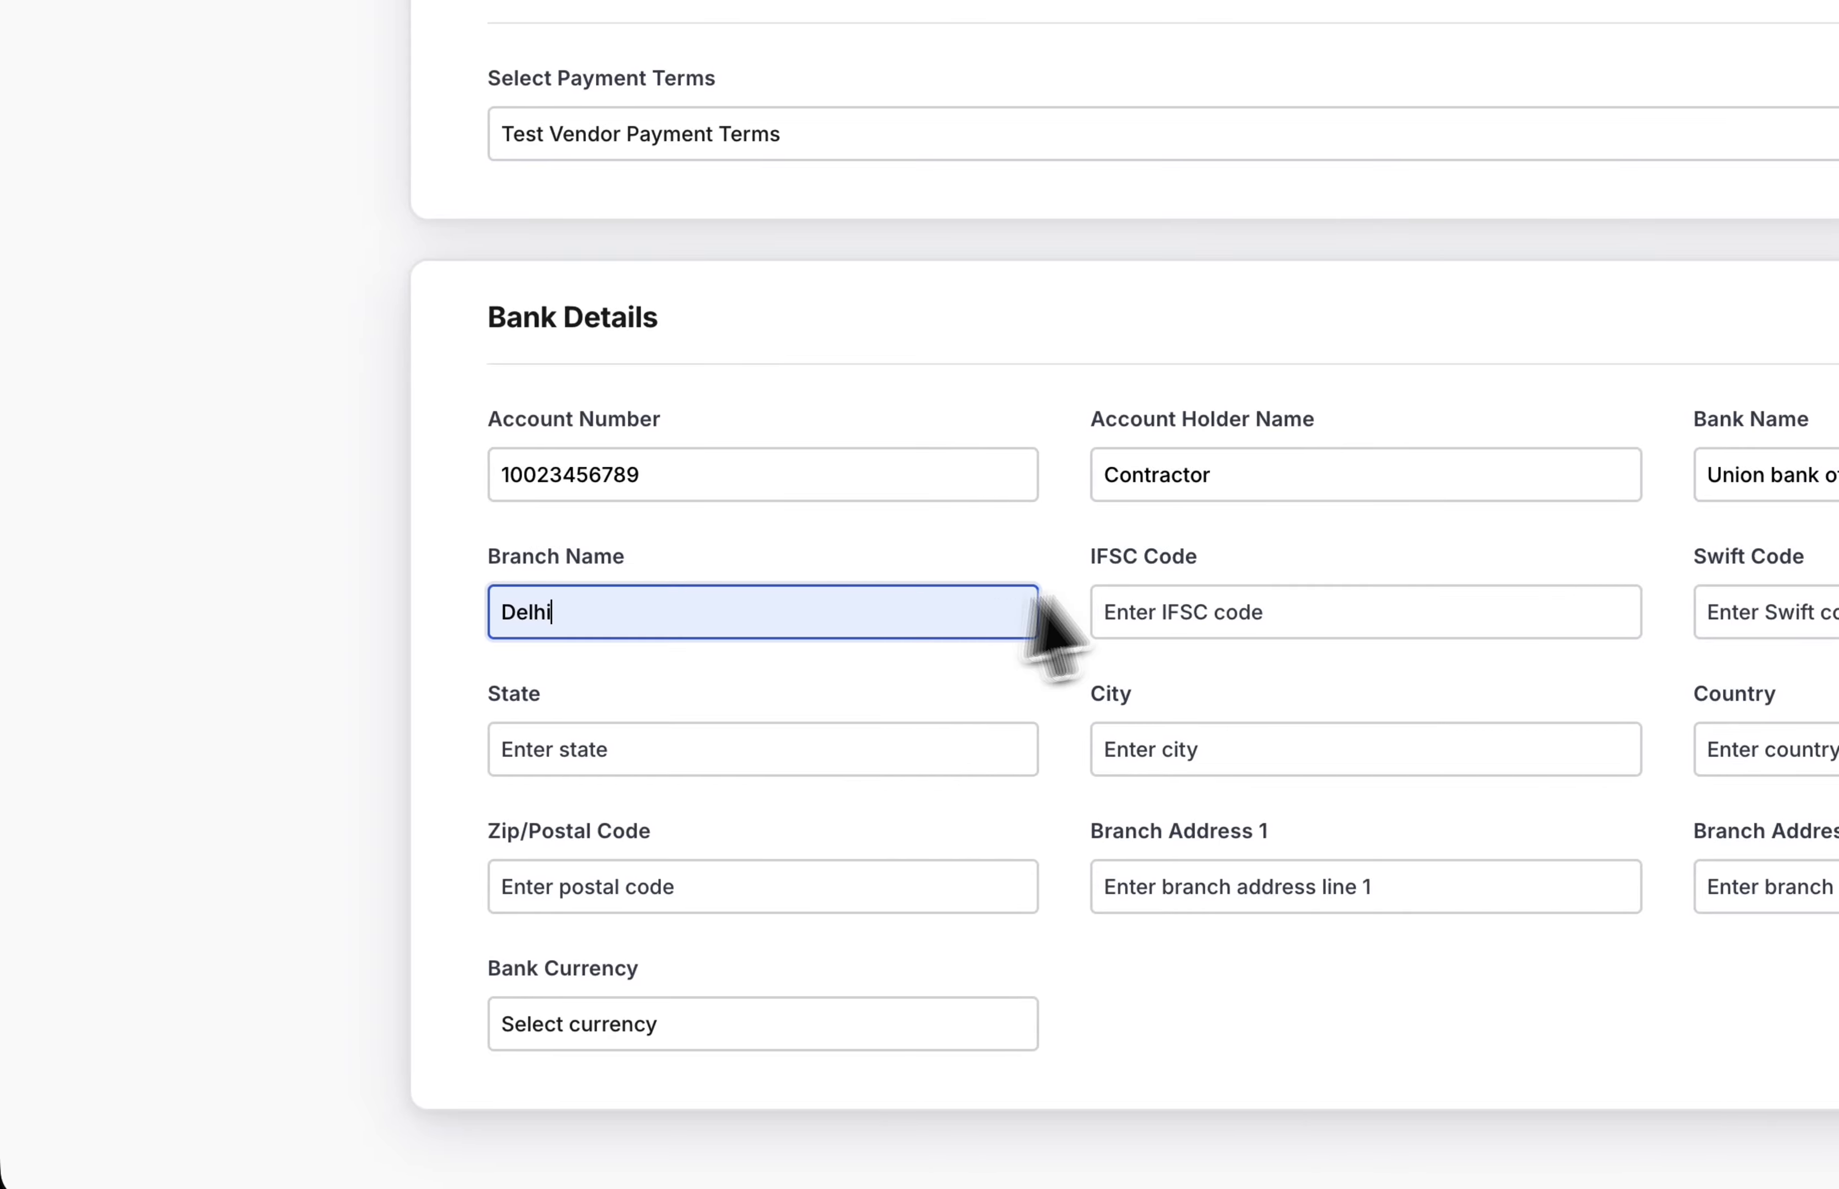
{"action": "left_click", "coordinate": [1239, 606]}
{"action": "left_click", "coordinate": [1293, 690]}
{"action": "left_click", "coordinate": [1714, 610]}
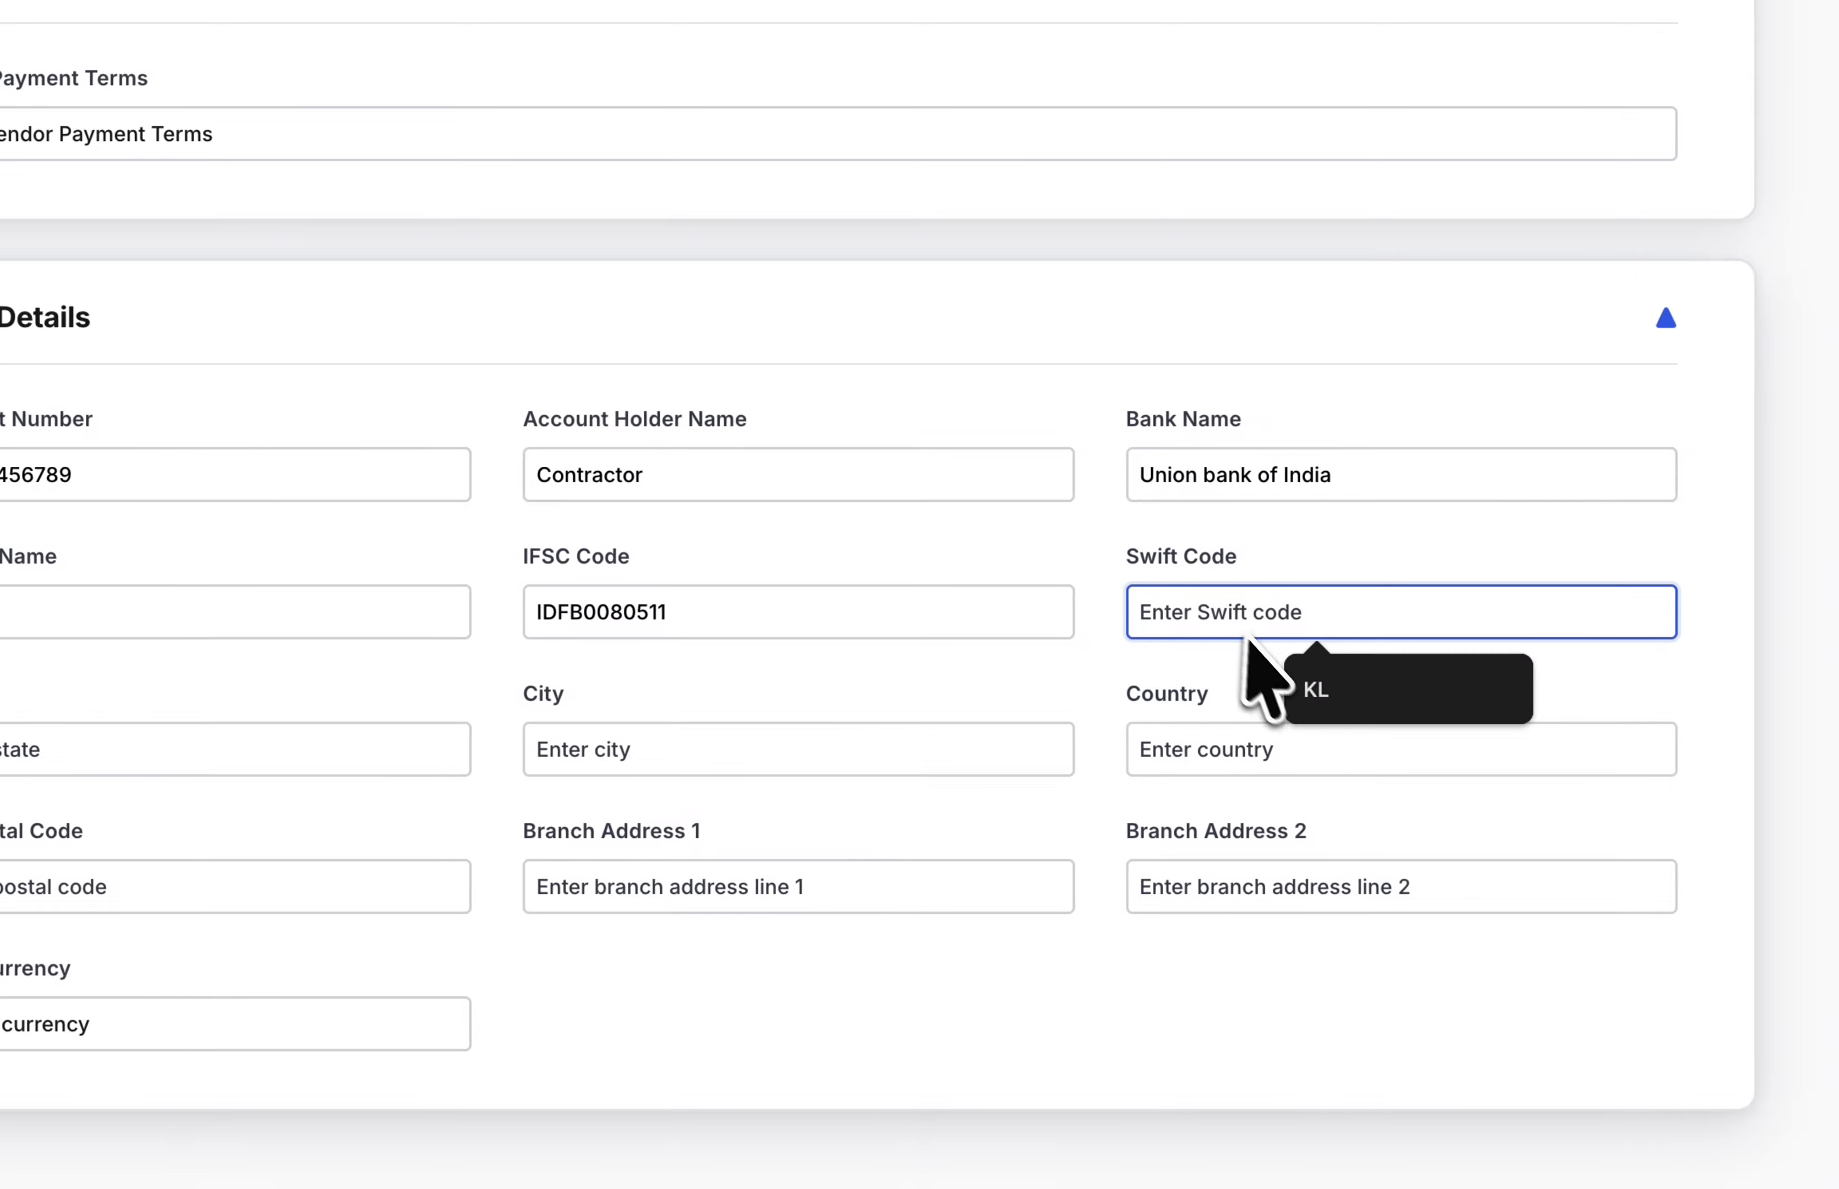
{"action": "left_click", "coordinate": [1260, 745]}
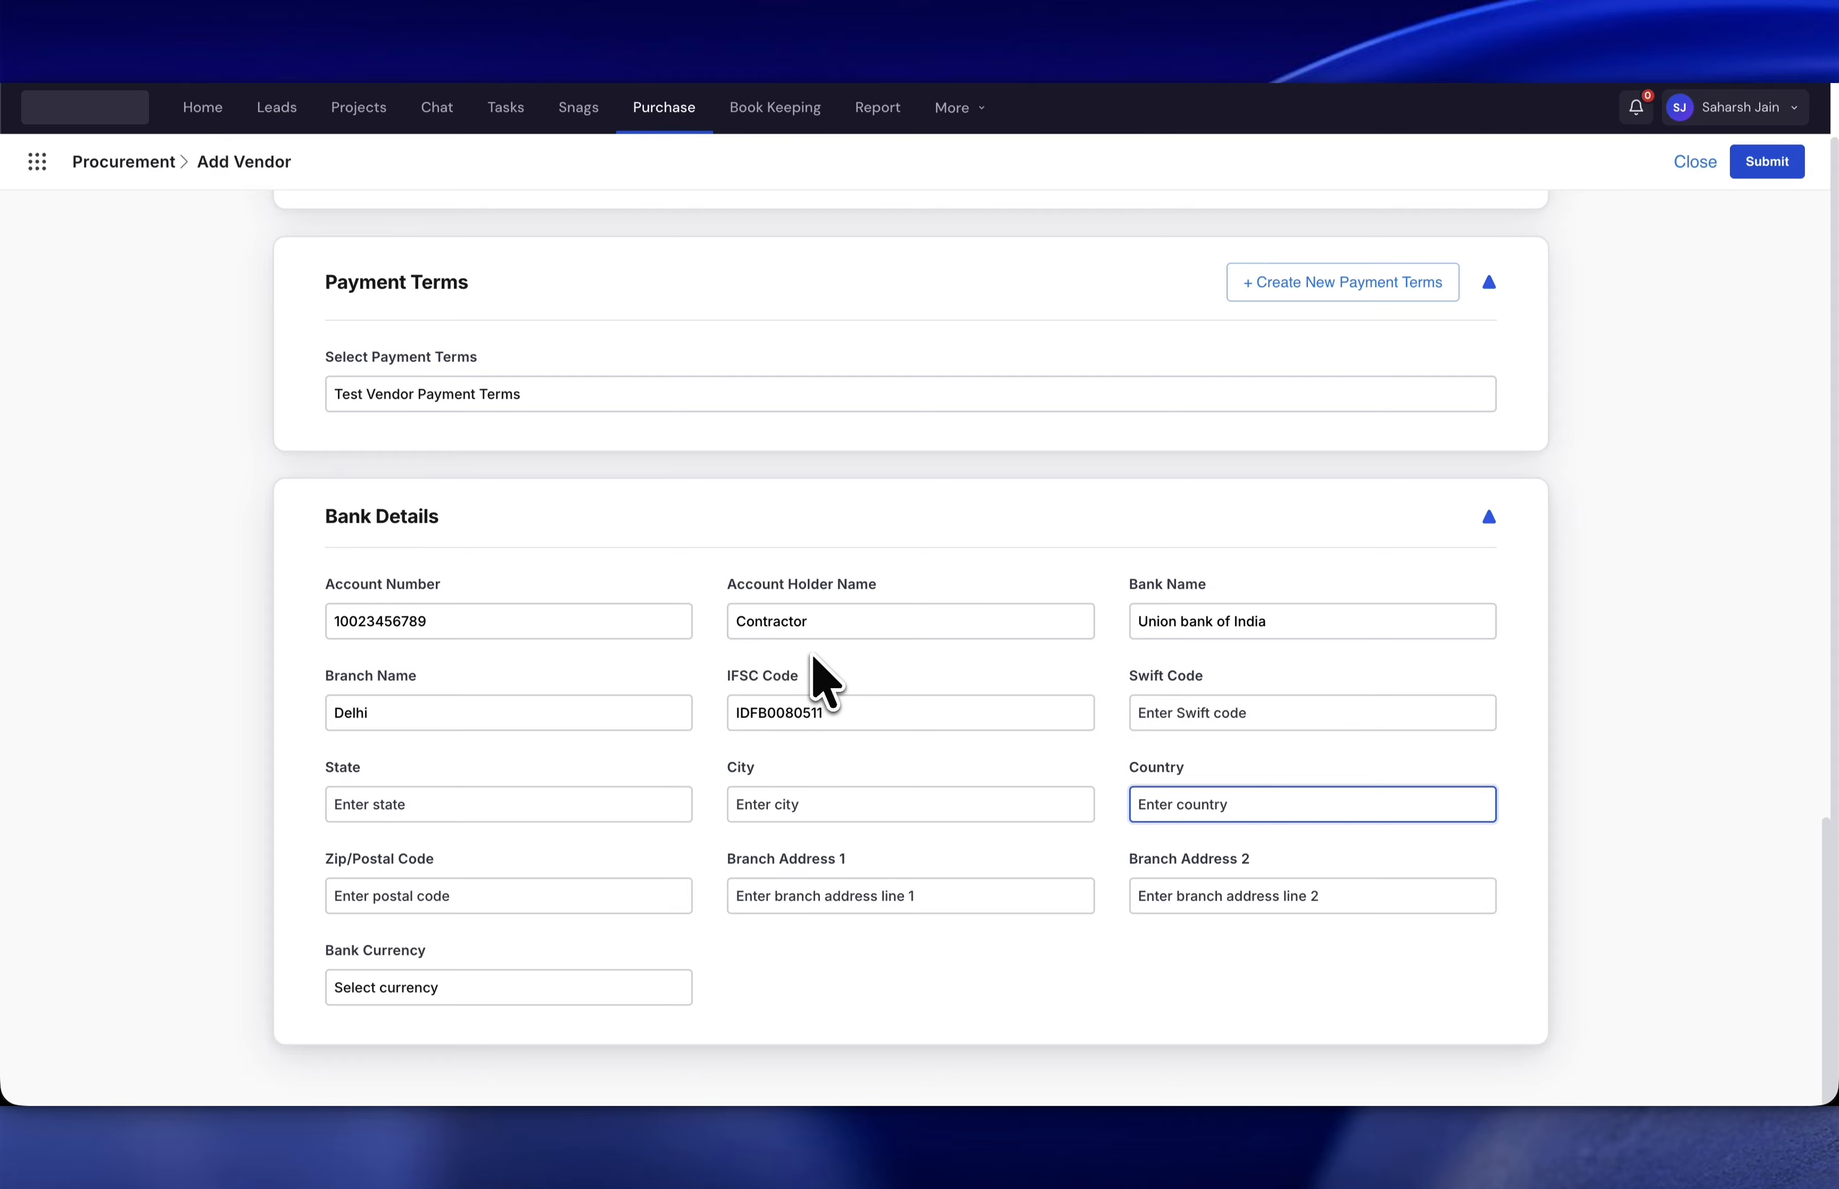
{"action": "scroll", "coordinate": [1043, 545], "scroll_direction": "up", "scroll_amount": 15}
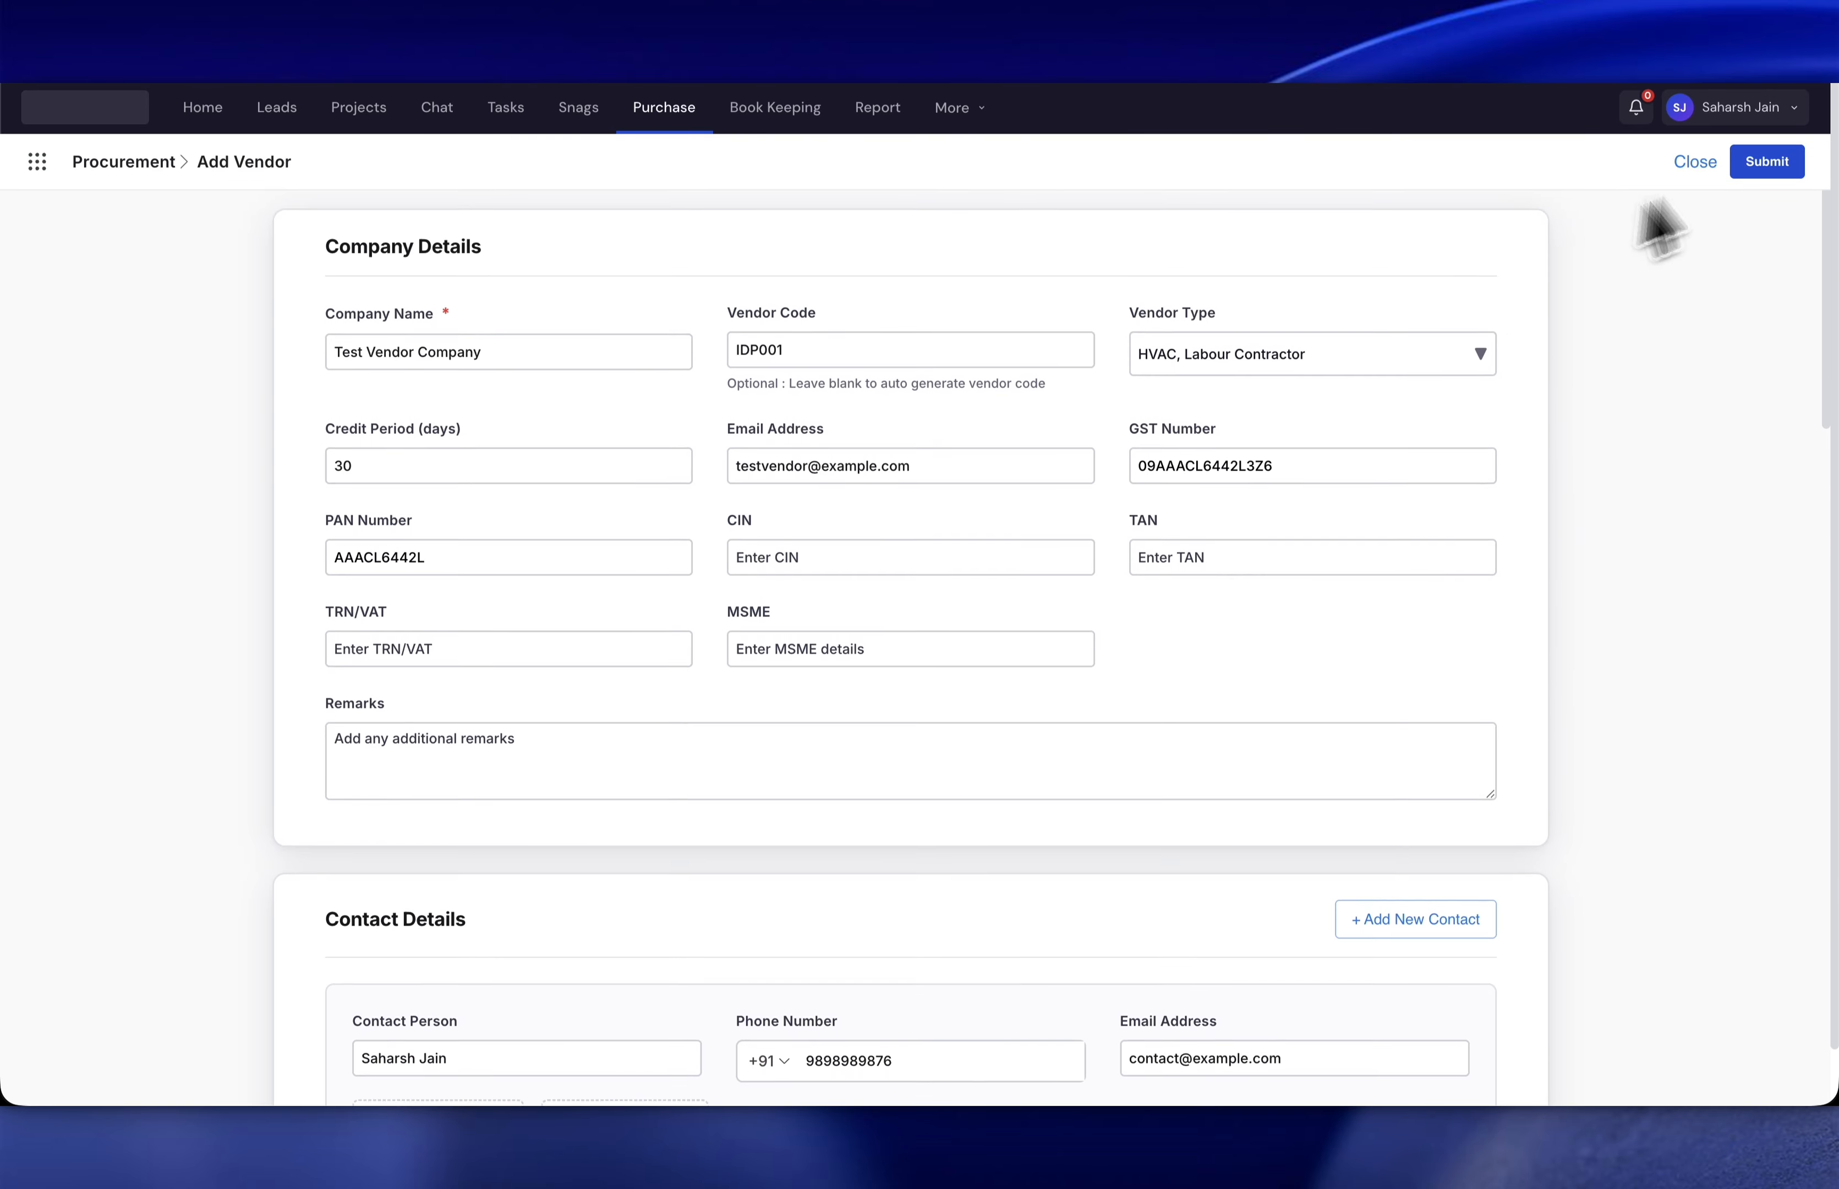
{"action": "left_click", "coordinate": [1767, 161]}
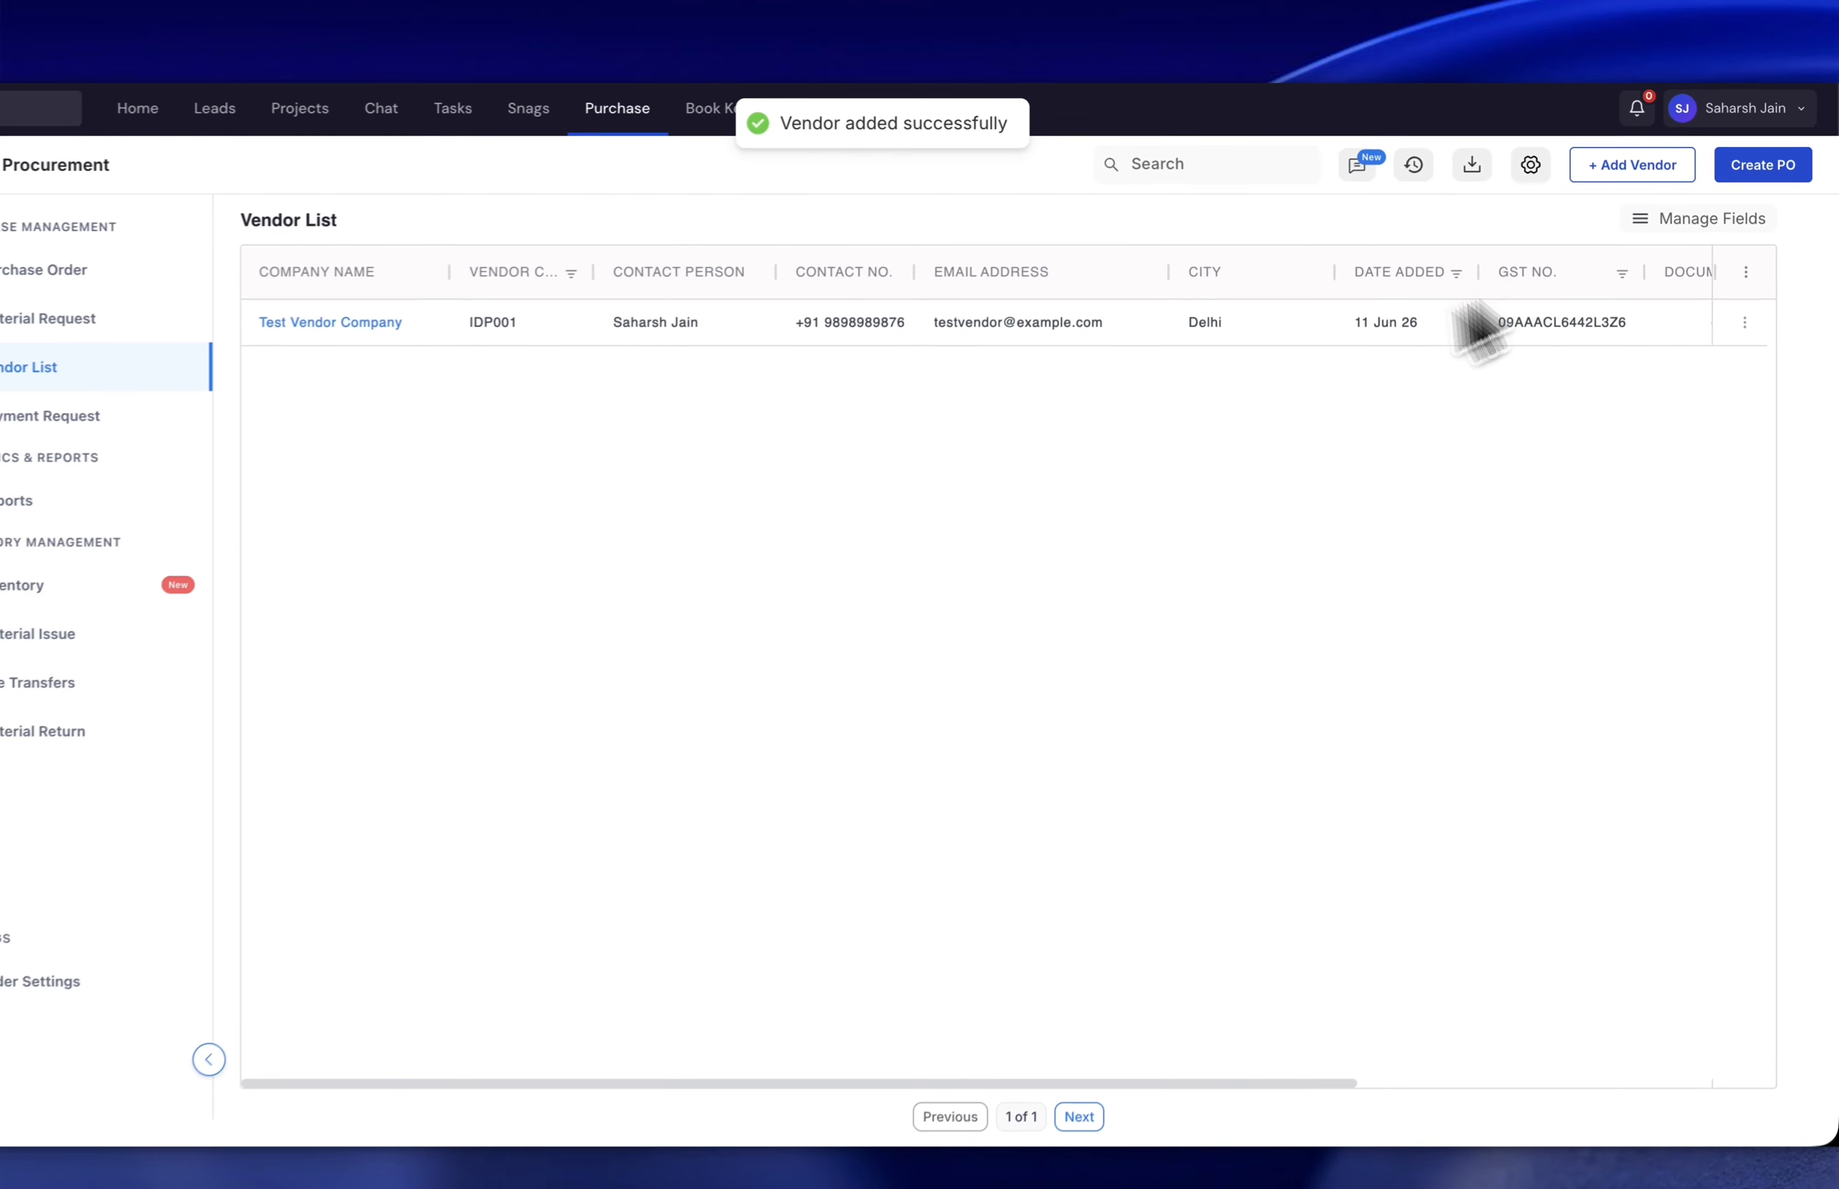